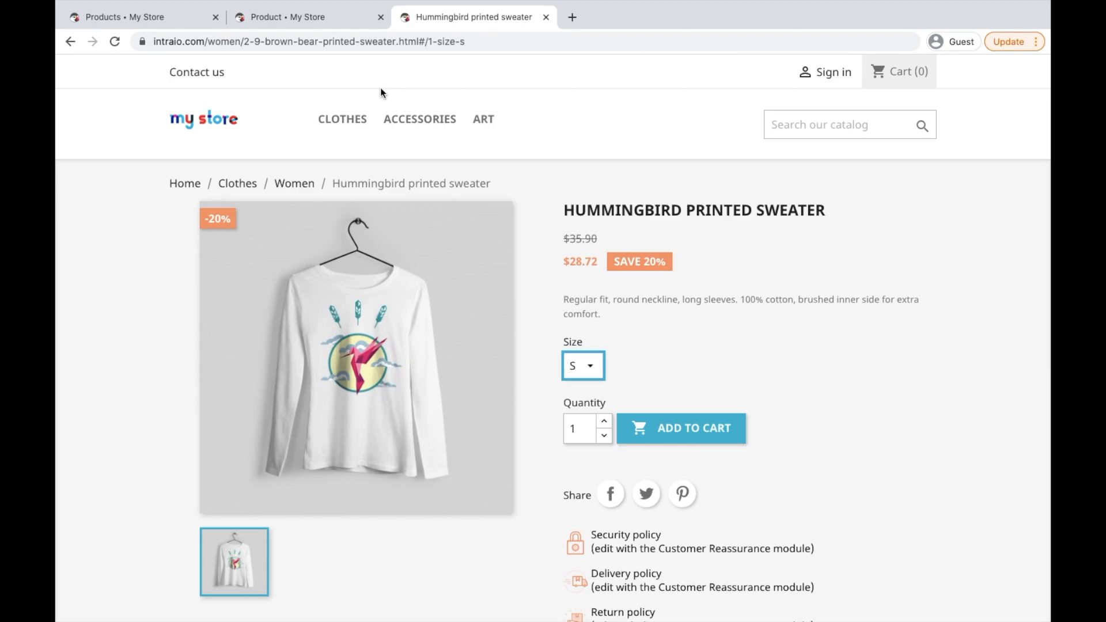
# Switch to the Hummingbird printed sweater's back-office product page and review its basic settings
pyautogui.click(320, 20)
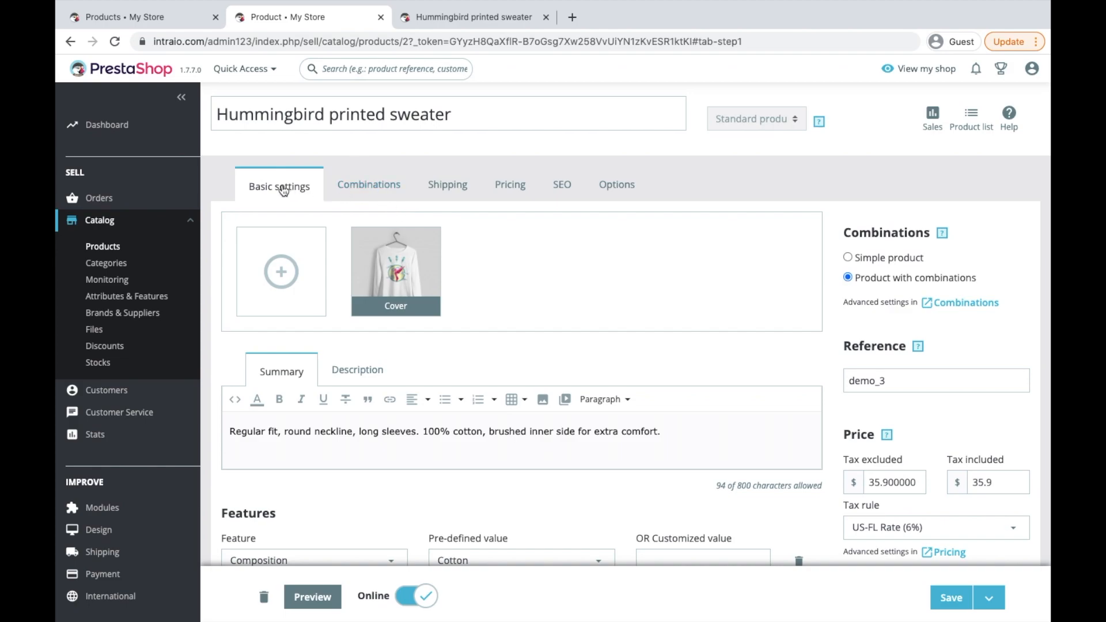
pyautogui.scroll(-3, 404, 392)
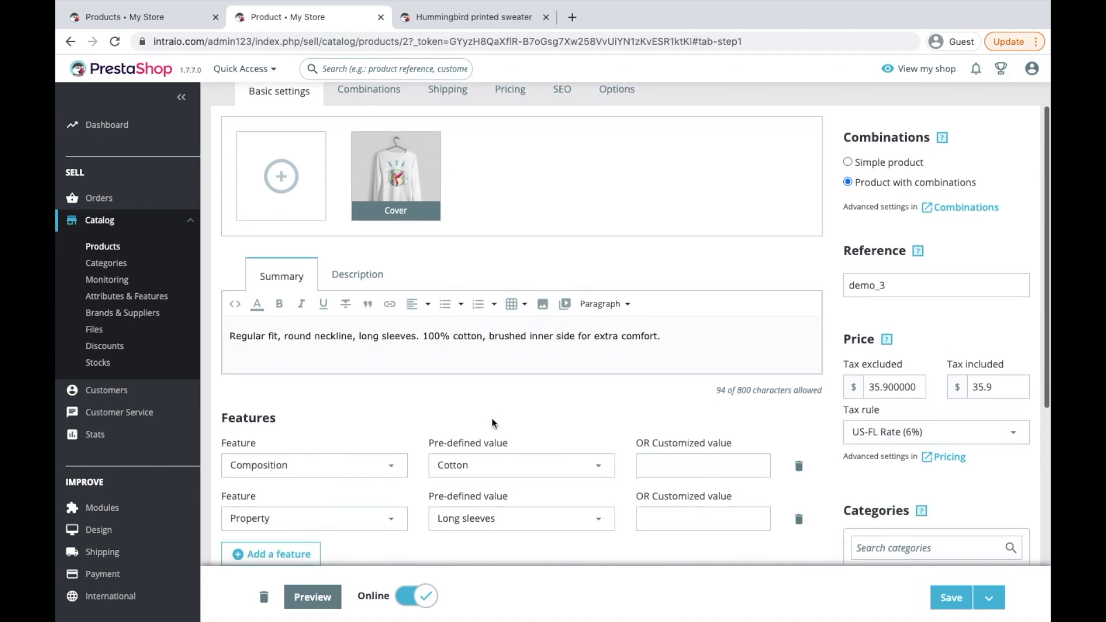
pyautogui.scroll(-3, 441, 445)
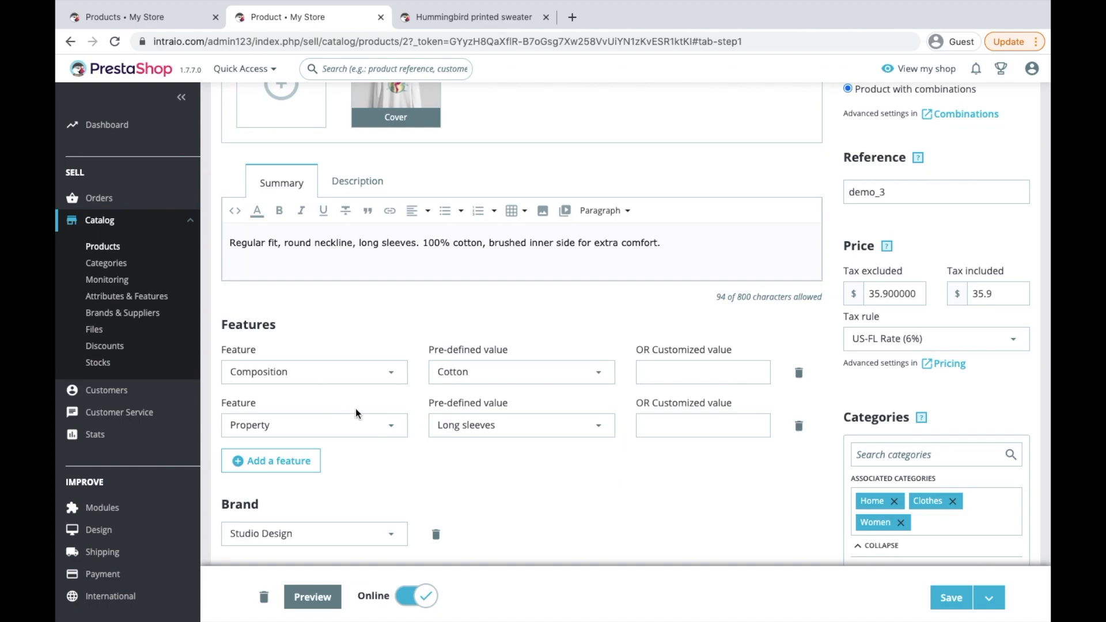
pyautogui.scroll(5, 469, 395)
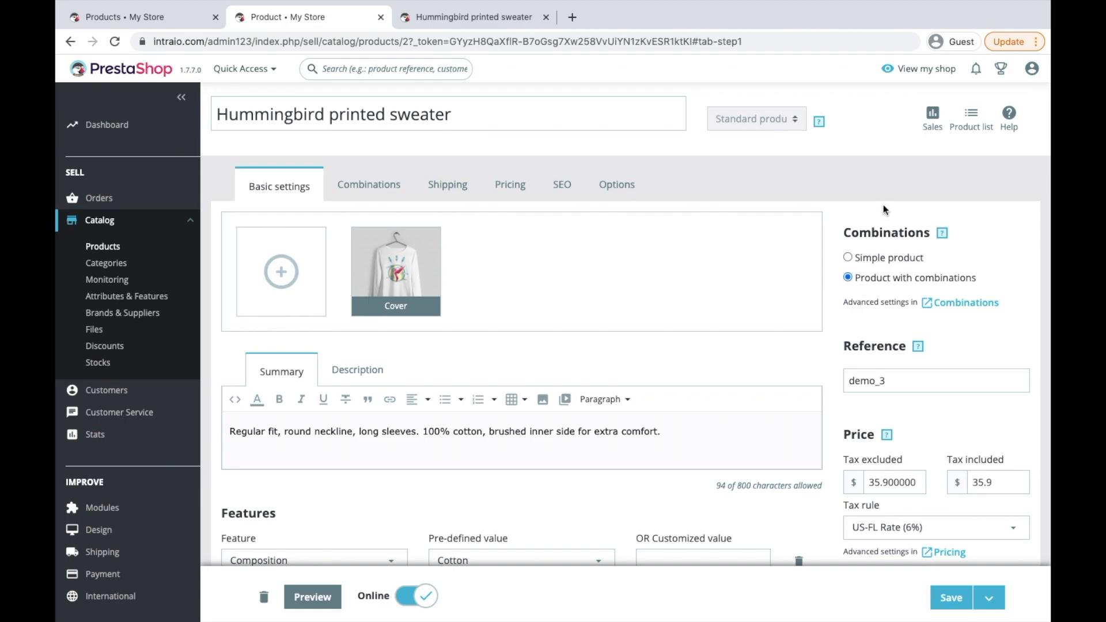
pyautogui.scroll(5, 874, 235)
pyautogui.hscroll(4, 922, 348)
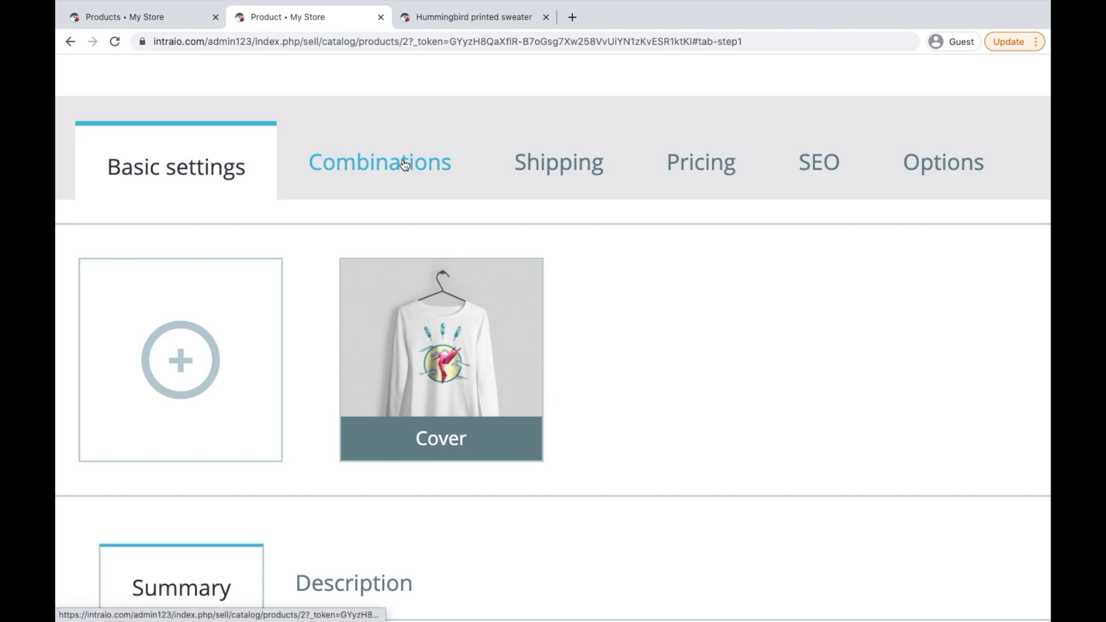
# Open the sweater's combinations and review the listed size combinations
pyautogui.click(405, 165)
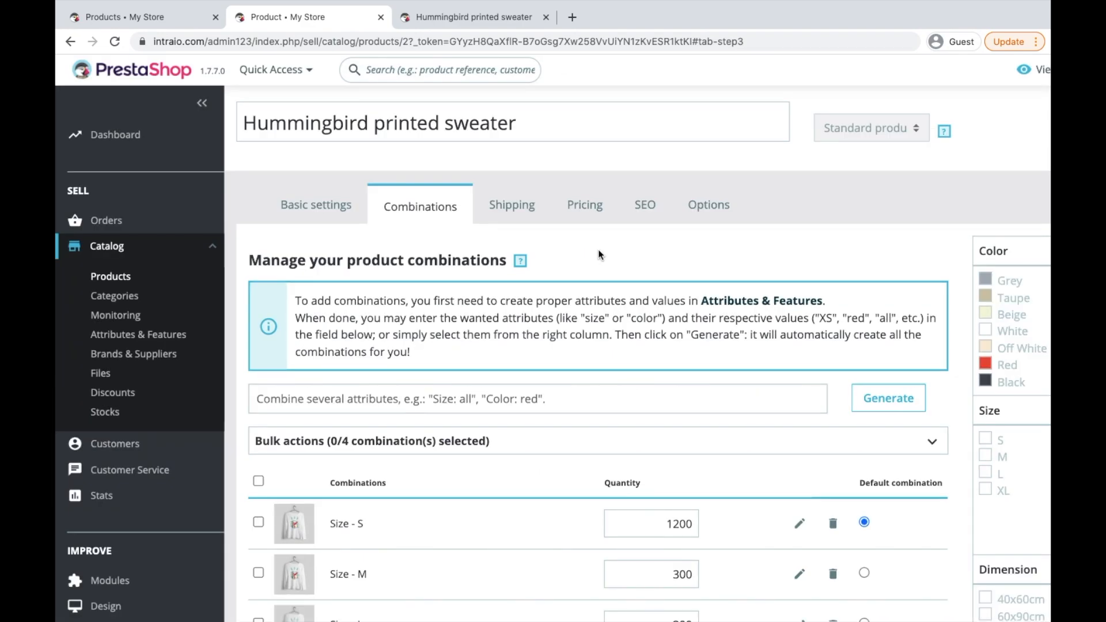
pyautogui.scroll(-5, 669, 437)
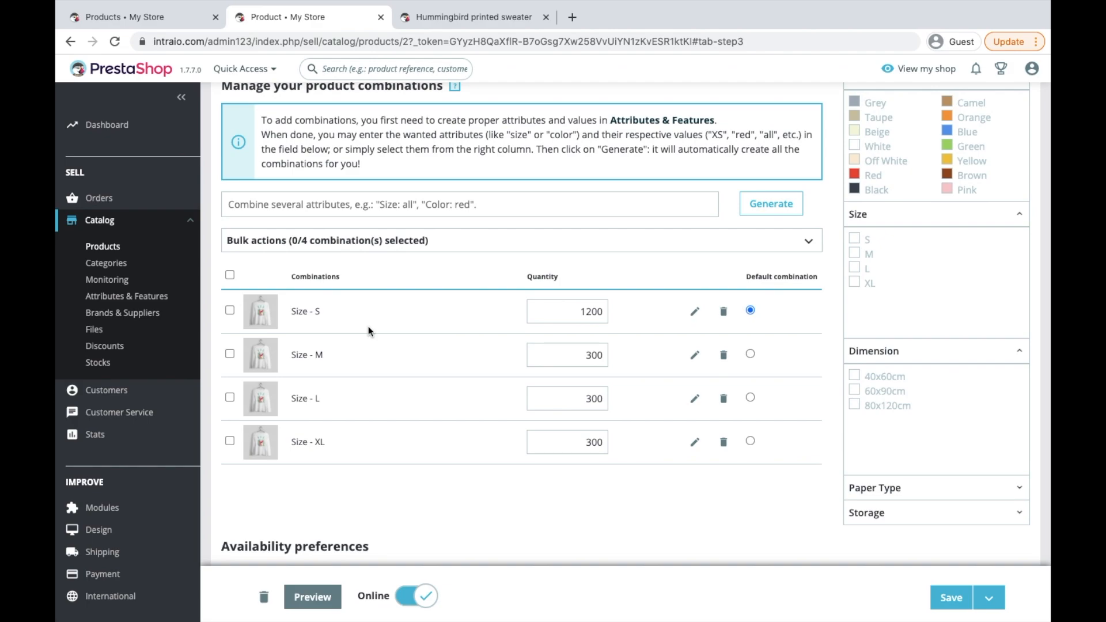
pyautogui.scroll(5, 368, 326)
# Return to the sweater's basic settings and examine the choice between simple product and product with combinations
pyautogui.click(284, 175)
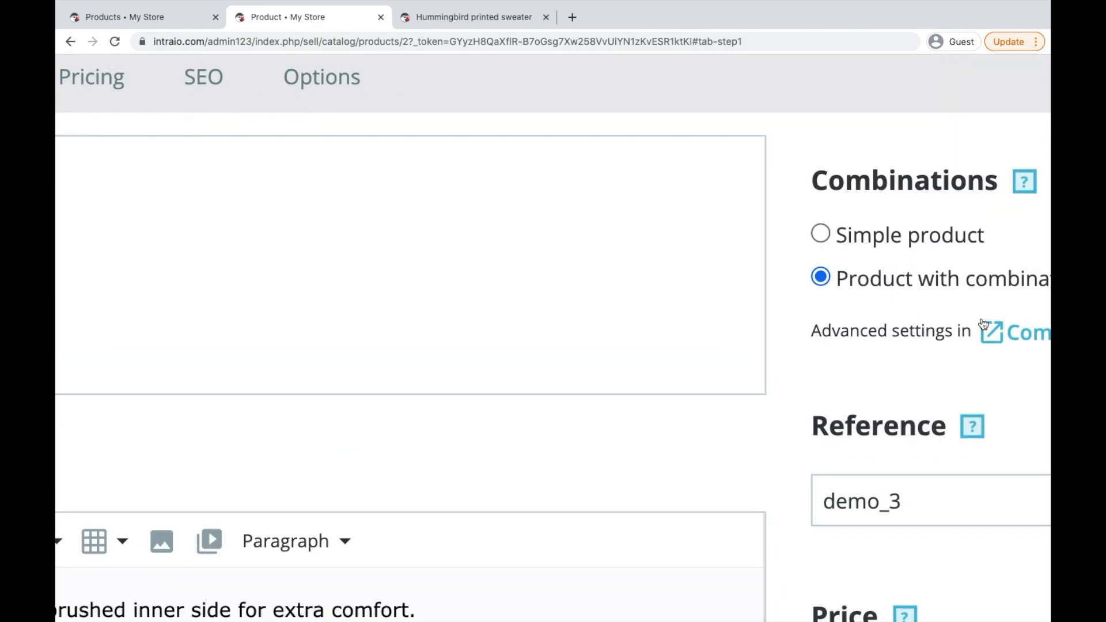
pyautogui.hscroll(4, 983, 325)
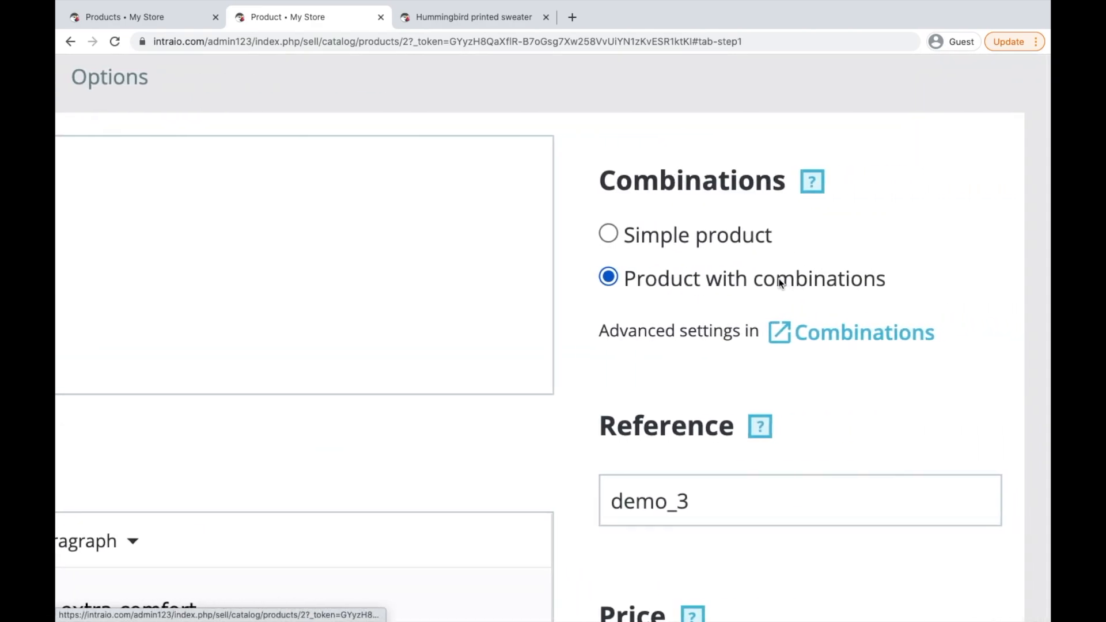
pyautogui.scroll(-5, 762, 280)
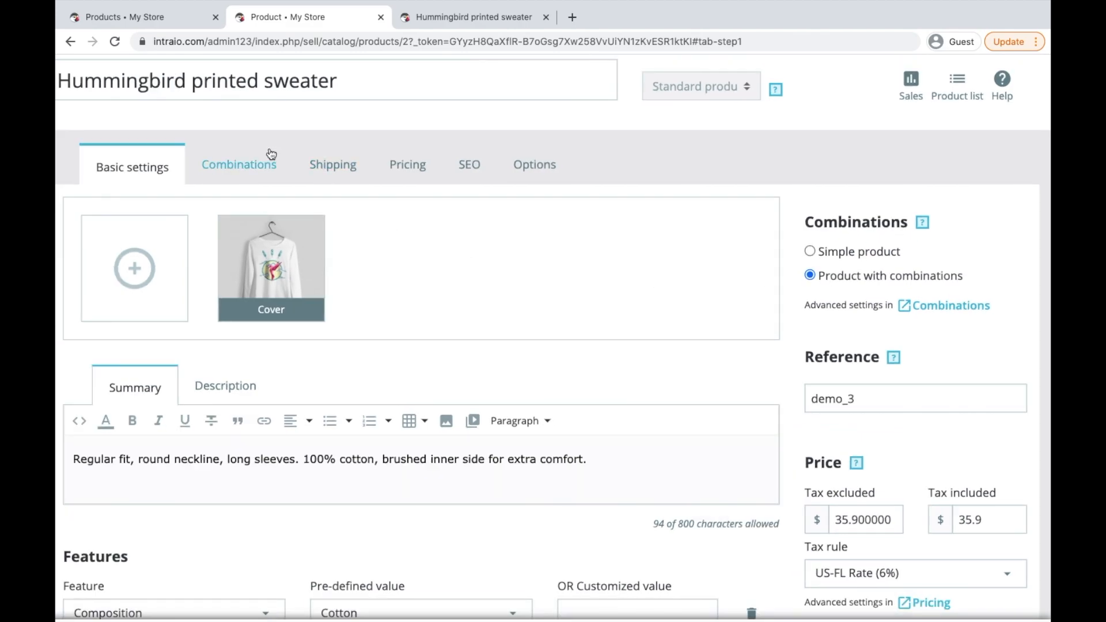
# Reopen the sweater's combinations at normal page zoom, showing the complete list of sizes and quantities
pyautogui.click(271, 167)
pyautogui.hotkey('ctrl', '0')
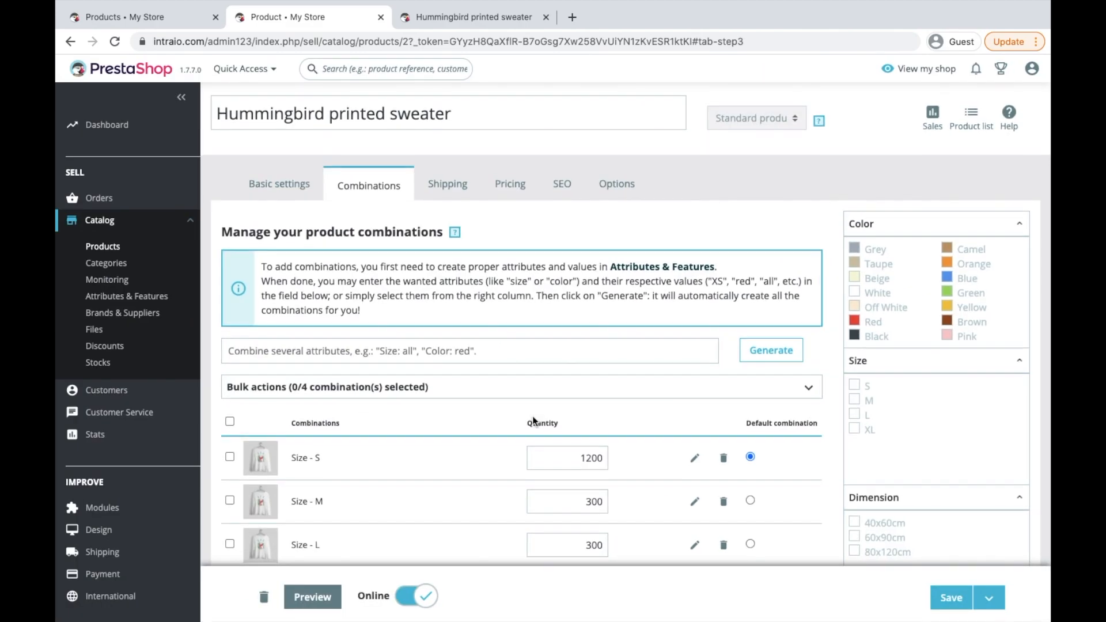
pyautogui.scroll(-2, 532, 416)
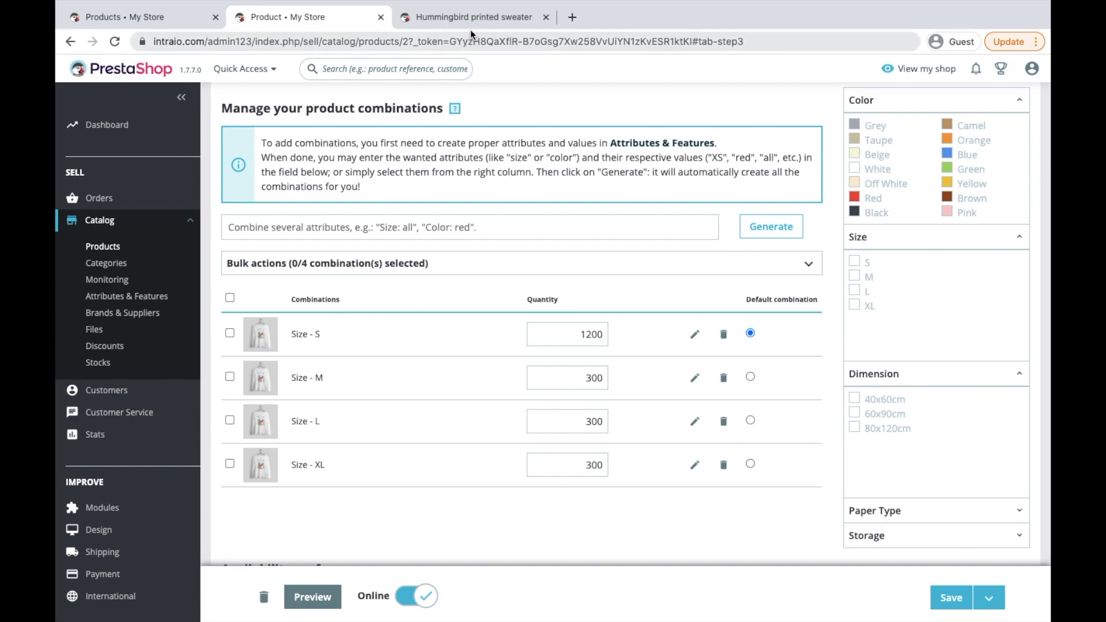
# Check the size options offered on the sweater's storefront page, and return to its combinations in the back office
pyautogui.click(466, 16)
pyautogui.click(597, 365)
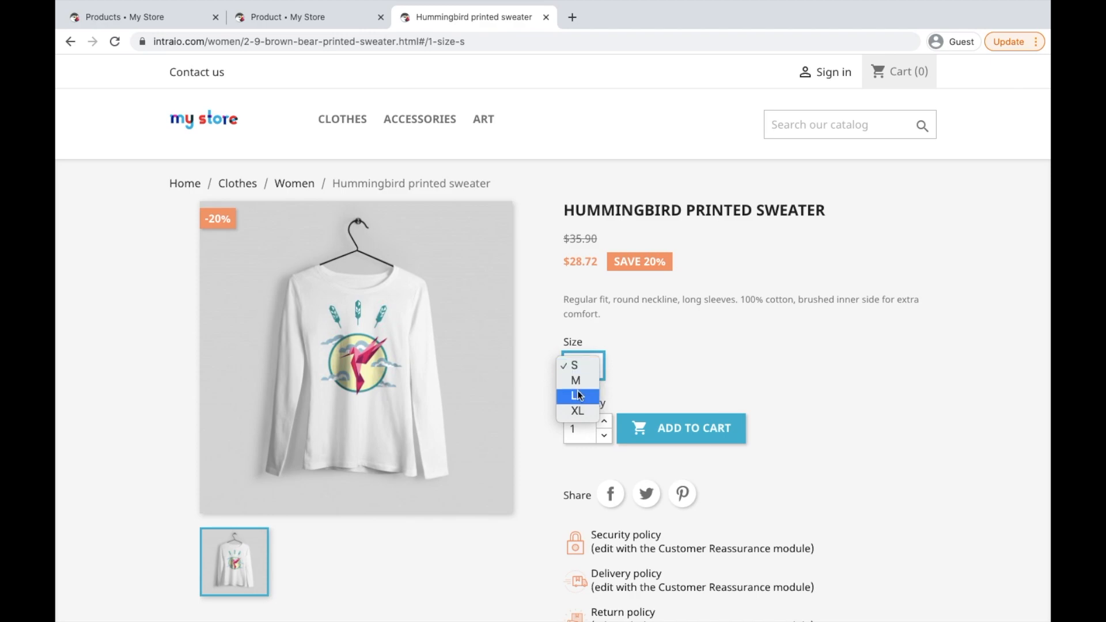
pyautogui.click(280, 23)
pyautogui.click(296, 23)
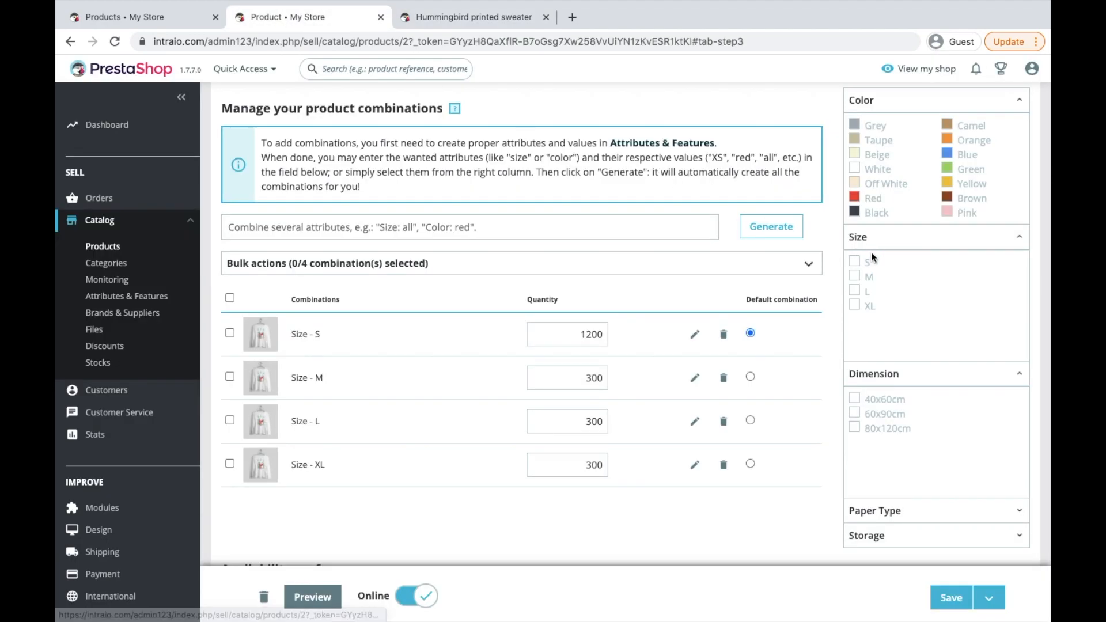
# Examine the Size attribute values available for combinations and locate the Attributes & Features entry in the catalog navigation
pyautogui.scroll(3, 859, 248)
pyautogui.hscroll(2, 902, 295)
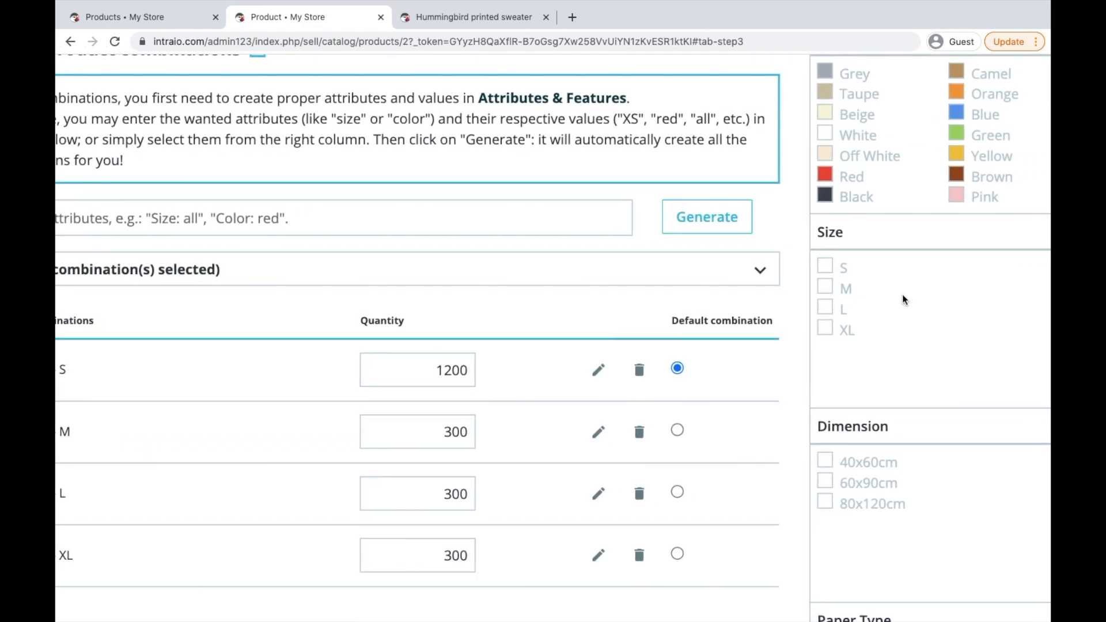
pyautogui.scroll(5, 804, 267)
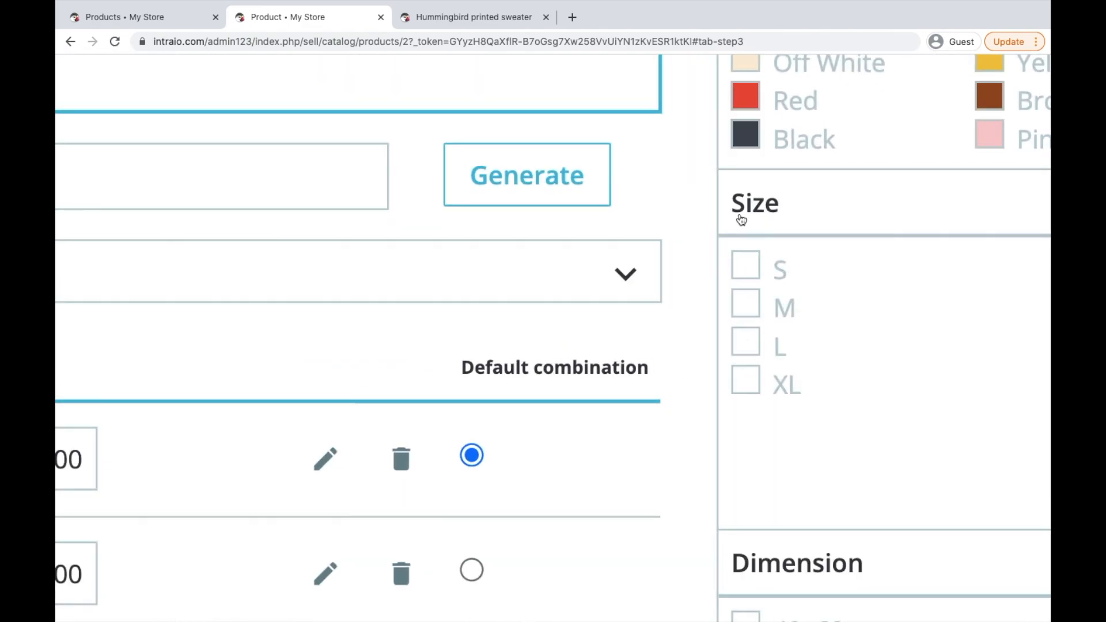
pyautogui.scroll(-5, 776, 316)
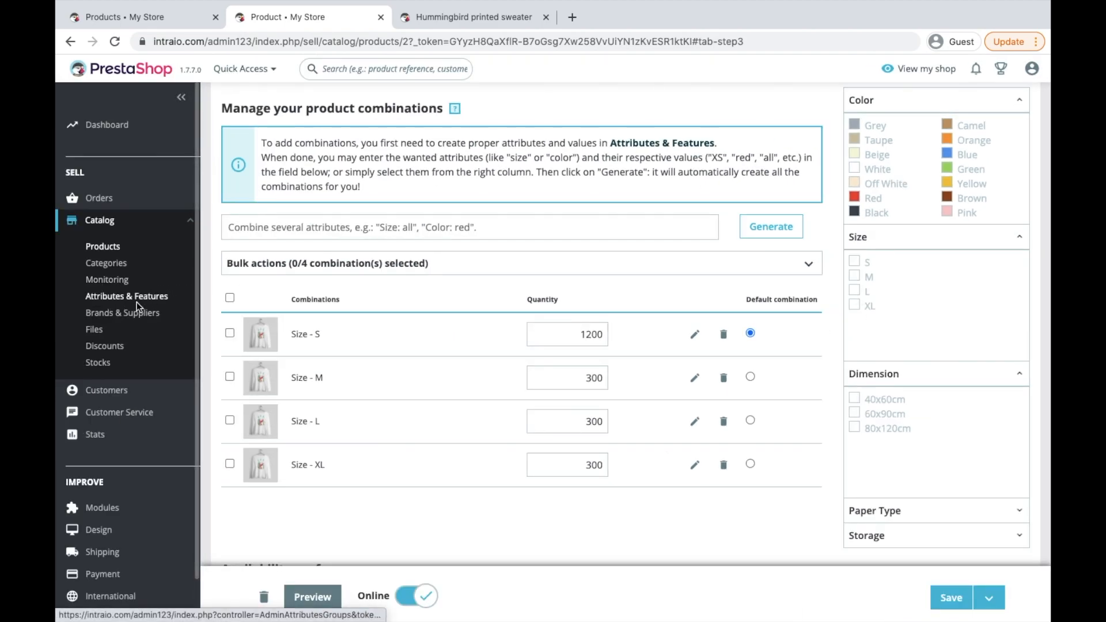
pyautogui.scroll(5, 121, 302)
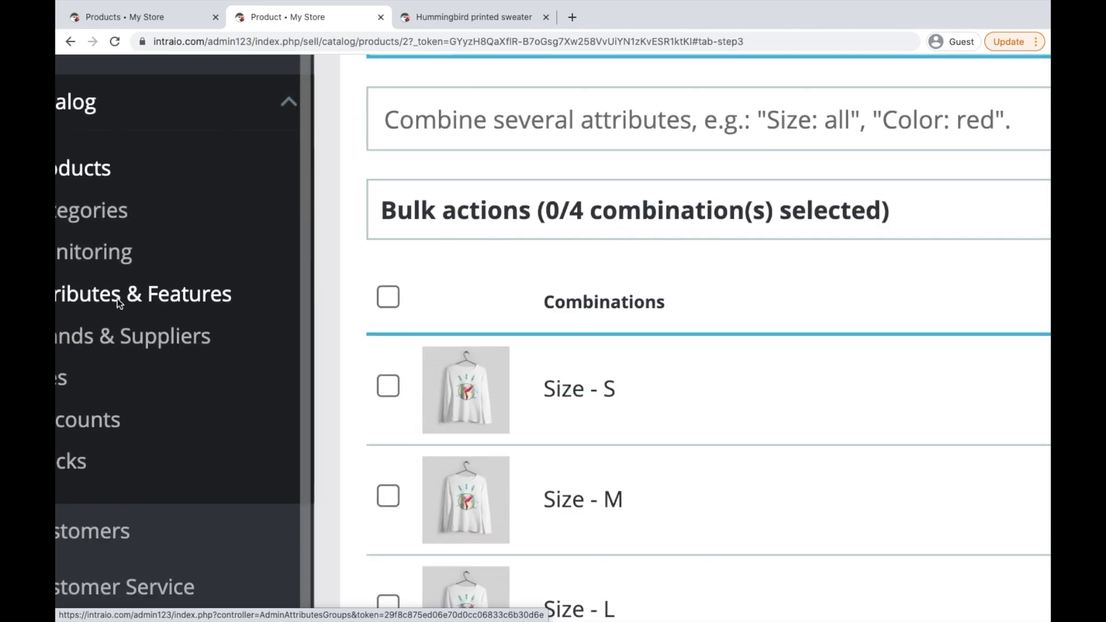
pyautogui.hscroll(-3, 117, 298)
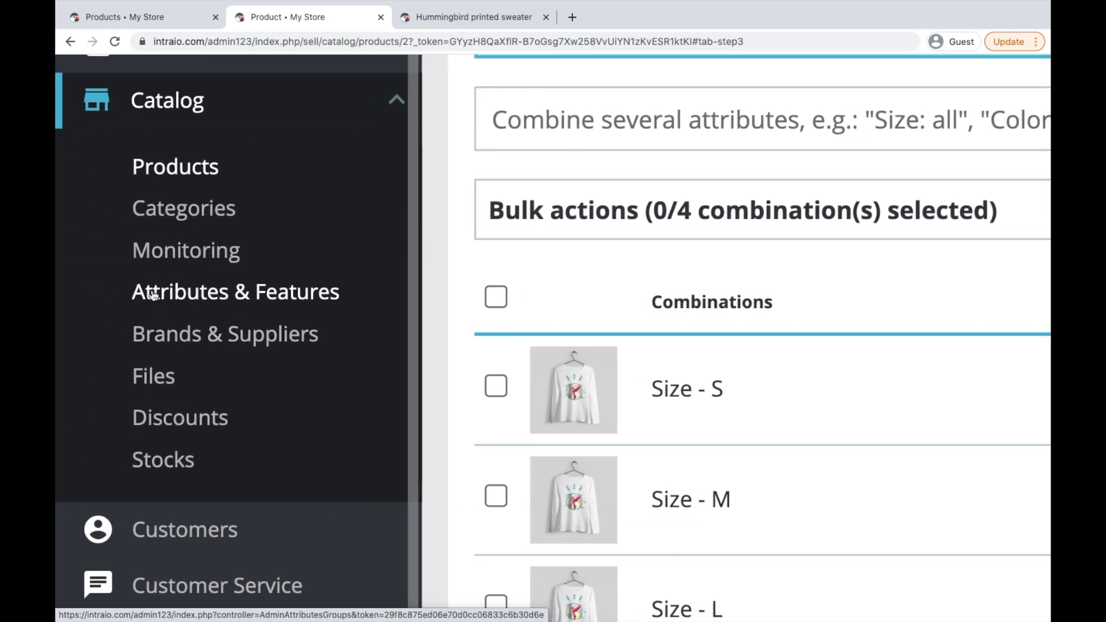
pyautogui.scroll(-5, 825, 305)
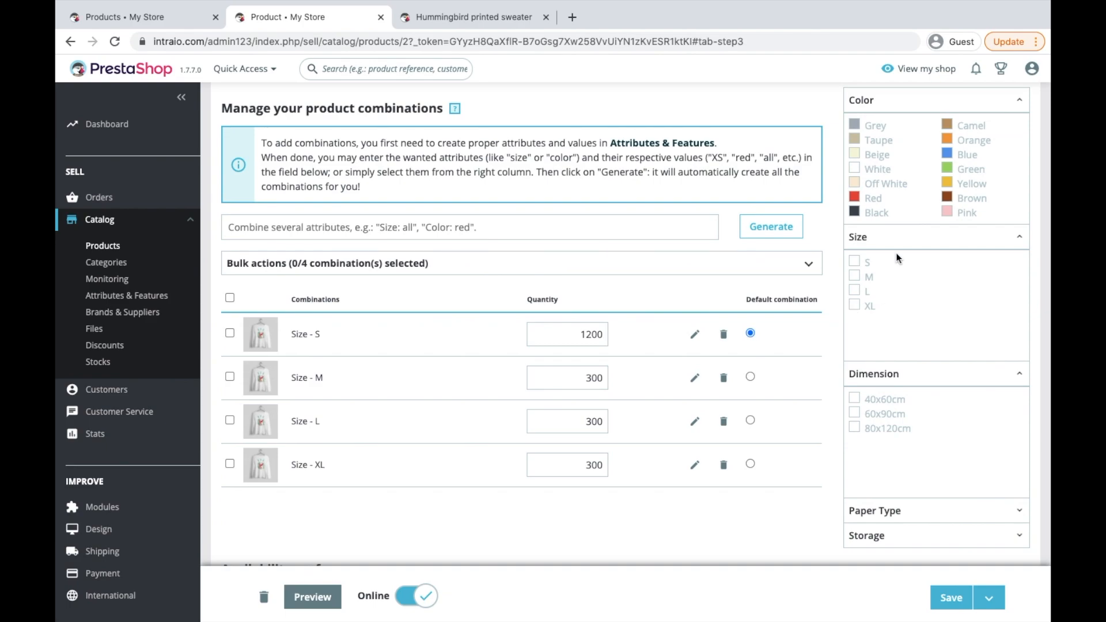
pyautogui.scroll(5, 897, 258)
pyautogui.scroll(-5, 911, 384)
# Expand the Storage attribute group and examine its values
pyautogui.click(978, 536)
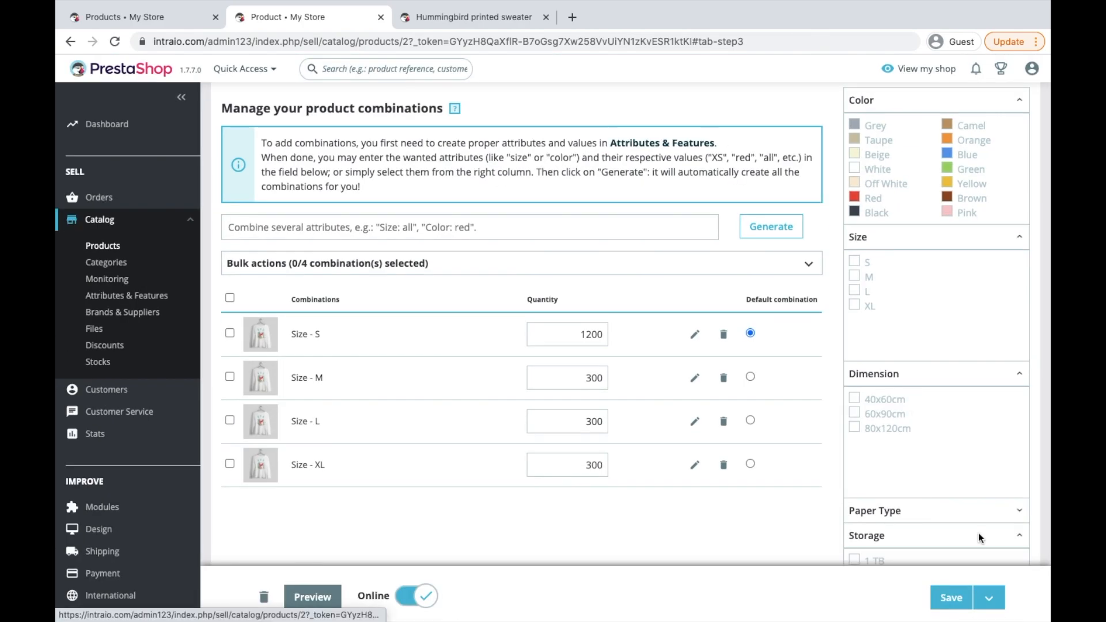
pyautogui.scroll(-4, 979, 534)
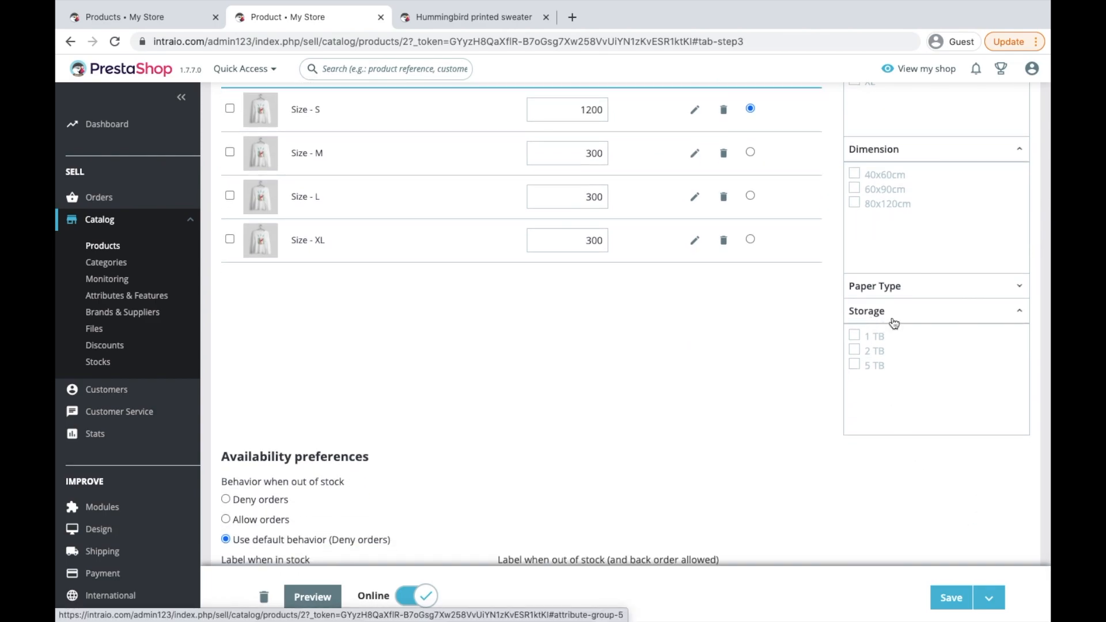
pyautogui.scroll(5, 892, 324)
pyautogui.hscroll(3, 968, 373)
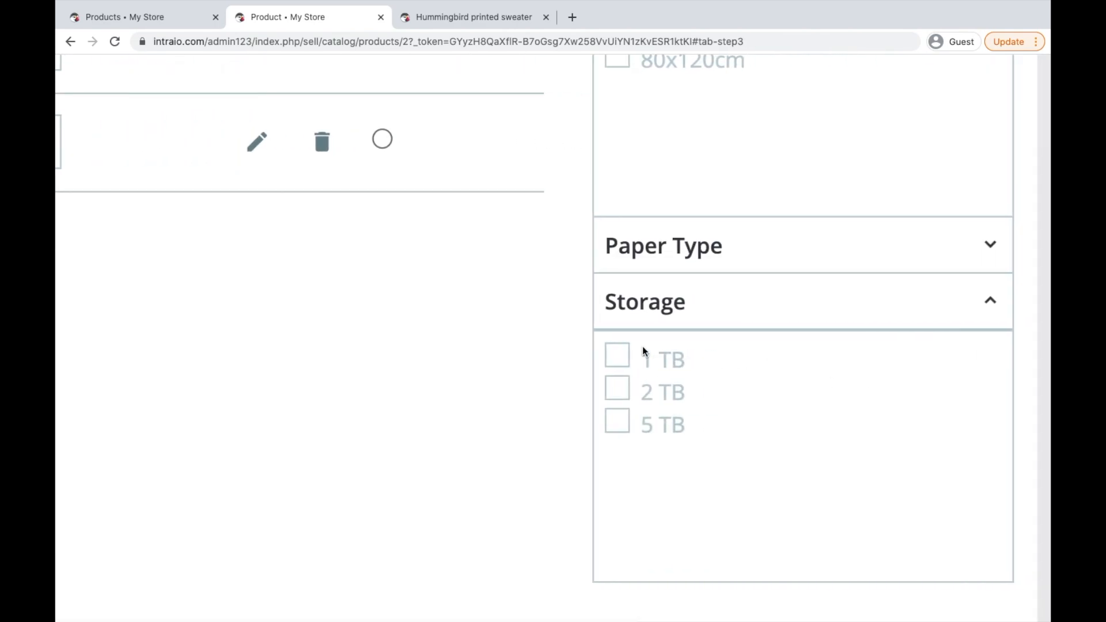
pyautogui.scroll(-5, 690, 382)
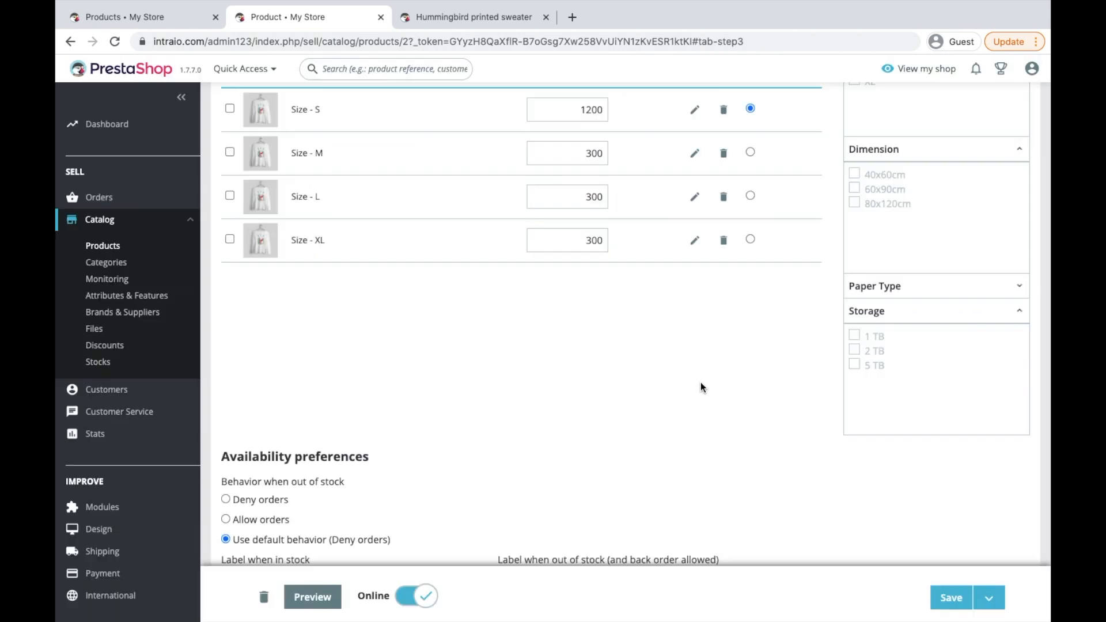
# Open the Size - S combination for editing and examine its default combination setting
pyautogui.scroll(3, 846, 350)
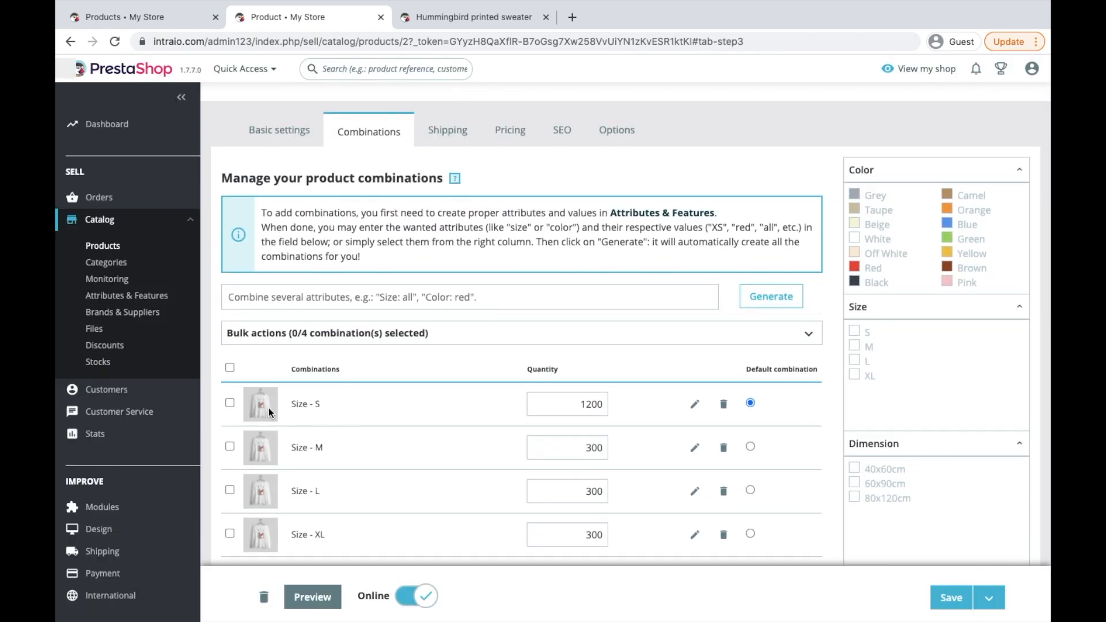
pyautogui.scroll(-4, 909, 351)
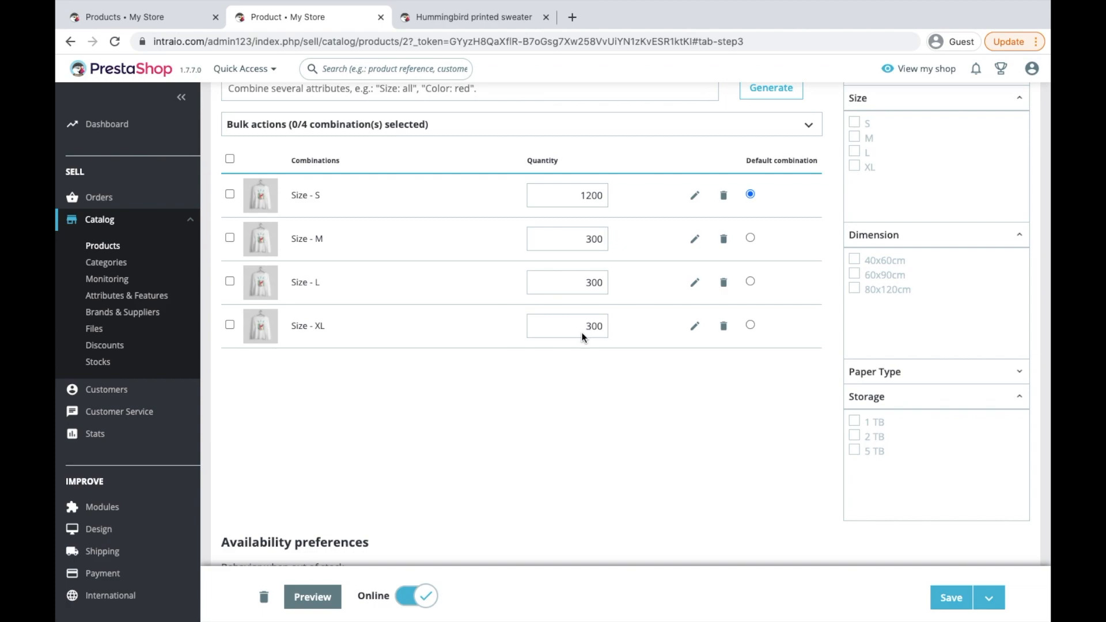
pyautogui.click(692, 197)
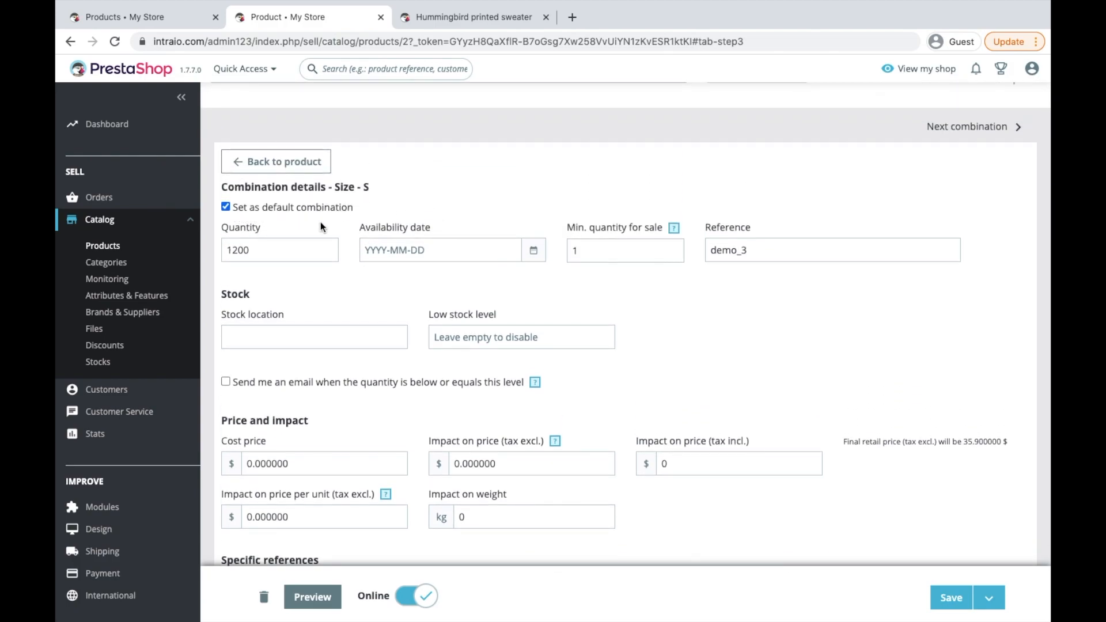
pyautogui.keyDown('ctrl'); pyautogui.scroll(5, 228, 209); pyautogui.keyUp('ctrl')
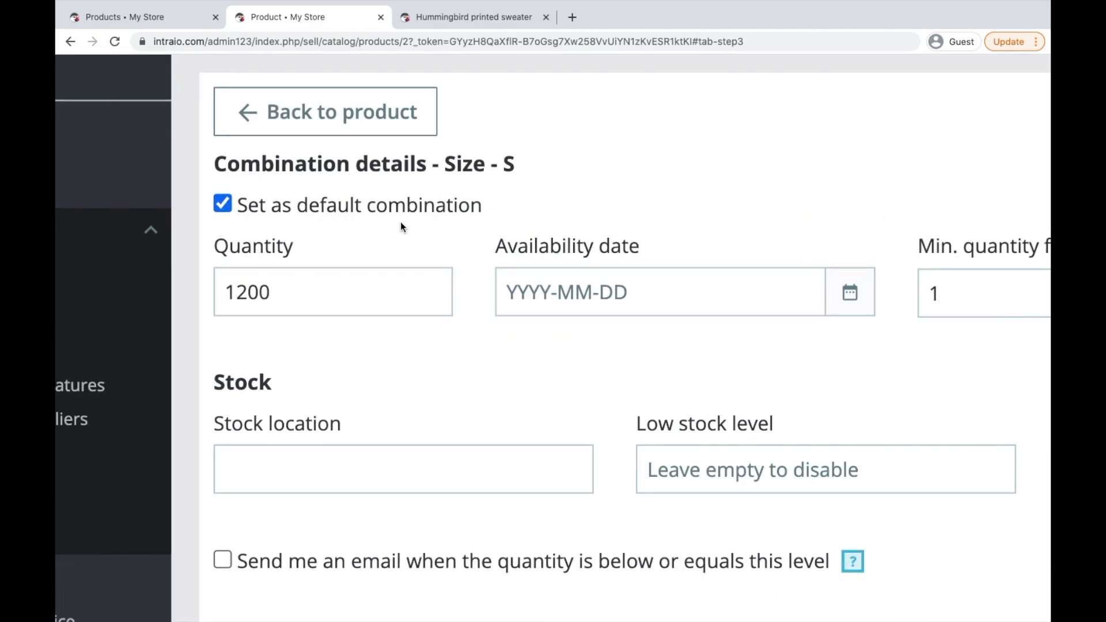
pyautogui.keyDown('ctrl'); pyautogui.scroll(-5, 400, 222); pyautogui.keyUp('ctrl')
# Reload the sweater's storefront page, check which size is preselected, and return to the Size - S combination details
pyautogui.click(455, 20)
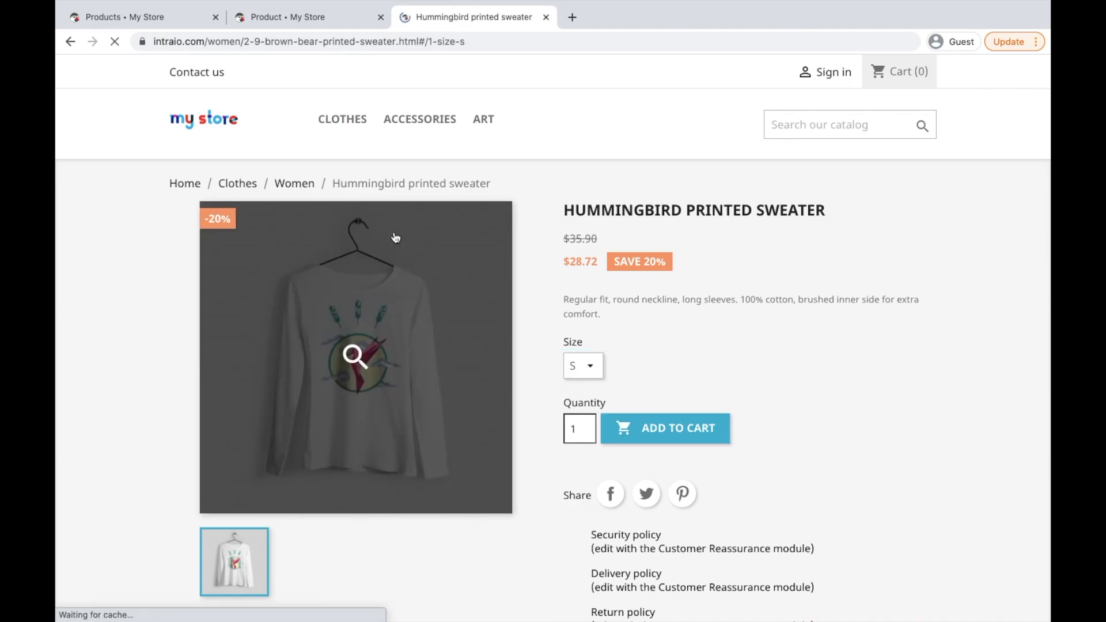
pyautogui.click(583, 367)
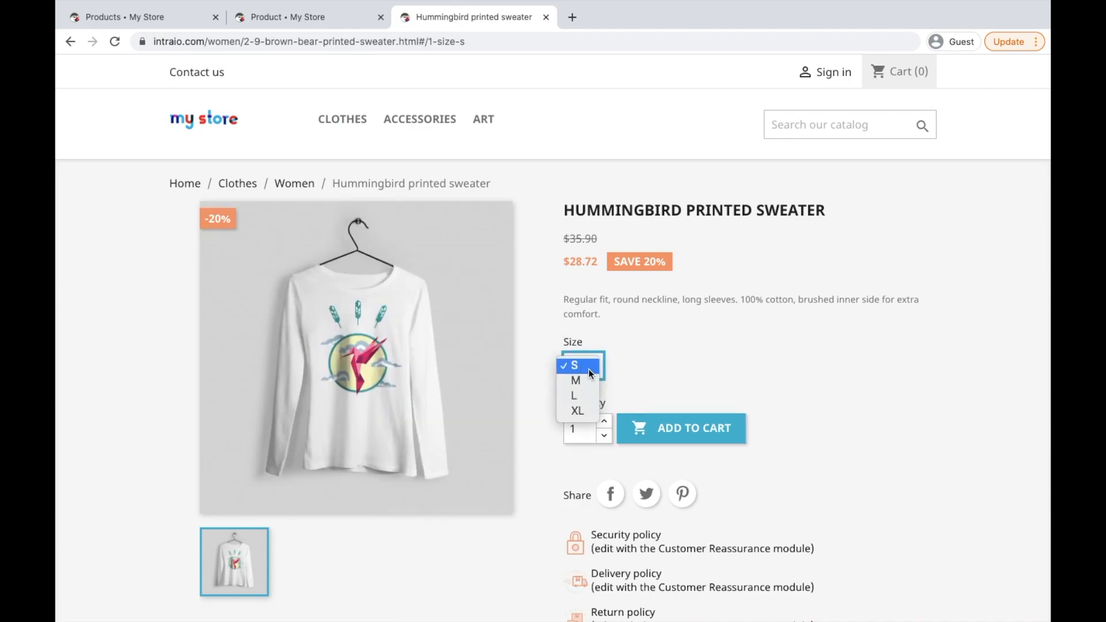
pyautogui.click(311, 21)
pyautogui.click(301, 16)
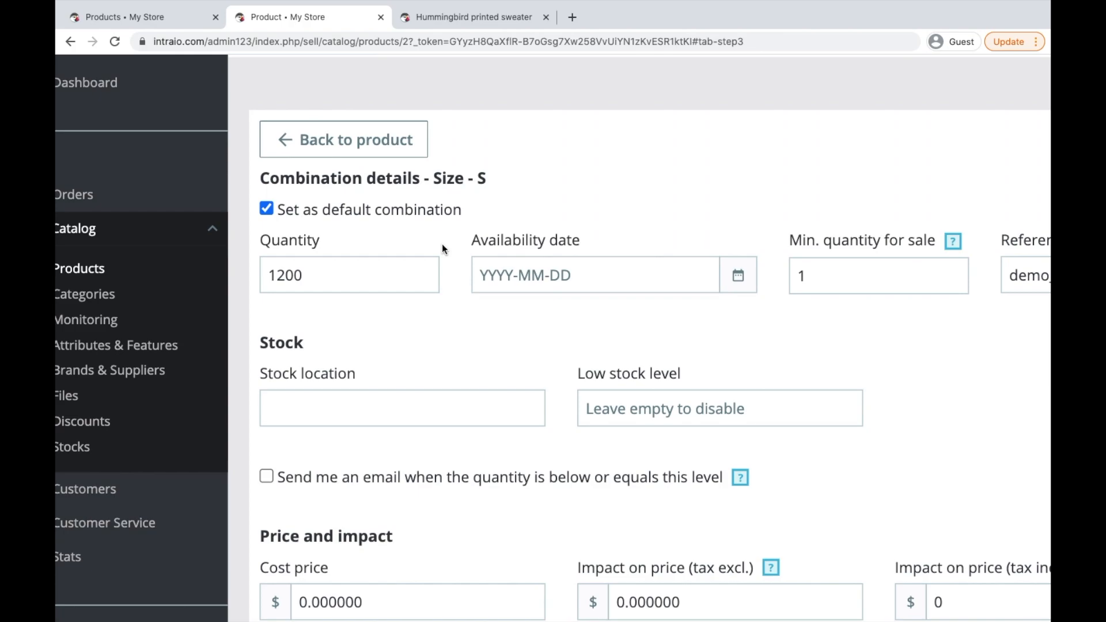
# Examine the quantity, availability date and minimum quantity for sale fields of the Size - S combination
pyautogui.scroll(-3, 477, 246)
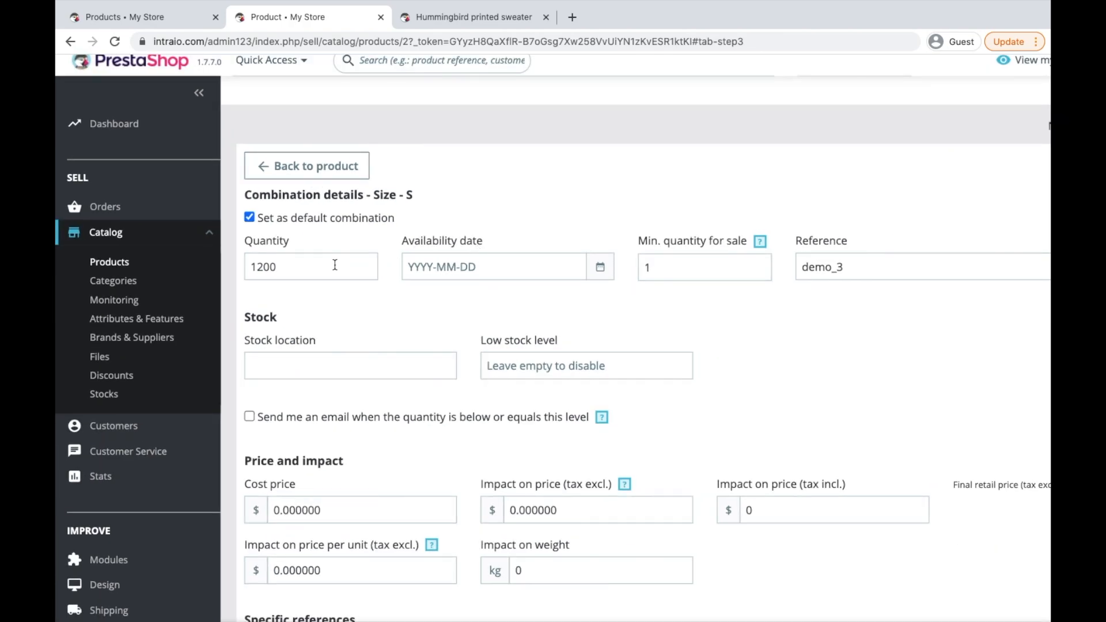
pyautogui.scroll(3, 306, 267)
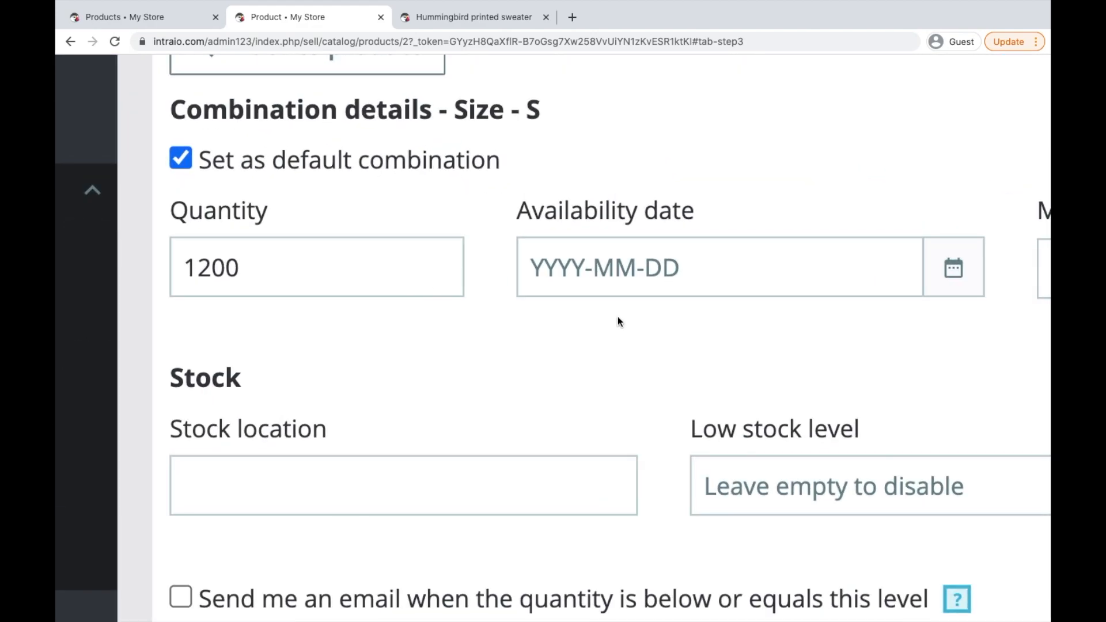
pyautogui.scroll(-2, 618, 317)
pyautogui.hscroll(3, 671, 278)
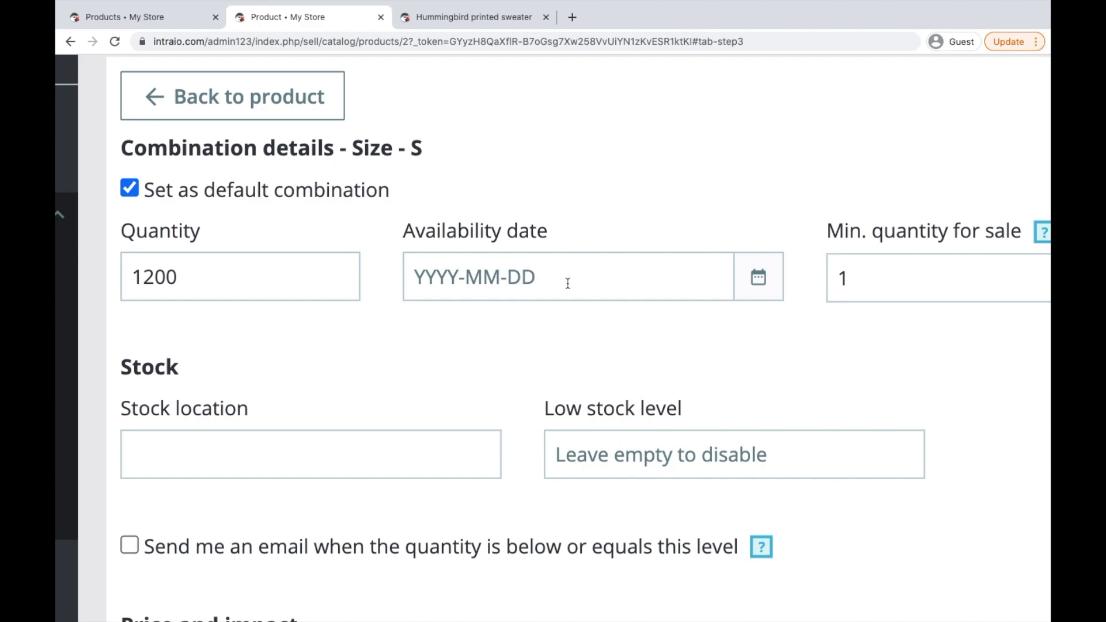
pyautogui.hscroll(5, 771, 292)
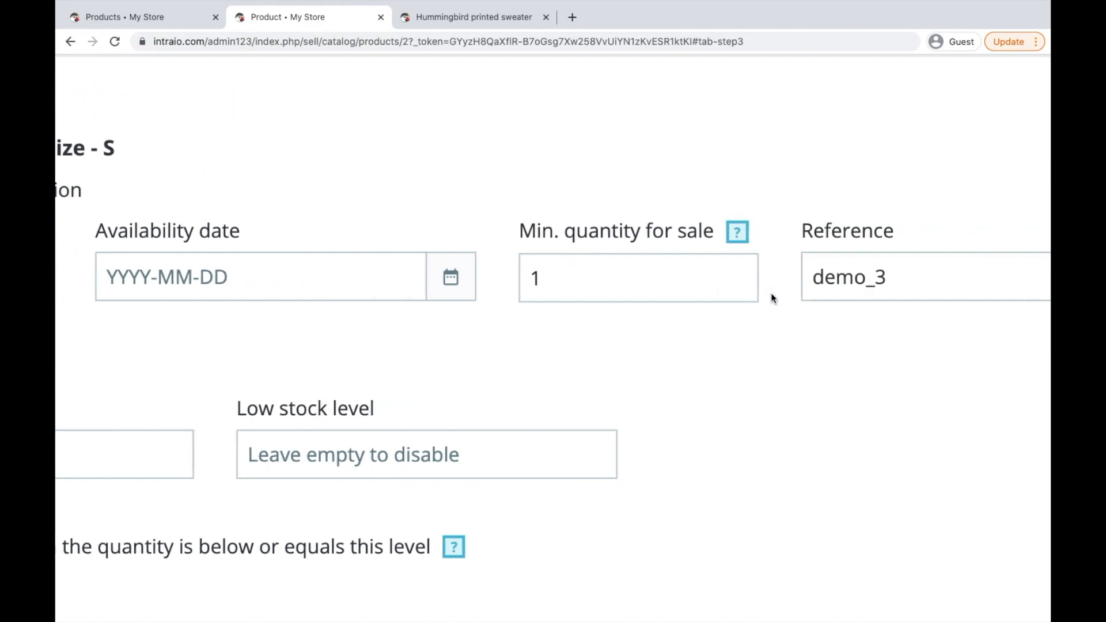
# Examine the minimum quantity, reference, stock location and low stock level fields of the Size - S combination
pyautogui.click(660, 286)
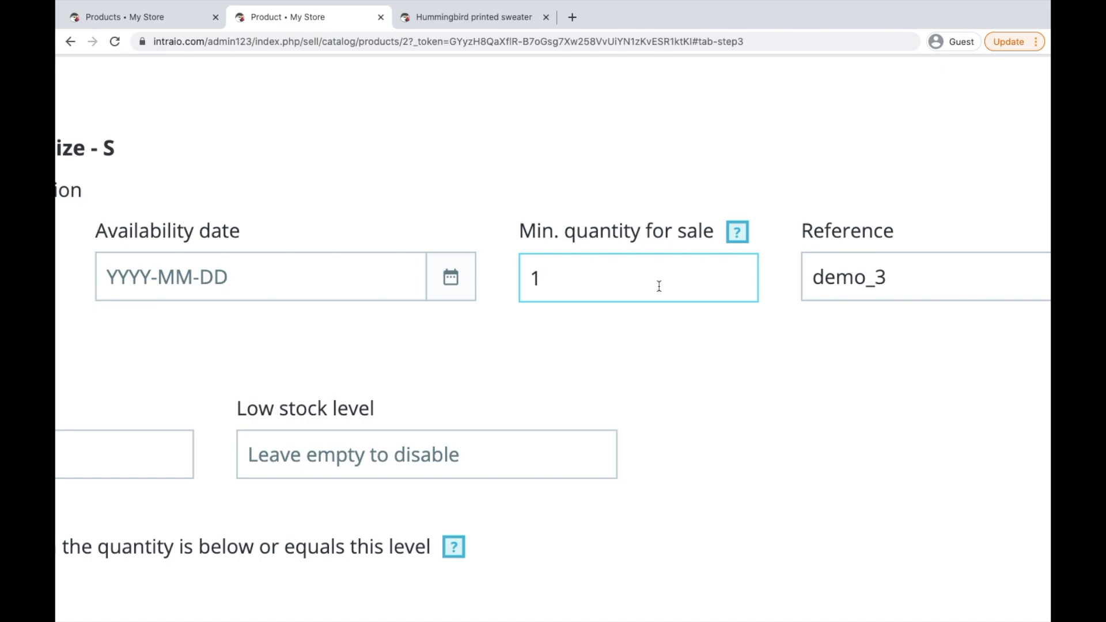
pyautogui.scroll(-4, 659, 286)
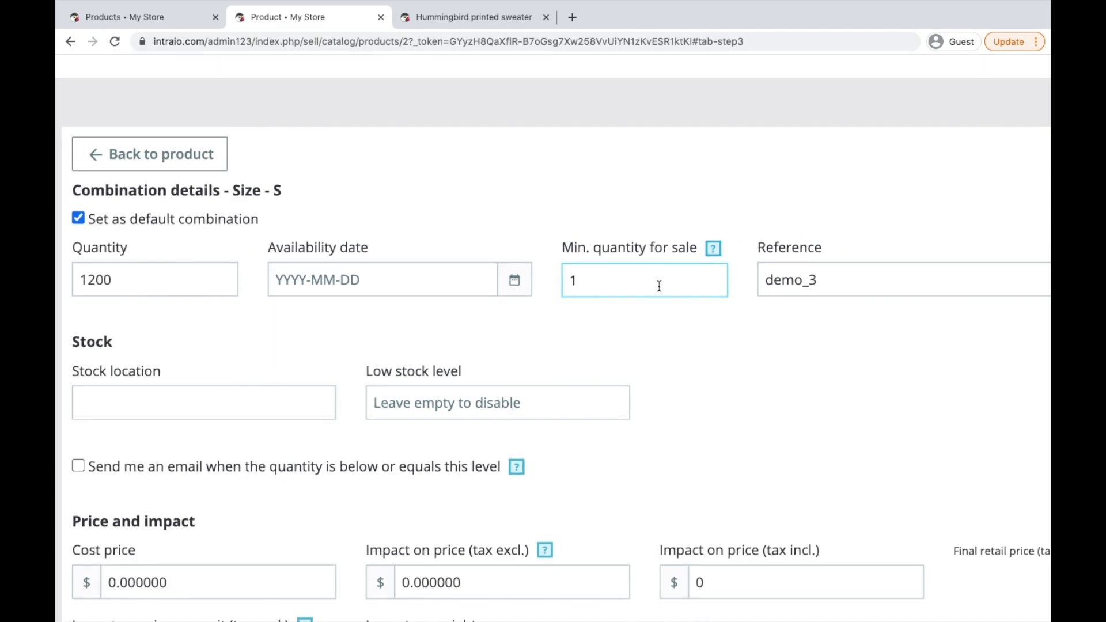
pyautogui.scroll(-4, 660, 286)
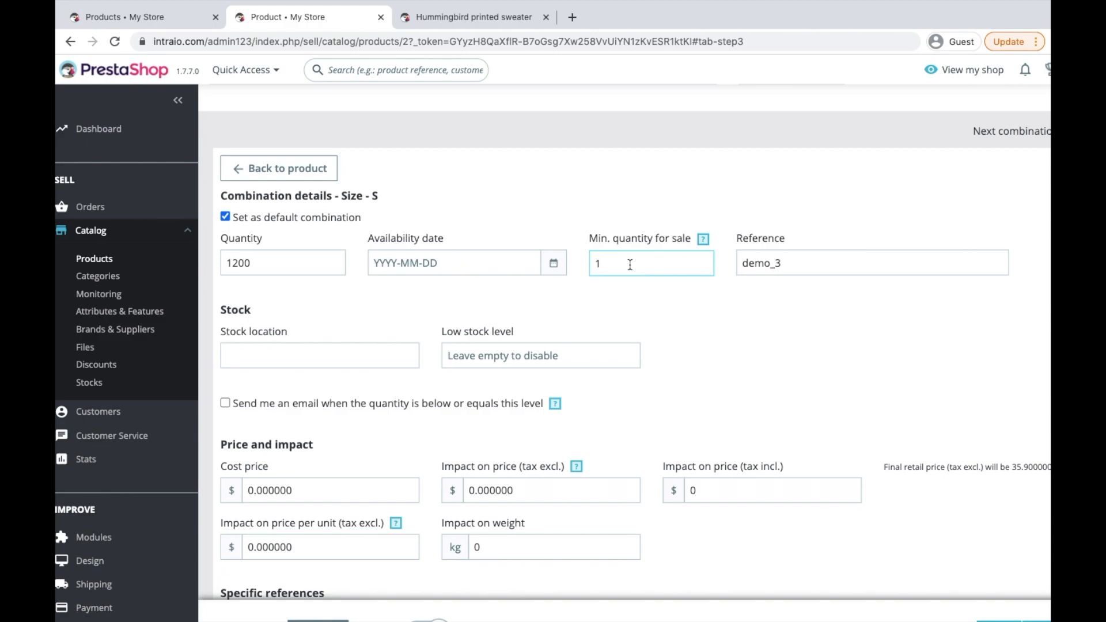
pyautogui.click(801, 271)
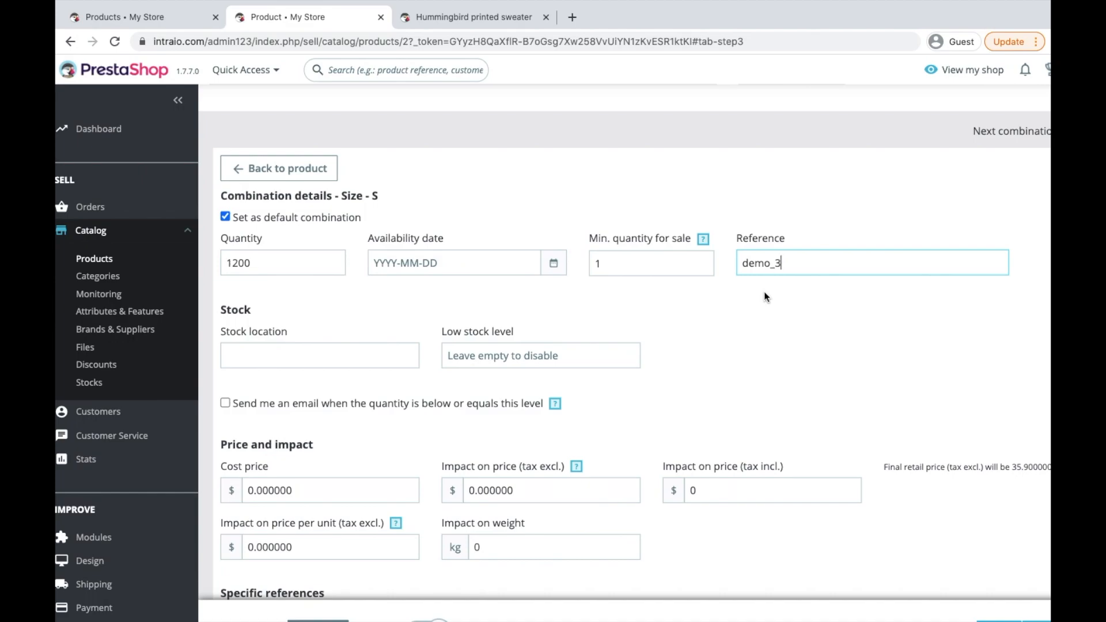
pyautogui.click(316, 364)
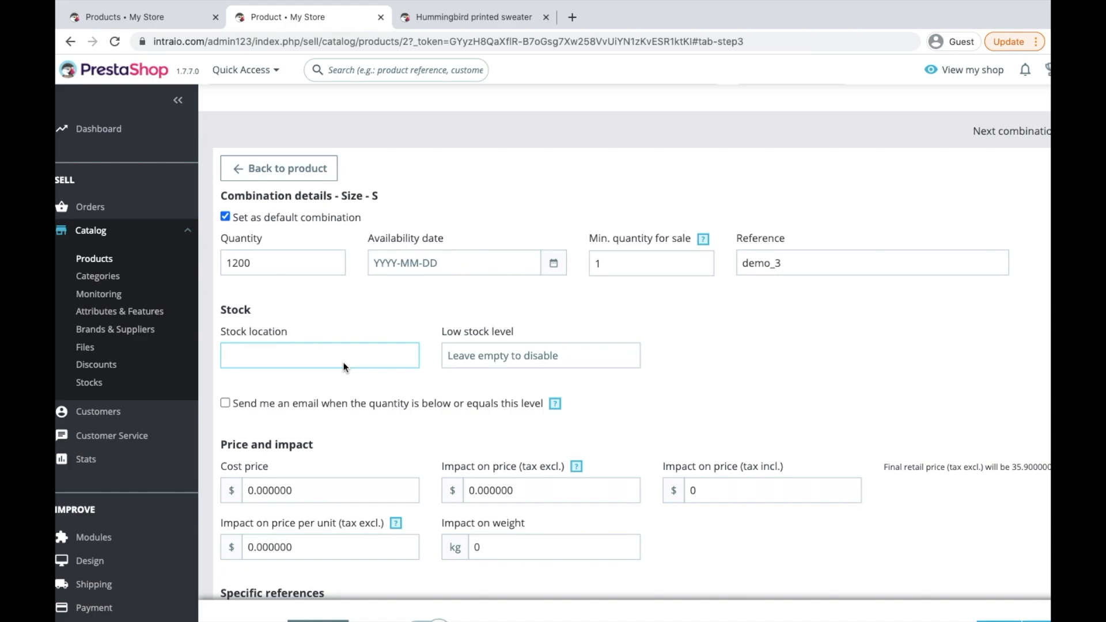
pyautogui.click(490, 363)
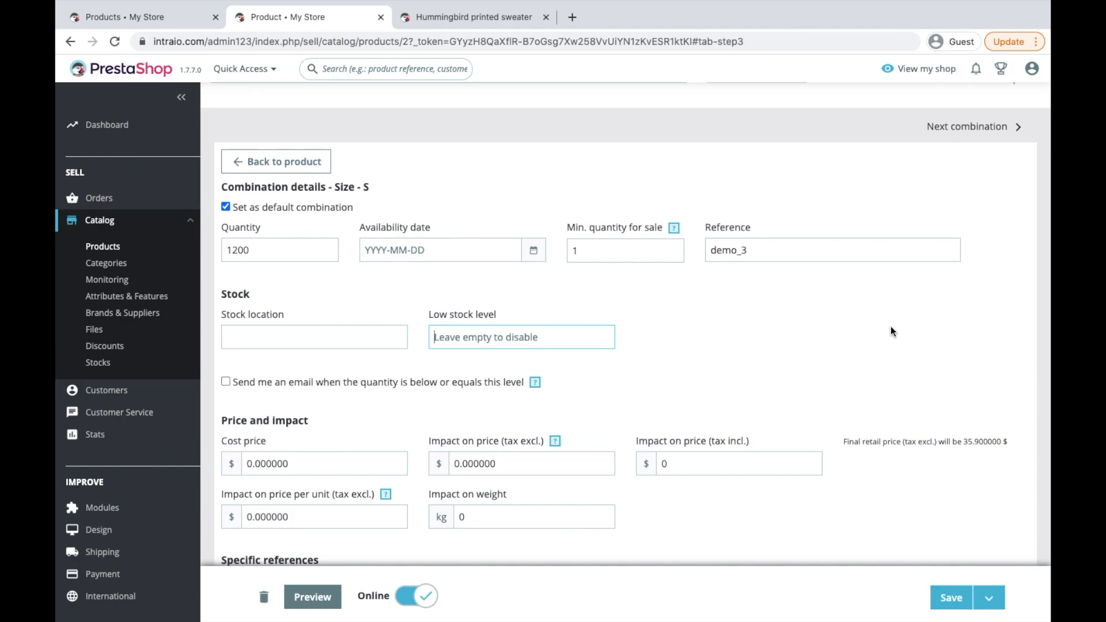
# Examine the cost price and tax-excluded impact on price fields of the Size - S combination
pyautogui.scroll(-2, 477, 345)
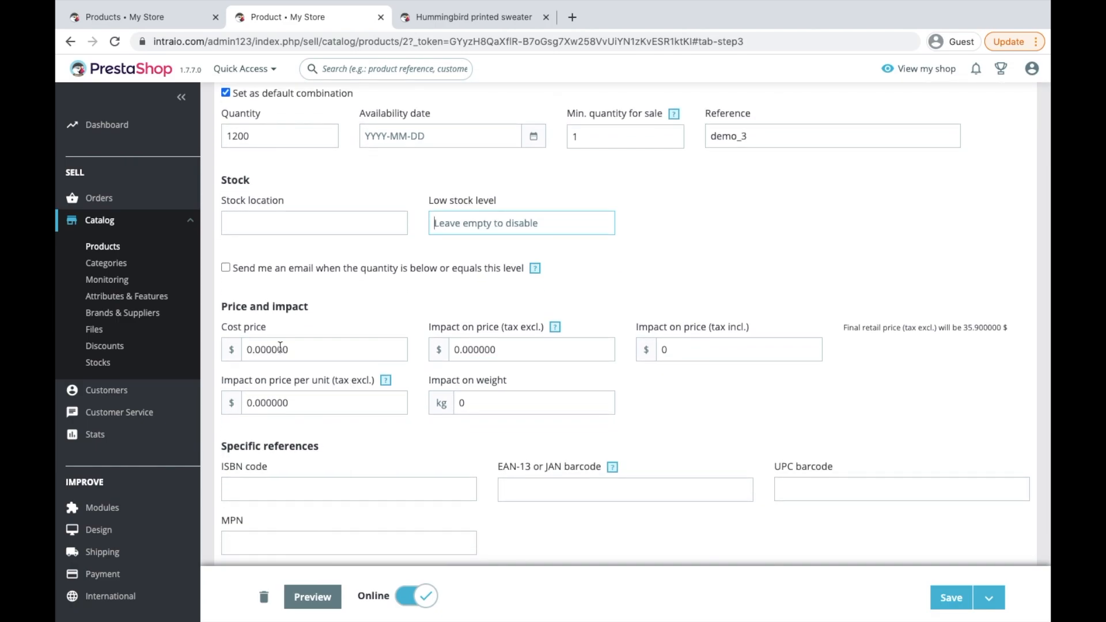
pyautogui.click(321, 349)
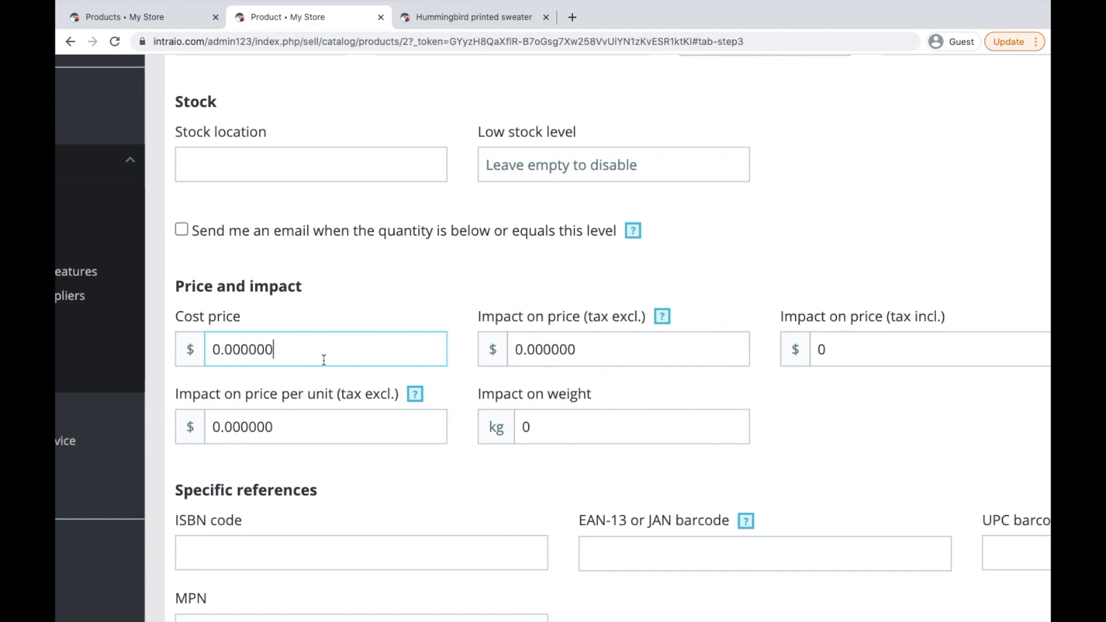
pyautogui.click(518, 351)
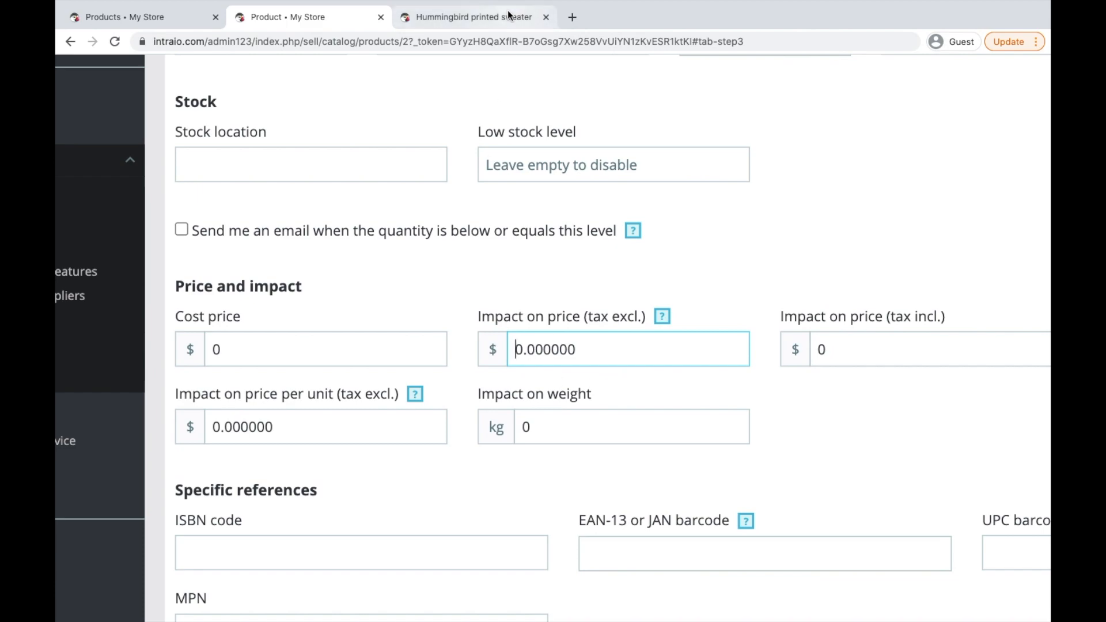
# Check the sweater's storefront price for sizes XL and L, and return to the Size - S combination details
pyautogui.click(484, 17)
pyautogui.click(584, 375)
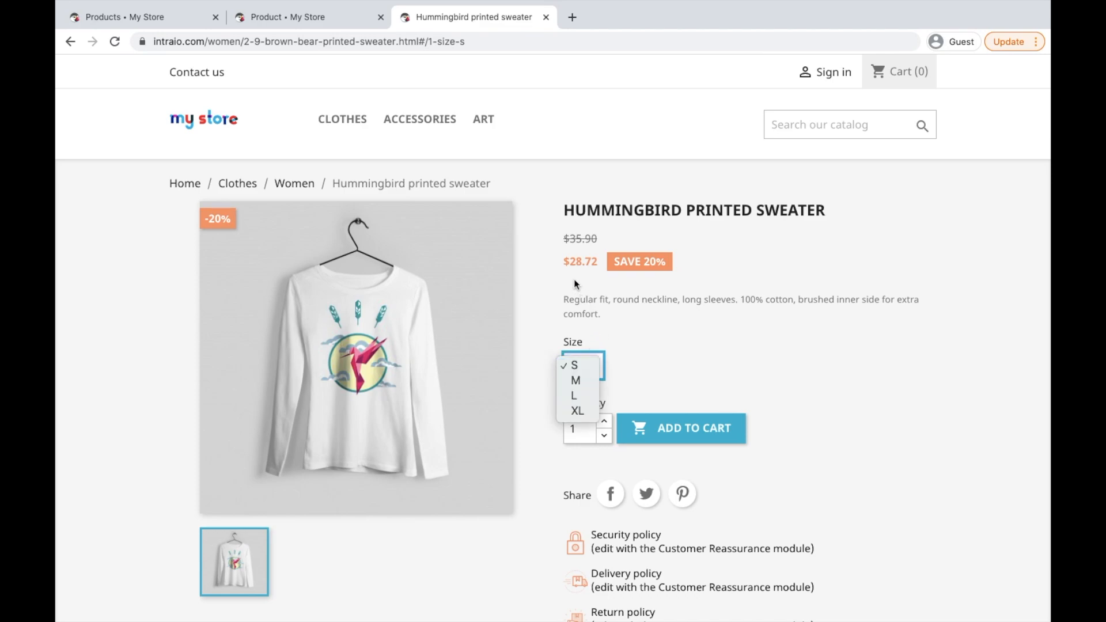
pyautogui.click(587, 407)
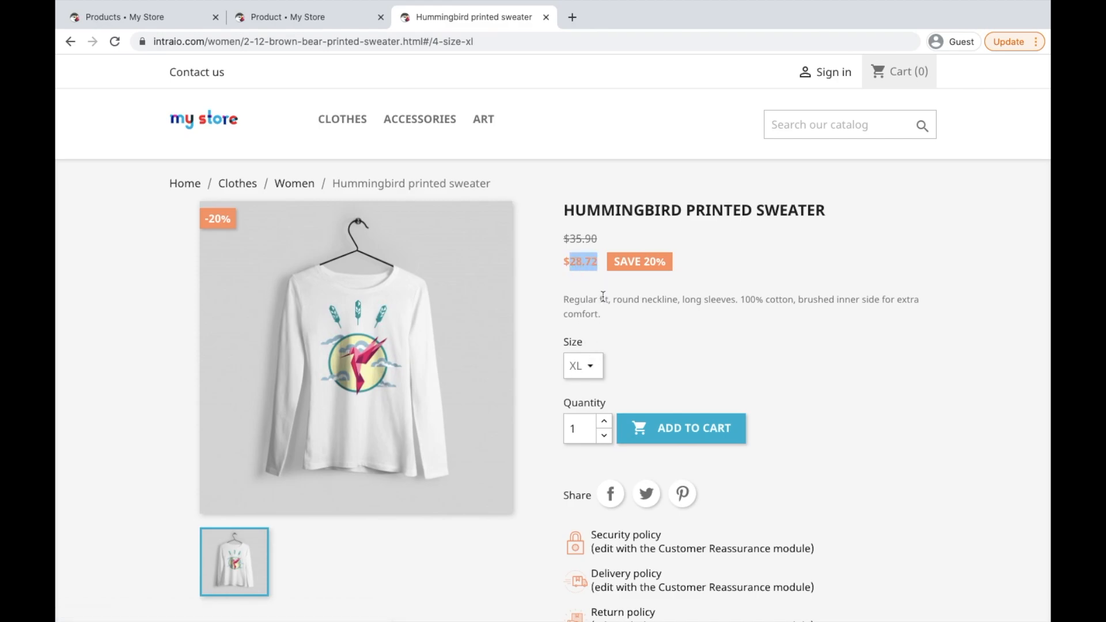
pyautogui.click(590, 368)
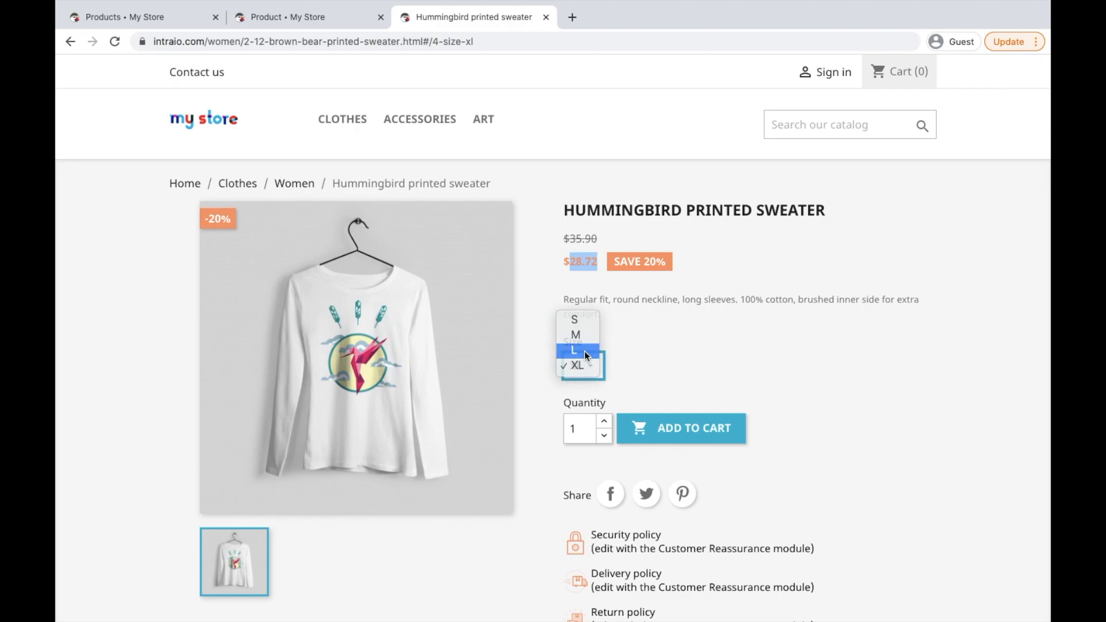
pyautogui.click(585, 351)
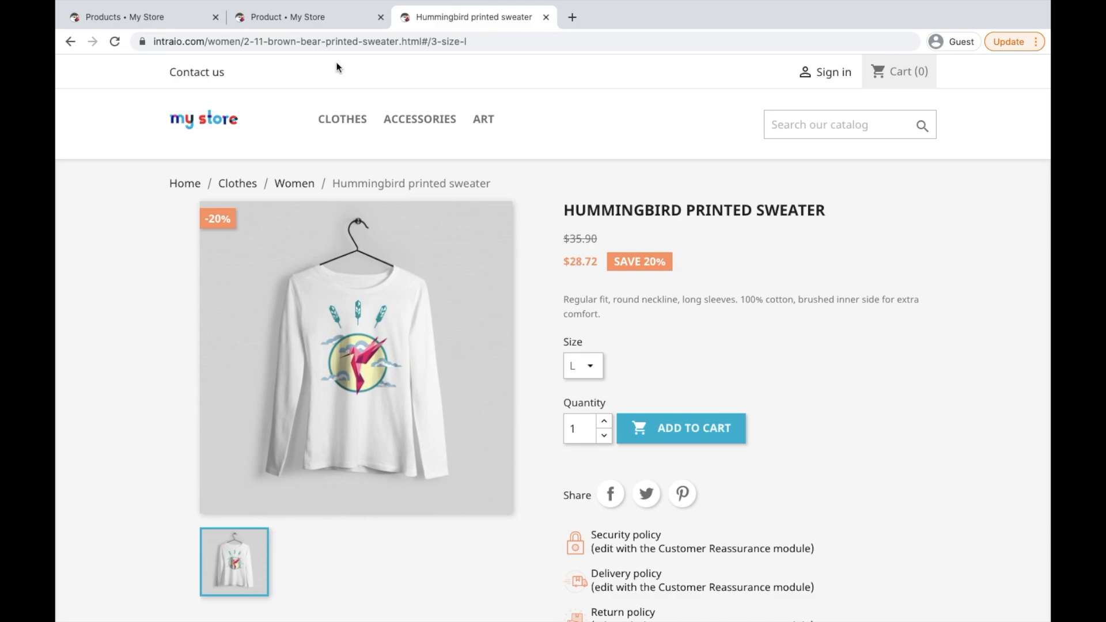
pyautogui.click(296, 26)
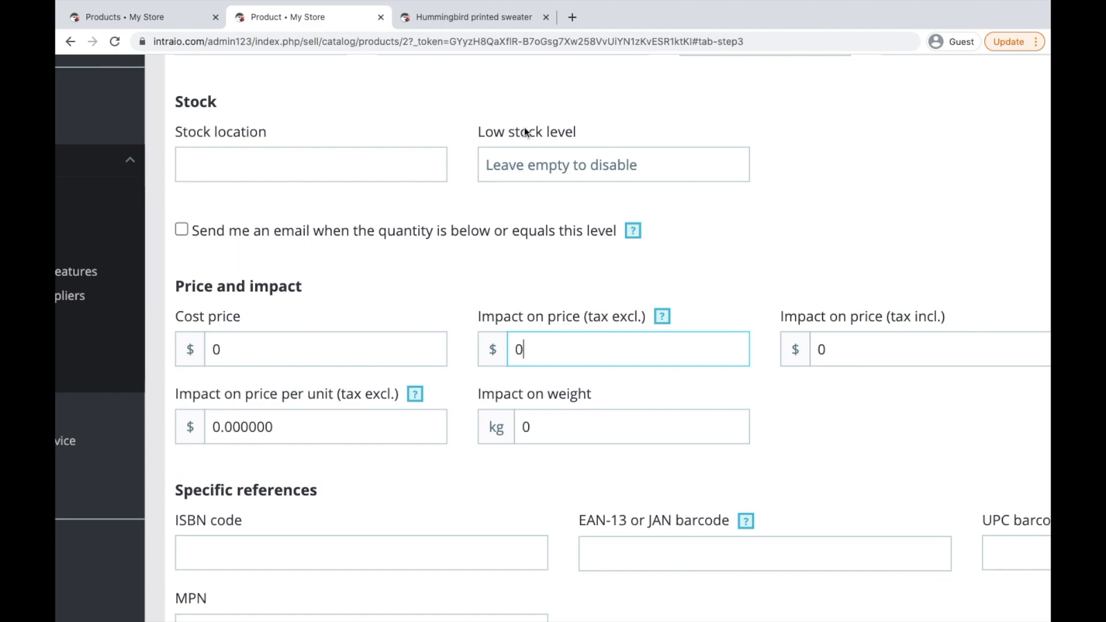
# Compare the sweater's storefront price between sizes S and XL, and return to the product's back office page
pyautogui.click(469, 28)
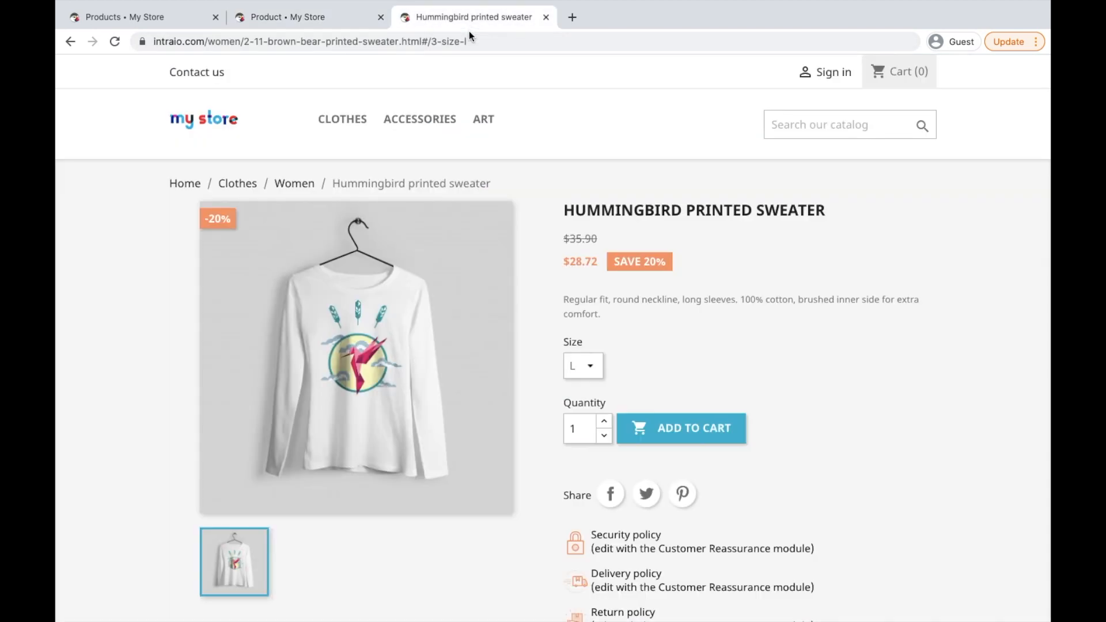
pyautogui.click(574, 368)
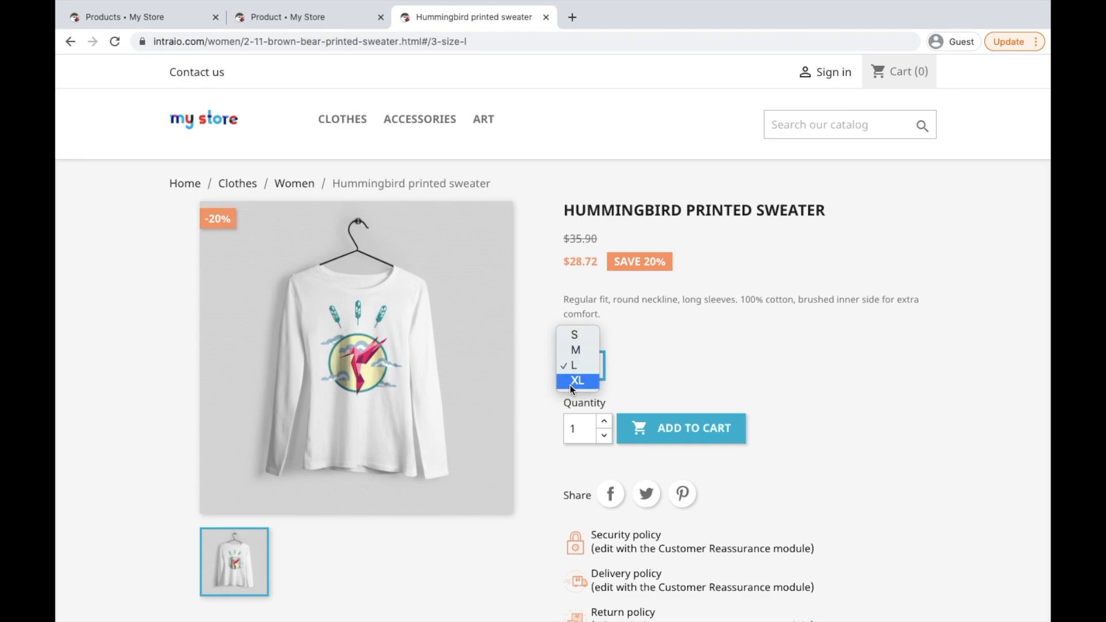
pyautogui.click(579, 334)
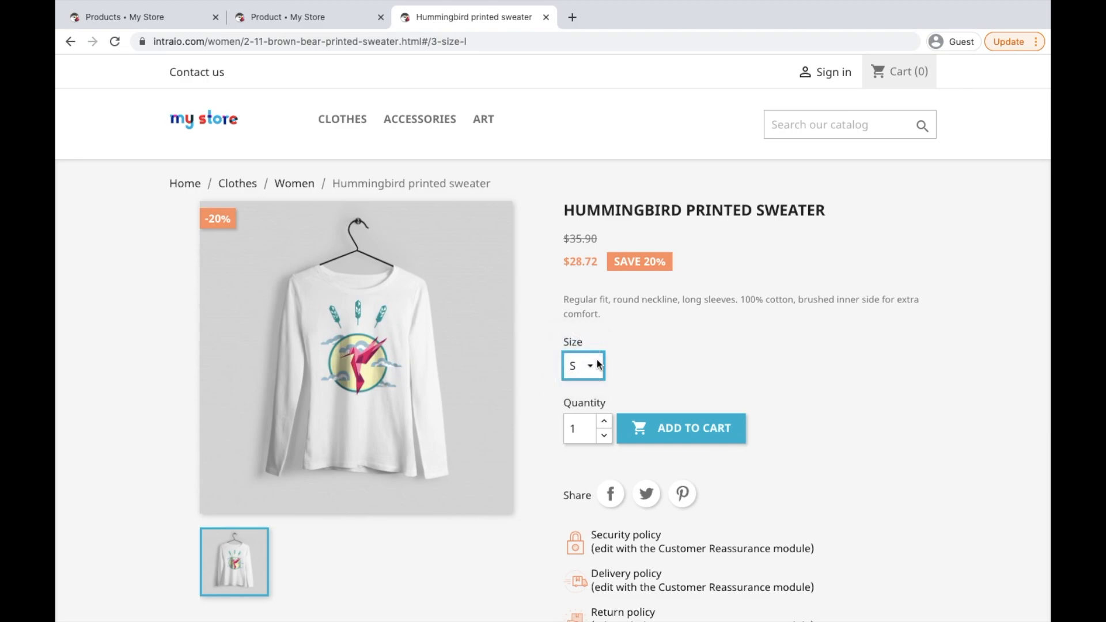
pyautogui.click(590, 366)
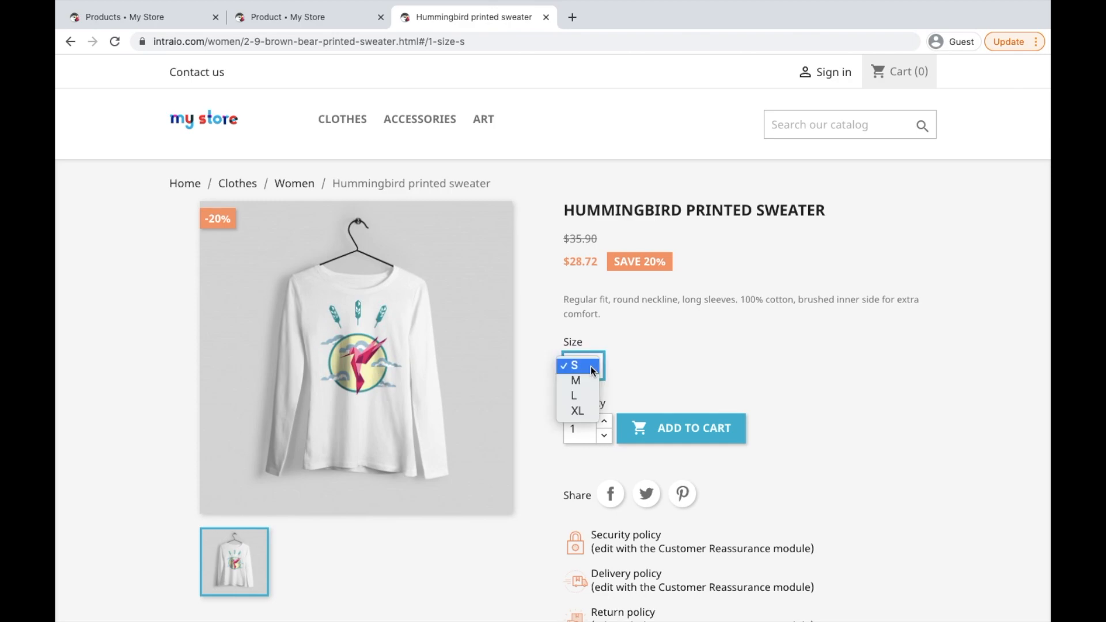
pyautogui.click(583, 411)
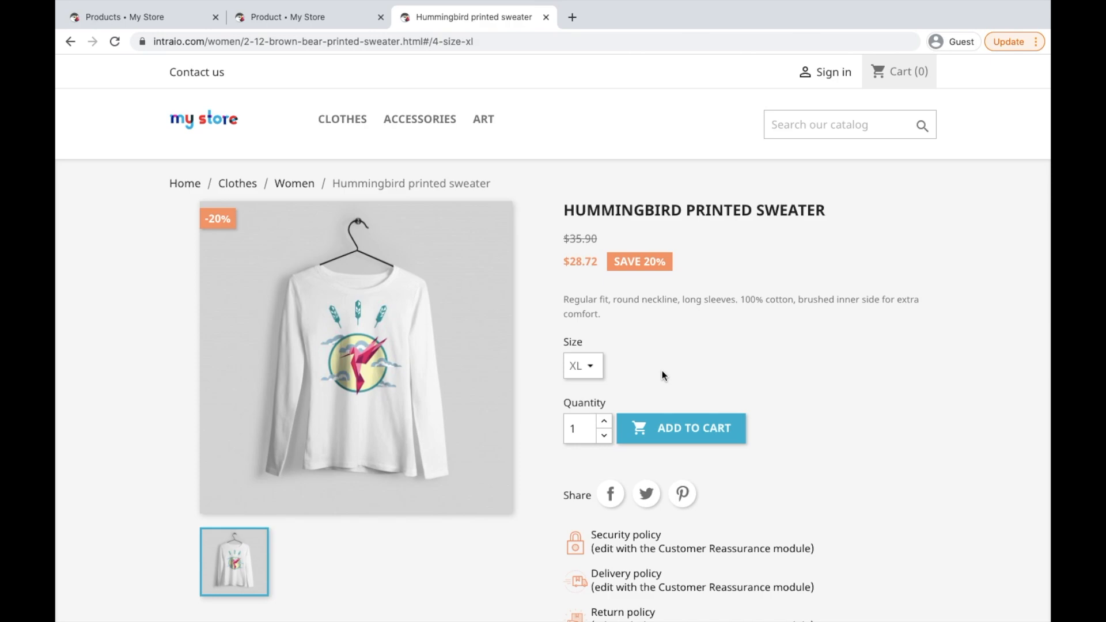
pyautogui.click(590, 373)
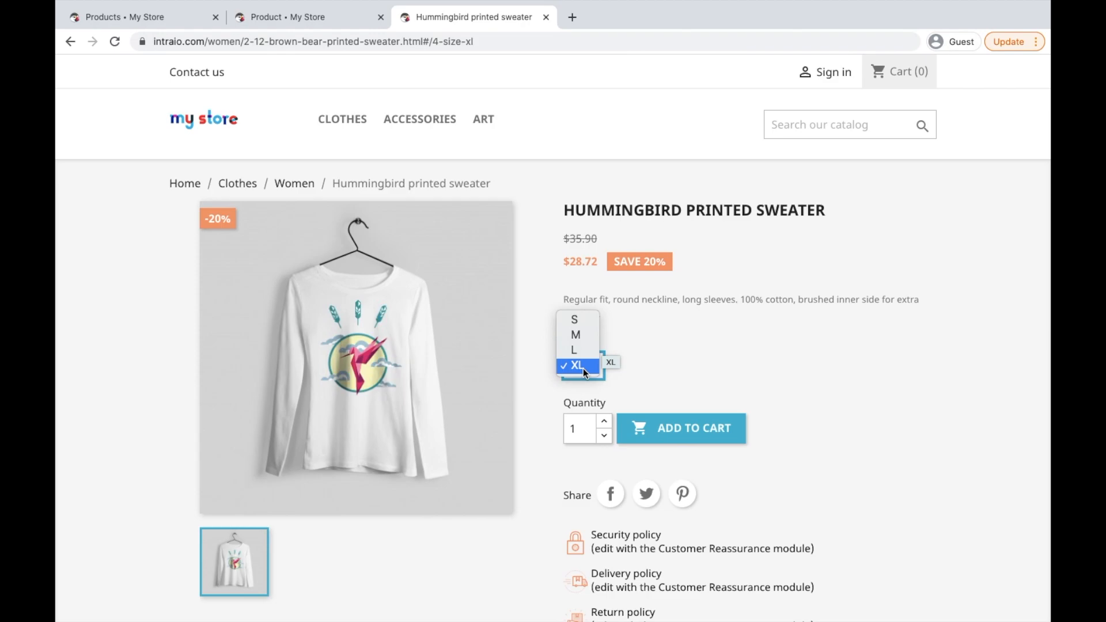
pyautogui.click(269, 20)
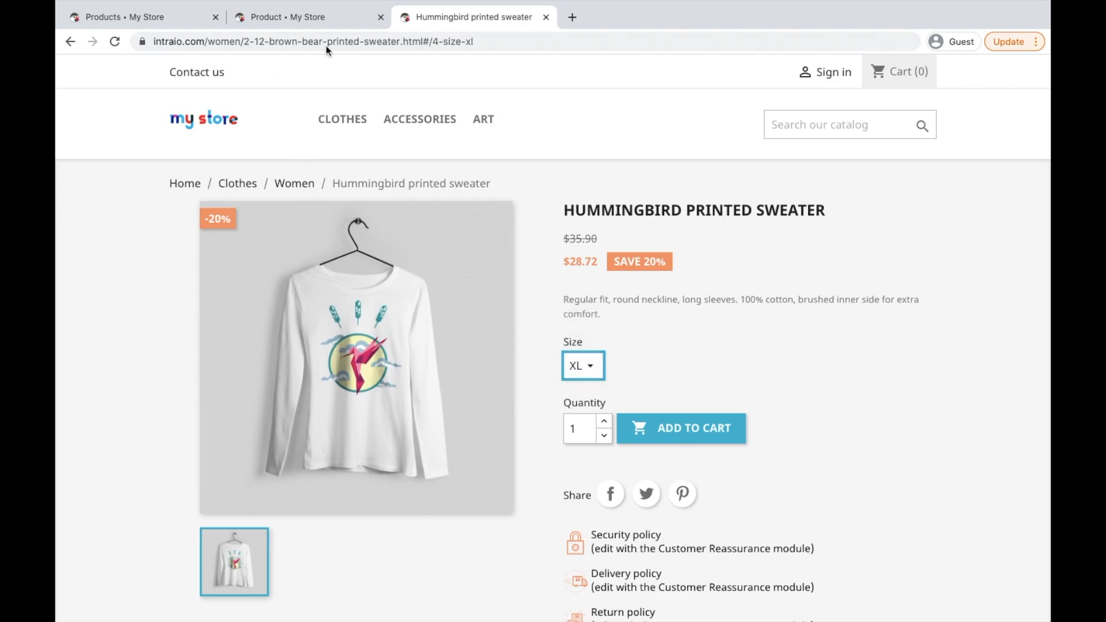
pyautogui.click(309, 18)
# Review the sweater's combinations list, reopen the Size - S details to check the price impact, and return to the product
pyautogui.press('BackSpace')
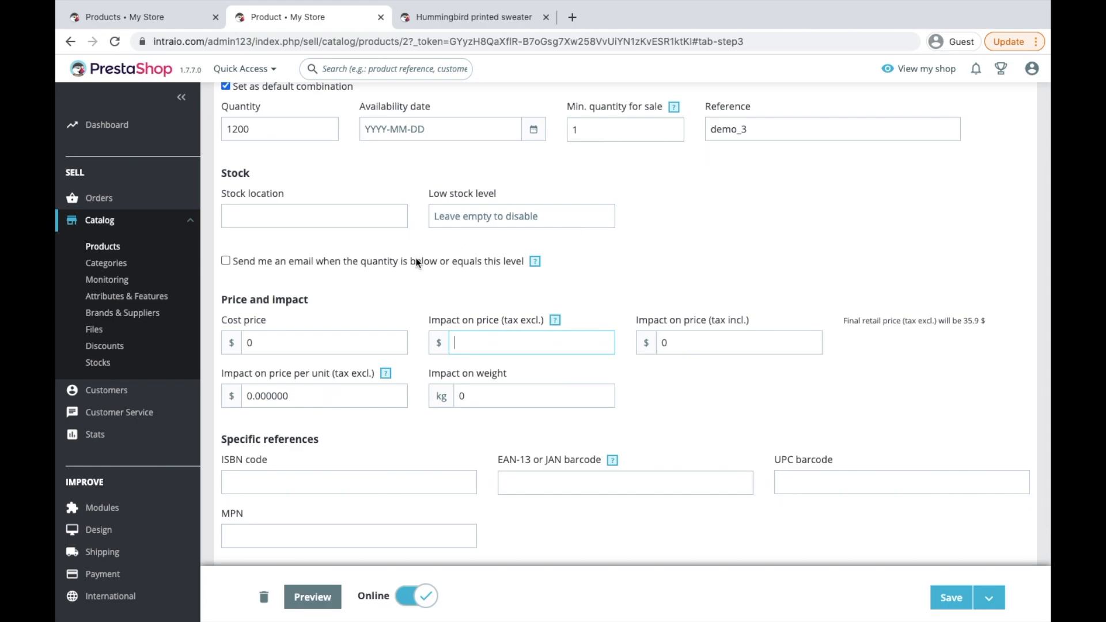
pyautogui.scroll(5, 314, 161)
pyautogui.click(281, 213)
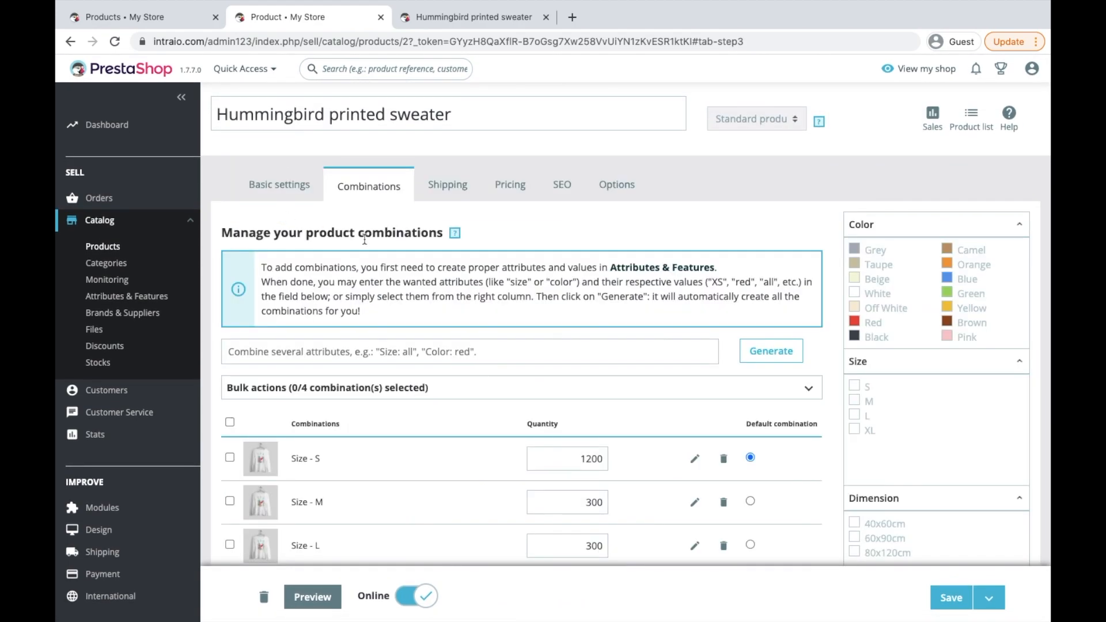
pyautogui.scroll(-3, 505, 407)
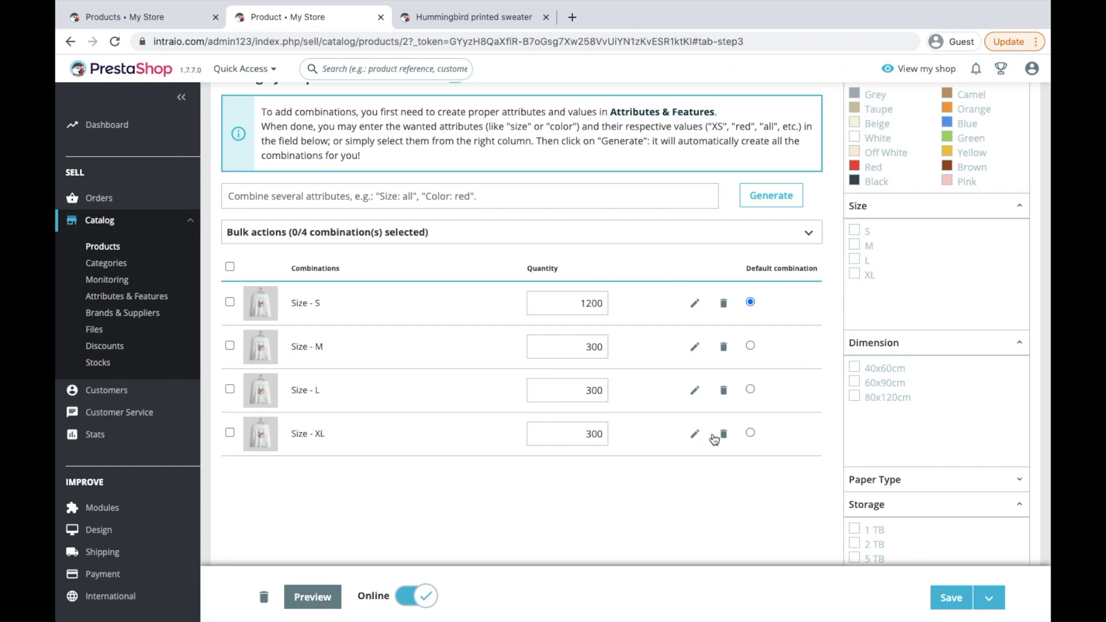
pyautogui.click(695, 305)
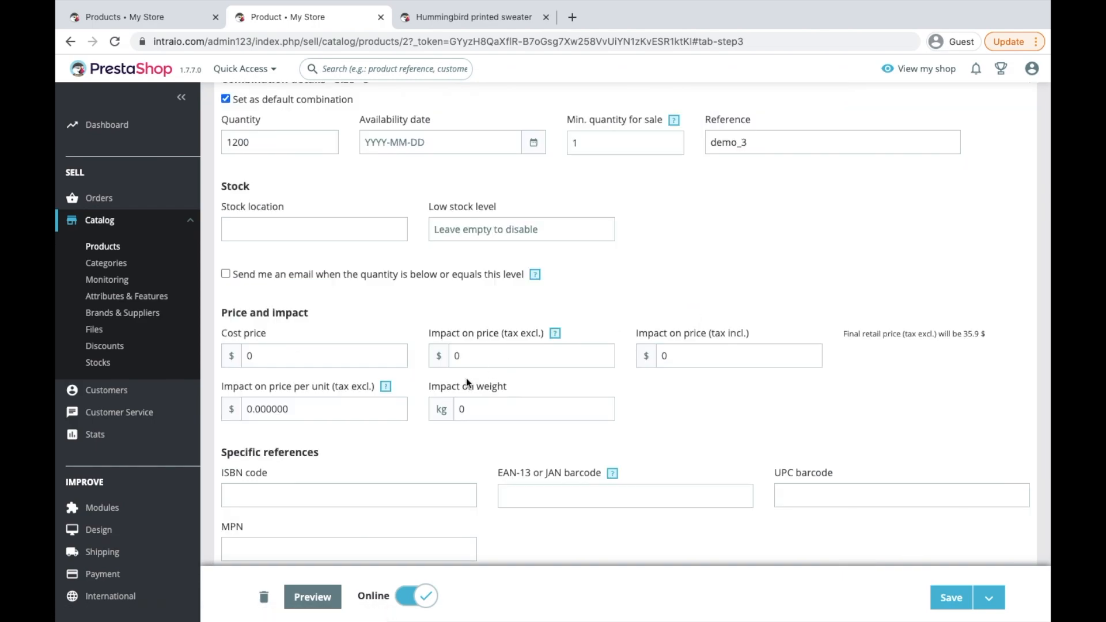
pyautogui.scroll(3, 508, 374)
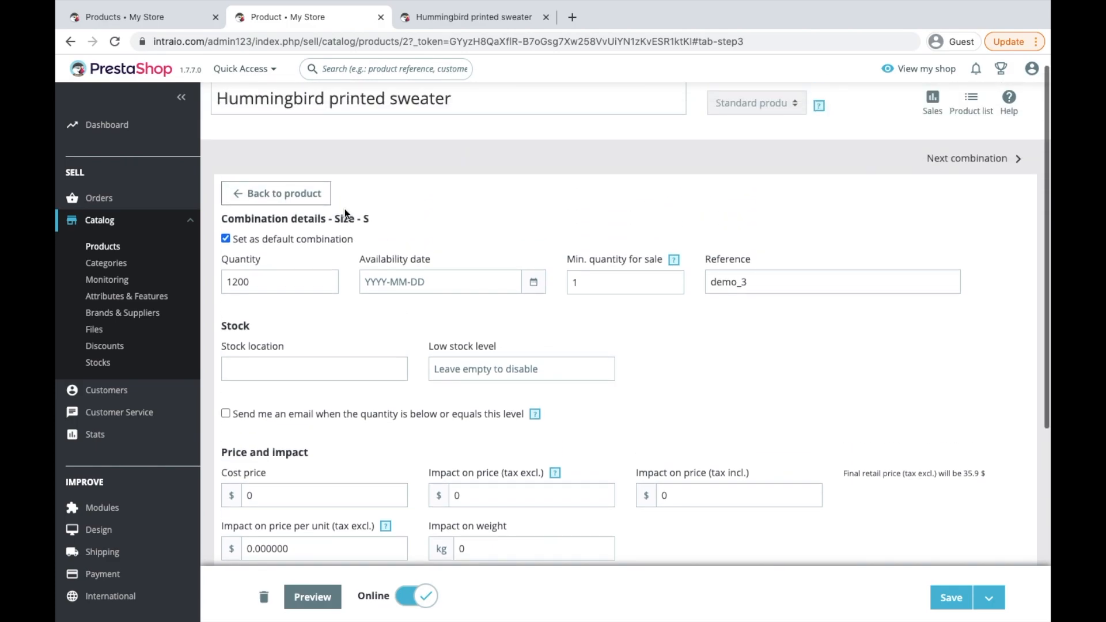
pyautogui.click(277, 198)
# Examine the sweater's tax-included price in the basic settings
pyautogui.click(272, 168)
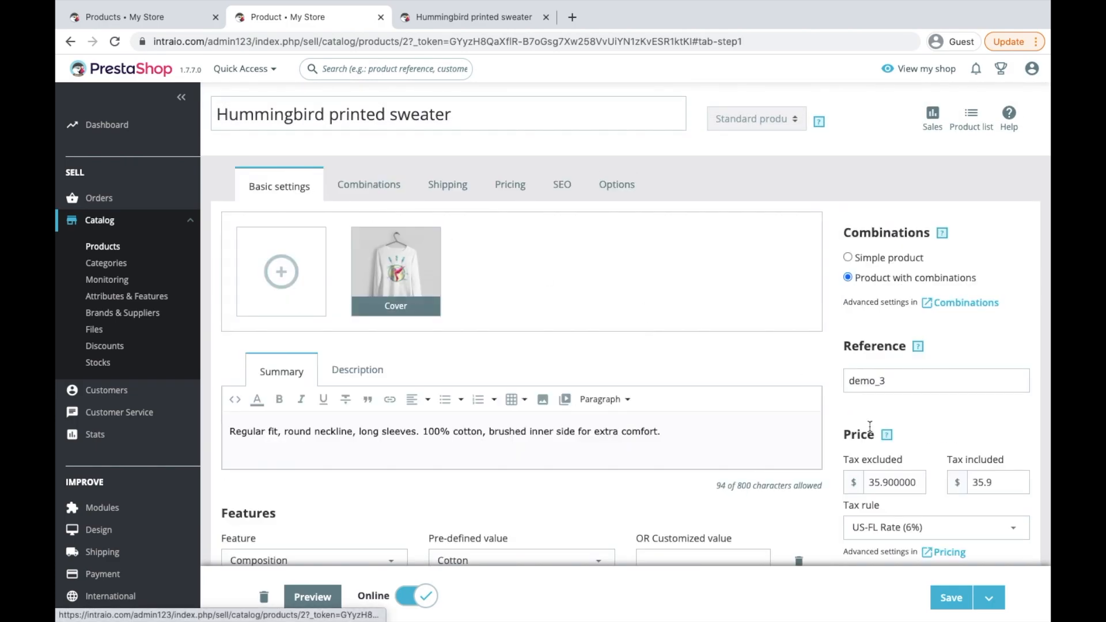
pyautogui.doubleClick(989, 487)
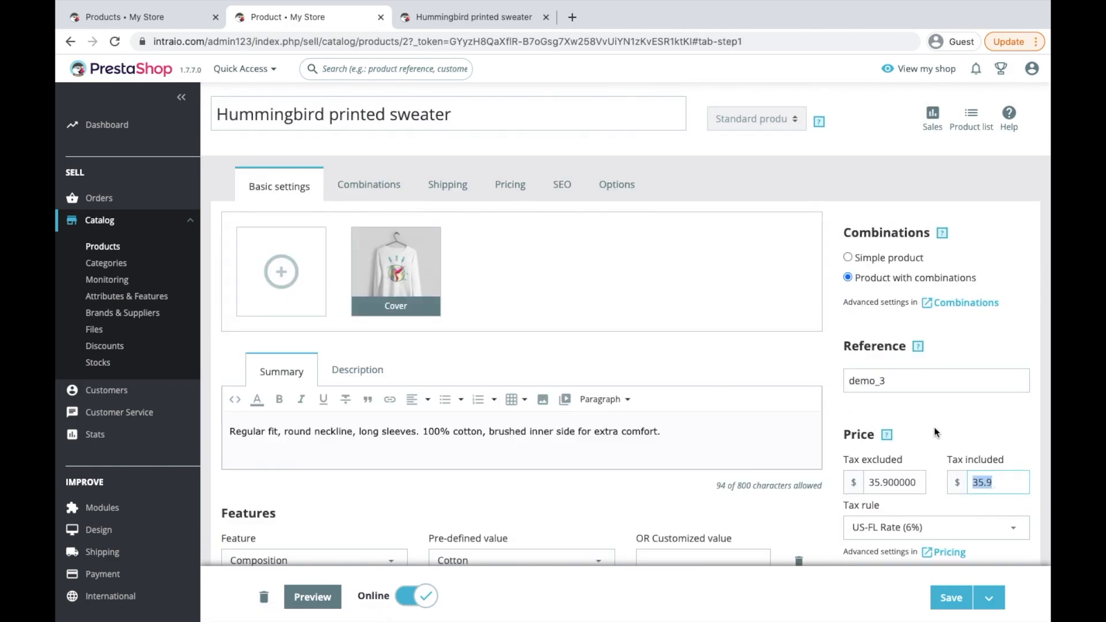
pyautogui.scroll(-2, 937, 434)
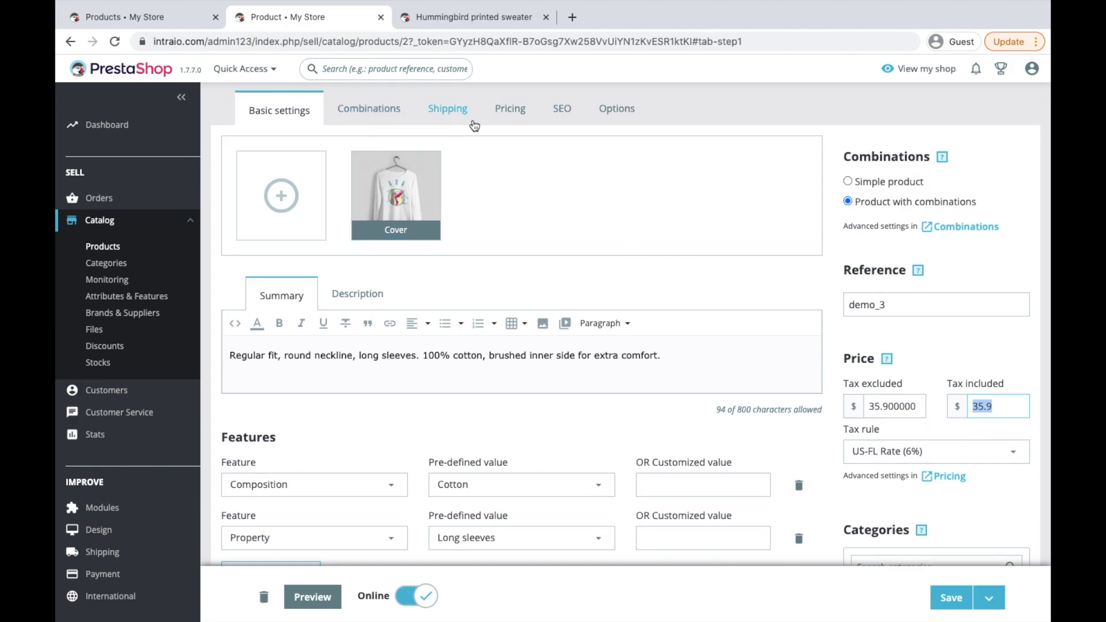
# Delete the sweater's -20 % specific price that applies to all combinations
pyautogui.click(510, 109)
pyautogui.scroll(-5, 495, 305)
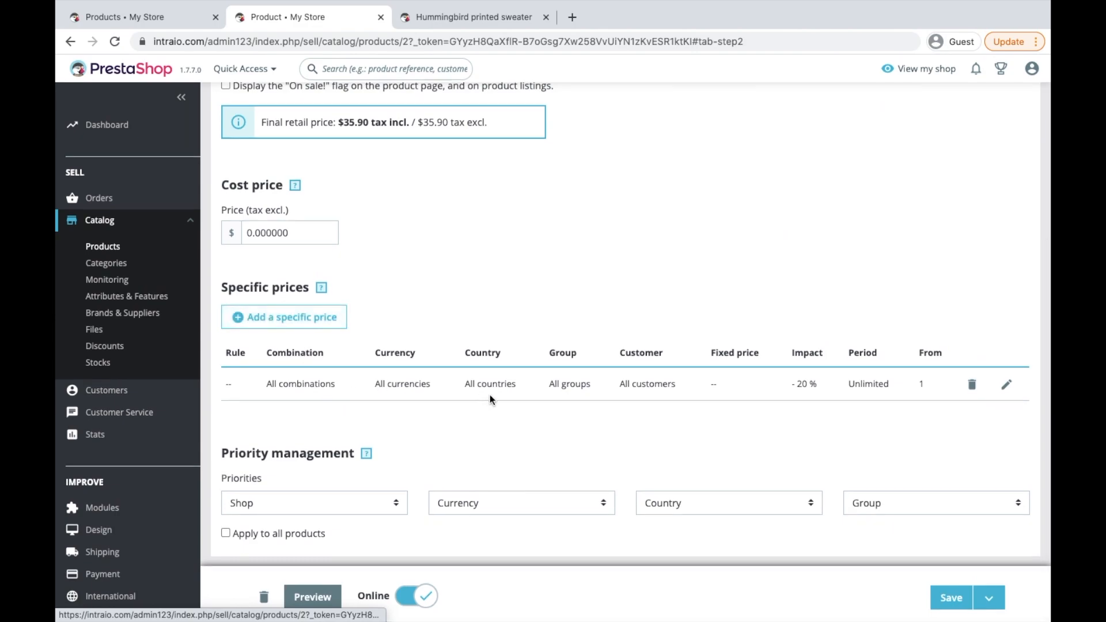
pyautogui.click(973, 384)
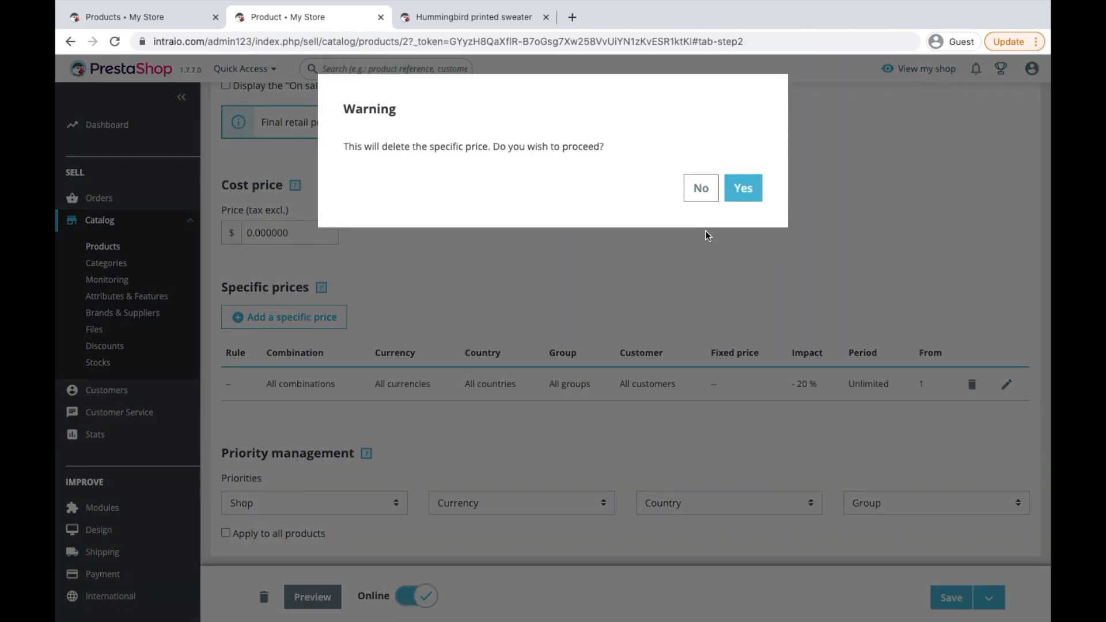
pyautogui.click(741, 185)
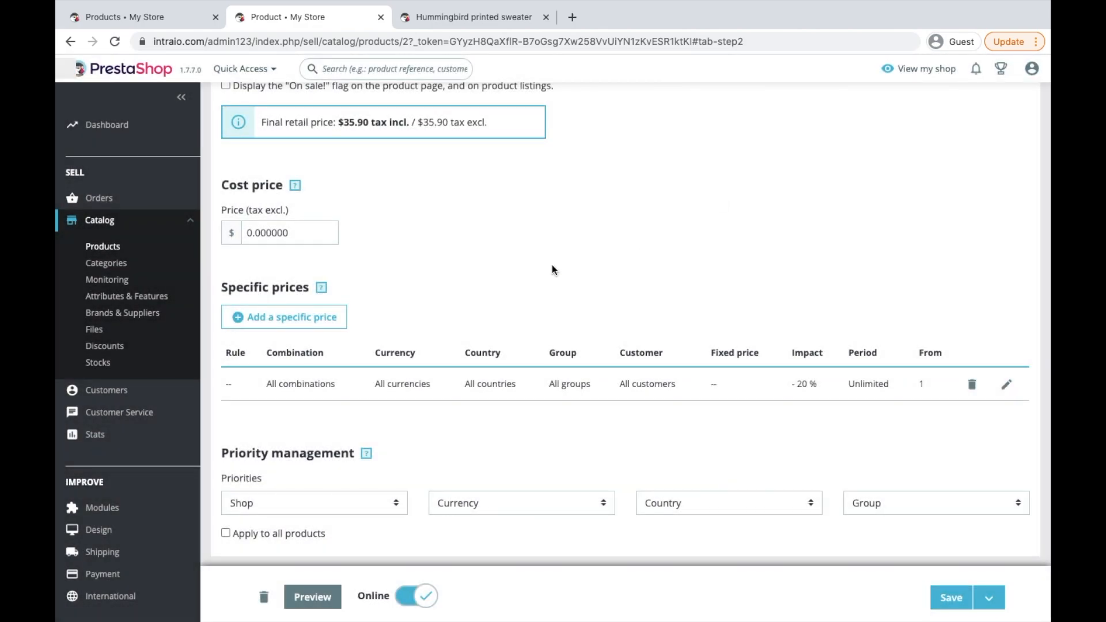
pyautogui.scroll(5, 445, 286)
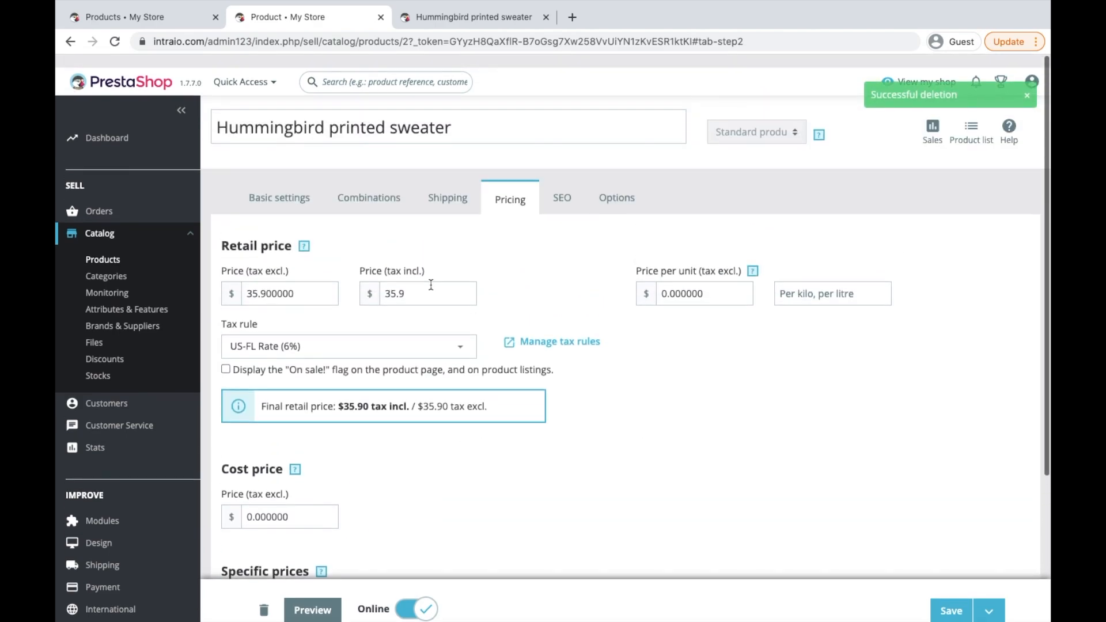
# Set the sweater's tax-included price to 100 in the basic settings
pyautogui.click(310, 186)
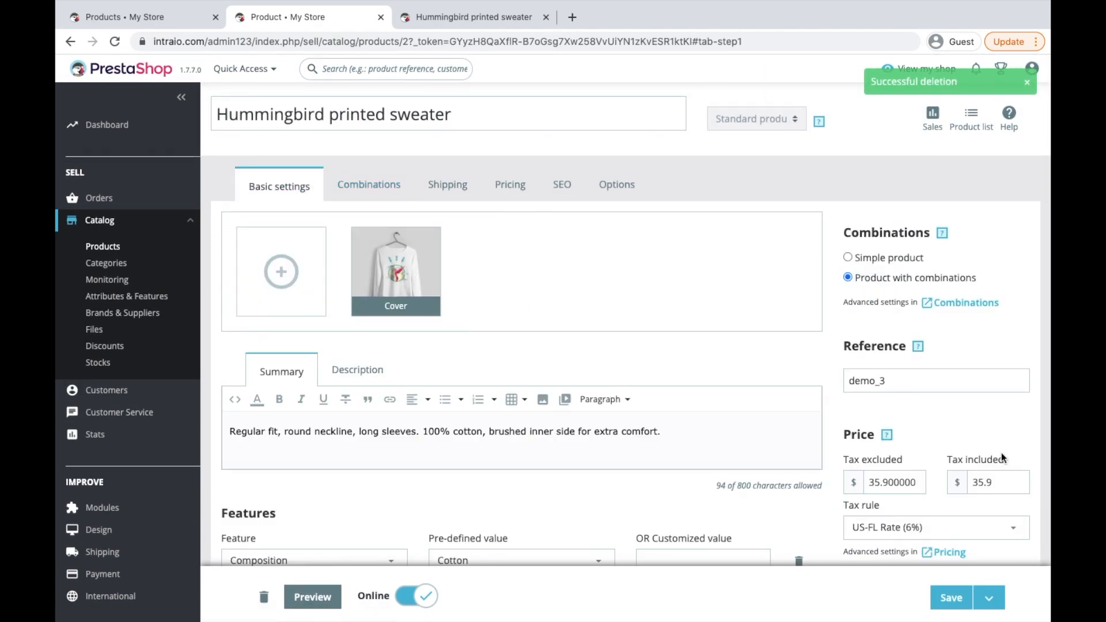
pyautogui.doubleClick(1007, 484)
pyautogui.write('100')
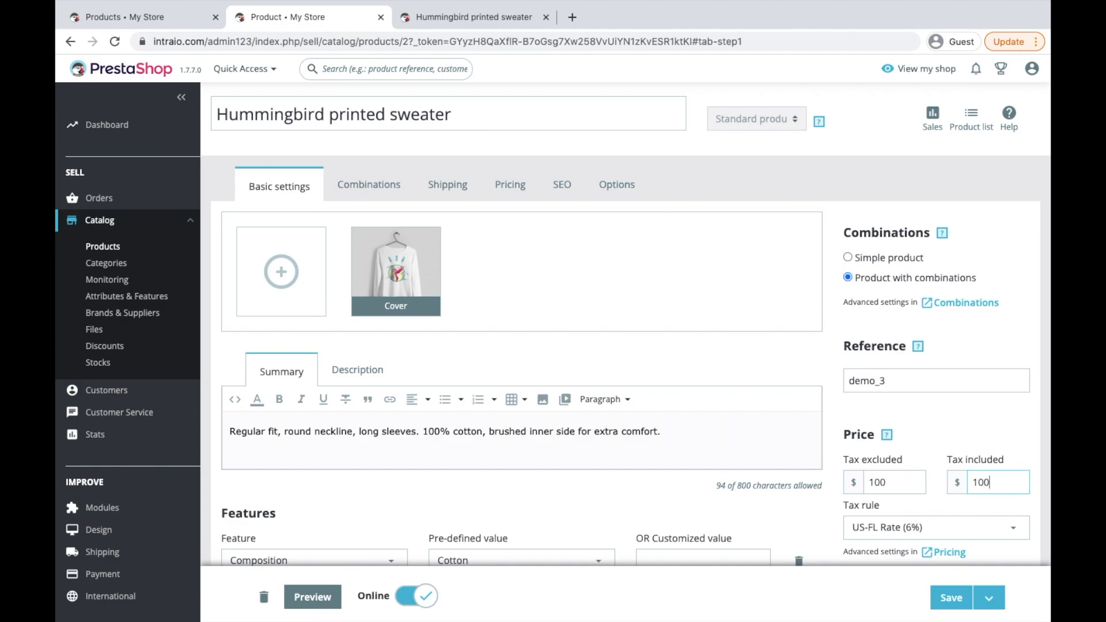
# Set the Size - M combination's tax-excluded impact on price to 20 and save the product
pyautogui.click(386, 179)
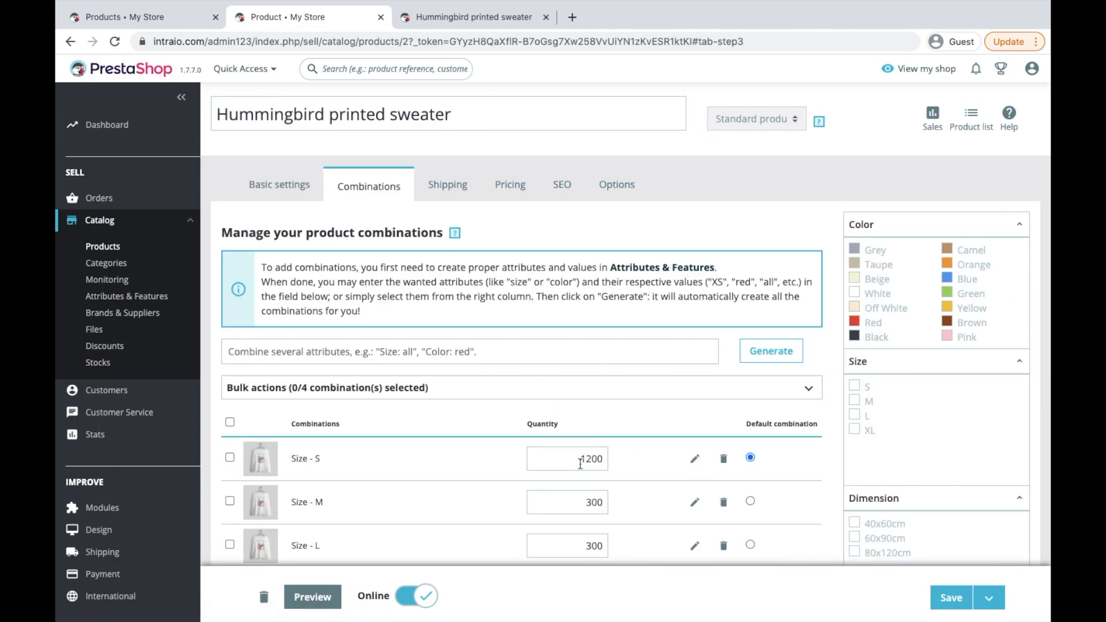
pyautogui.scroll(-2, 594, 458)
pyautogui.click(695, 402)
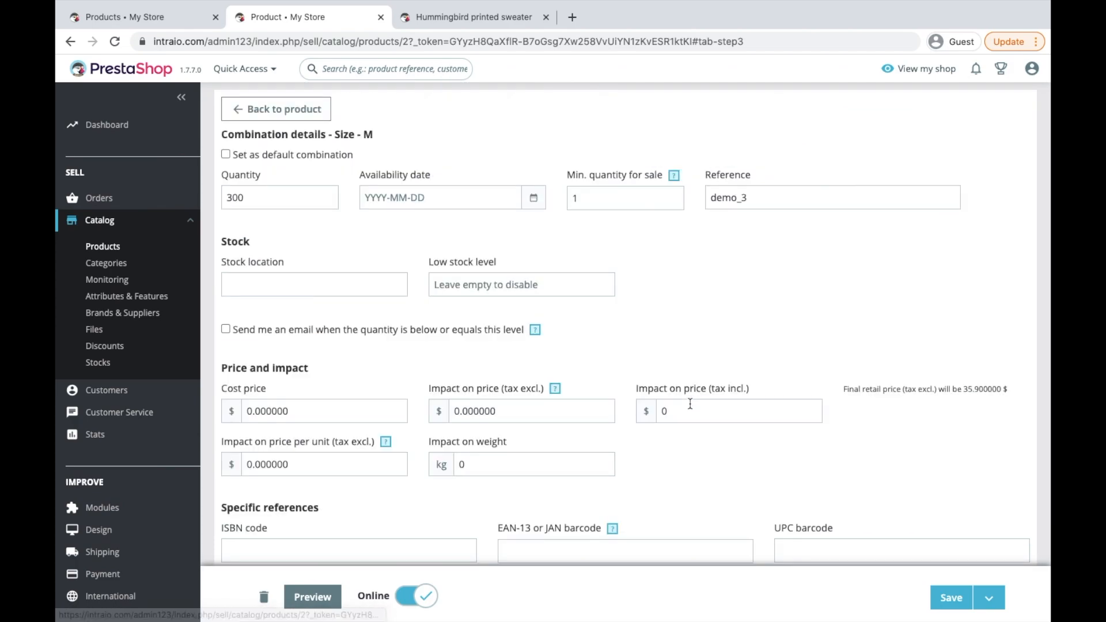
pyautogui.doubleClick(514, 415)
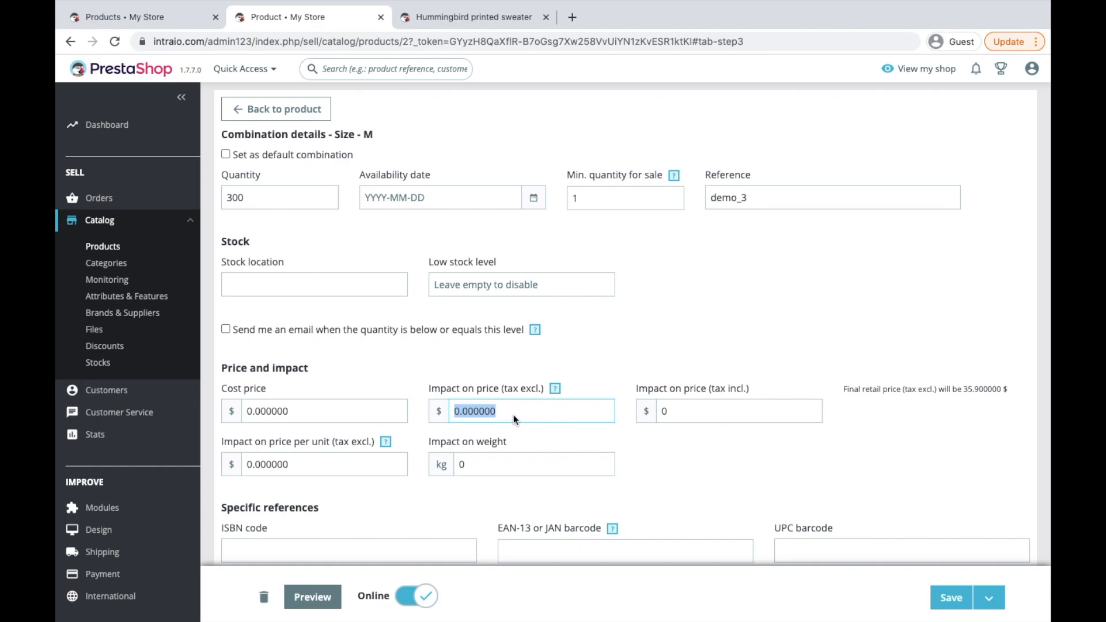
pyautogui.write('20')
pyautogui.click(978, 602)
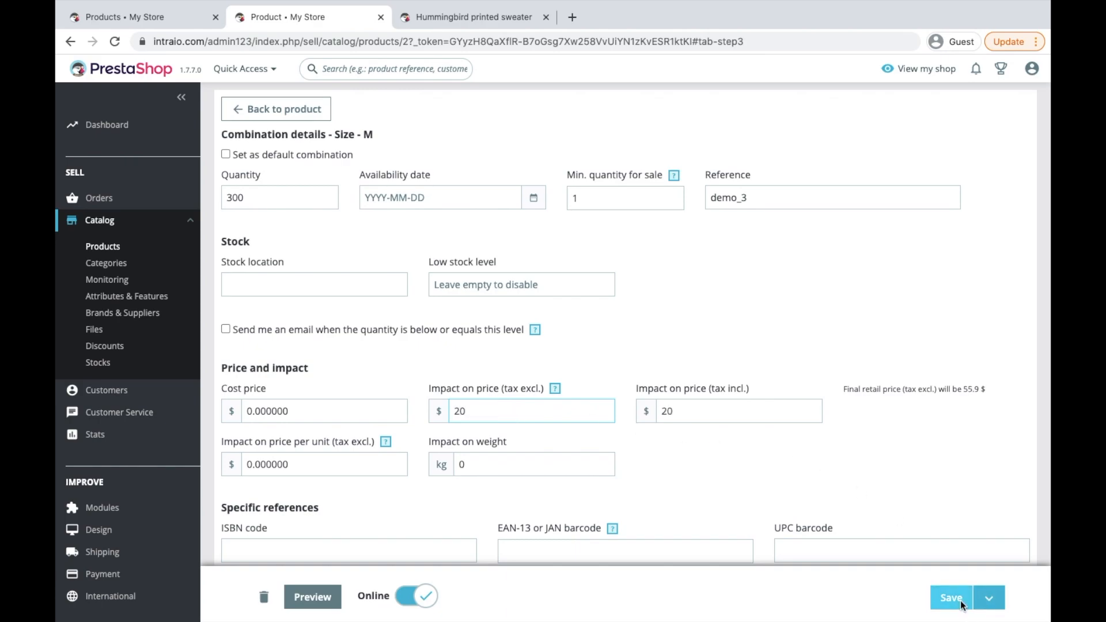
# Reload the sweater's storefront page and compare the prices shown for sizes S and M
pyautogui.click(480, 23)
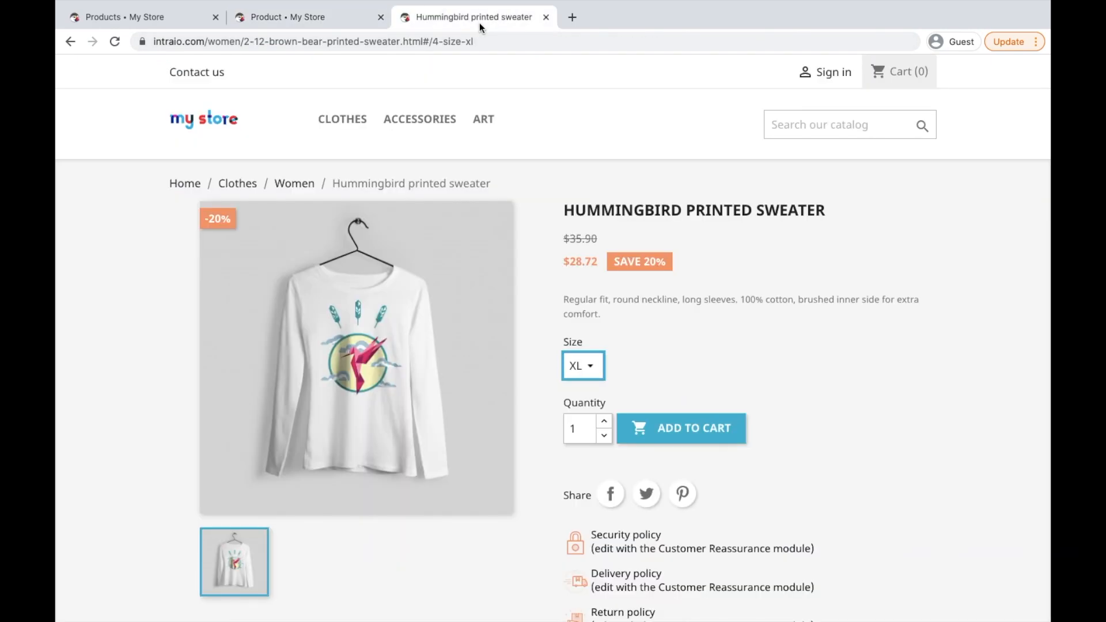
pyautogui.press('super+r')
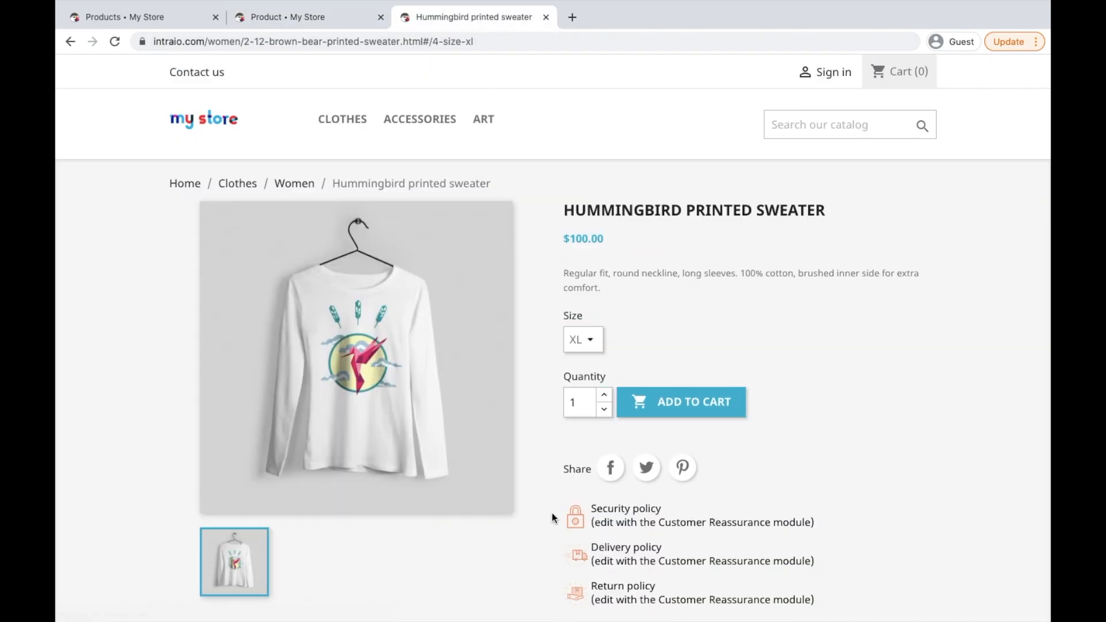
pyautogui.click(593, 345)
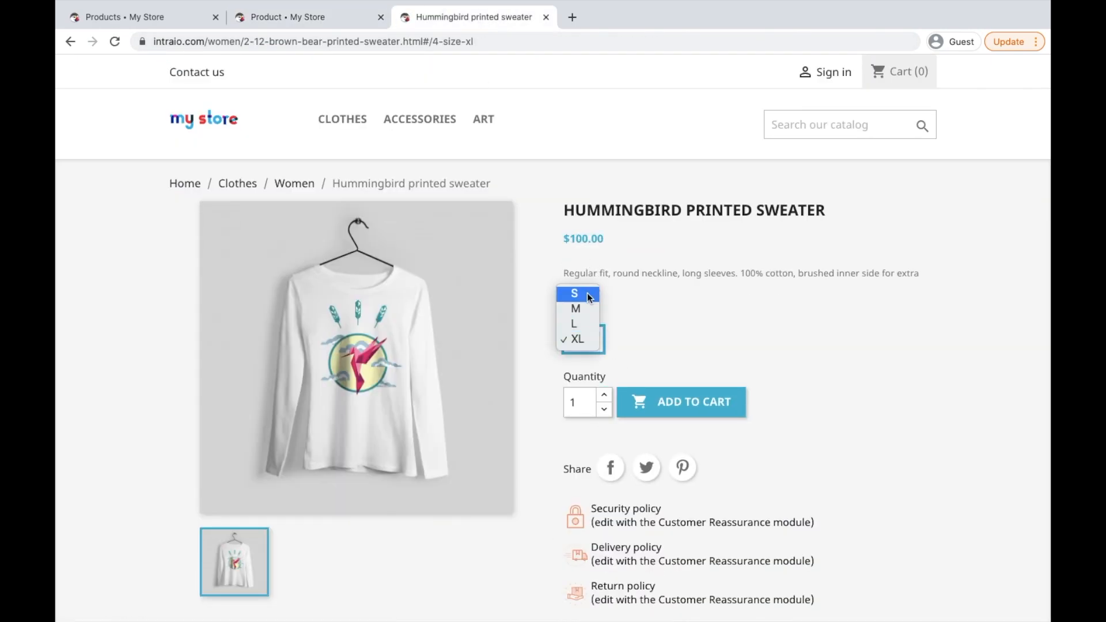
pyautogui.click(582, 292)
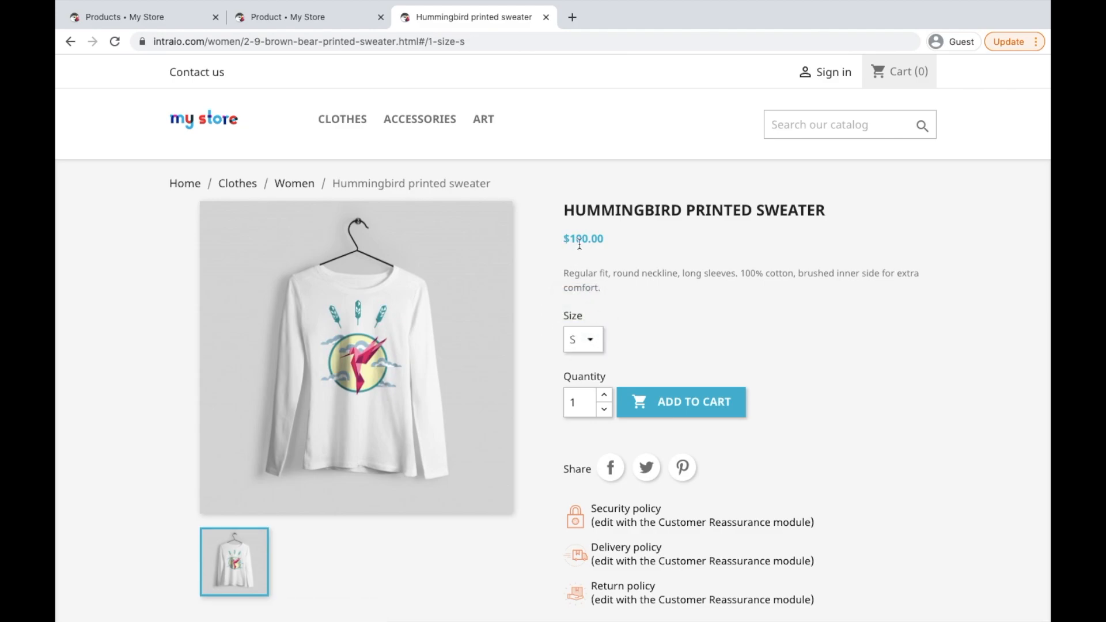
pyautogui.scroll(5, 573, 241)
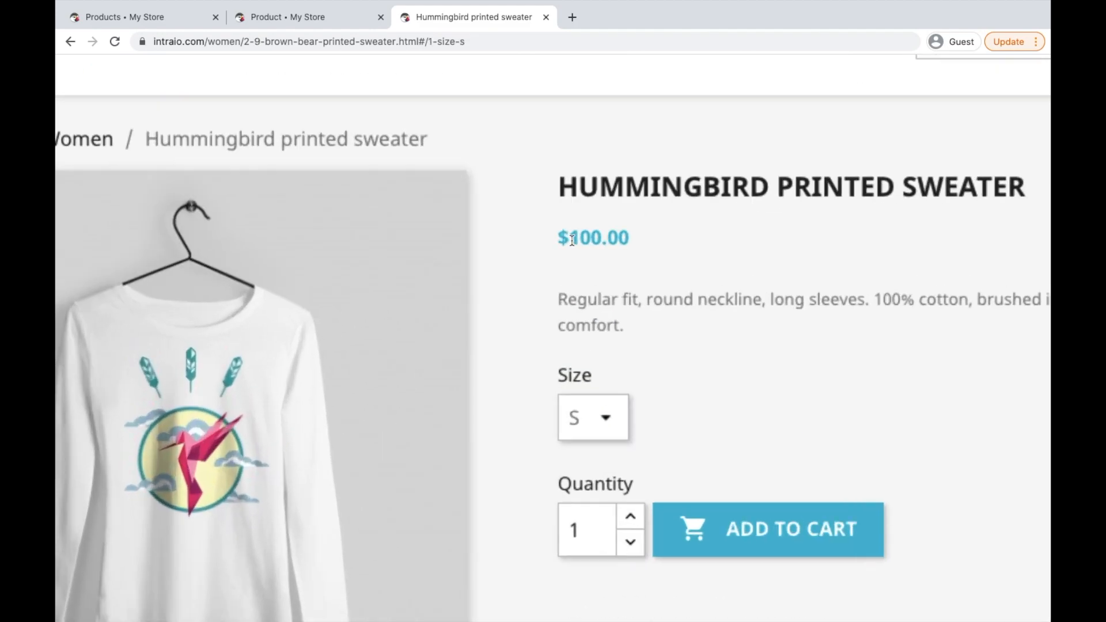
pyautogui.click(617, 468)
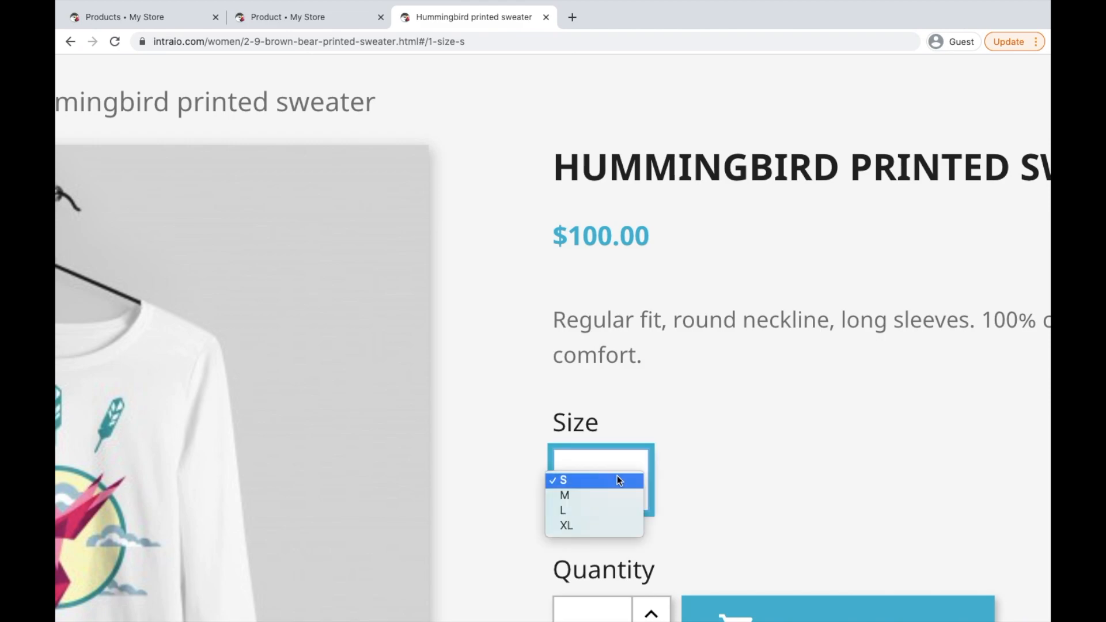
pyautogui.click(603, 492)
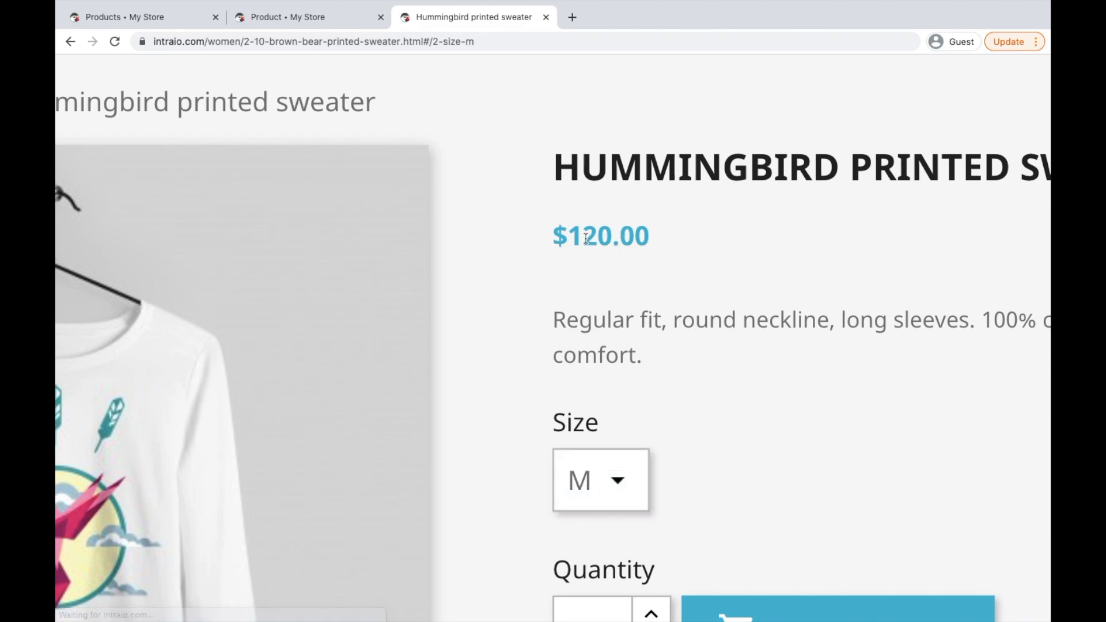
pyautogui.moveTo(568, 236); pyautogui.dragTo(627, 238)
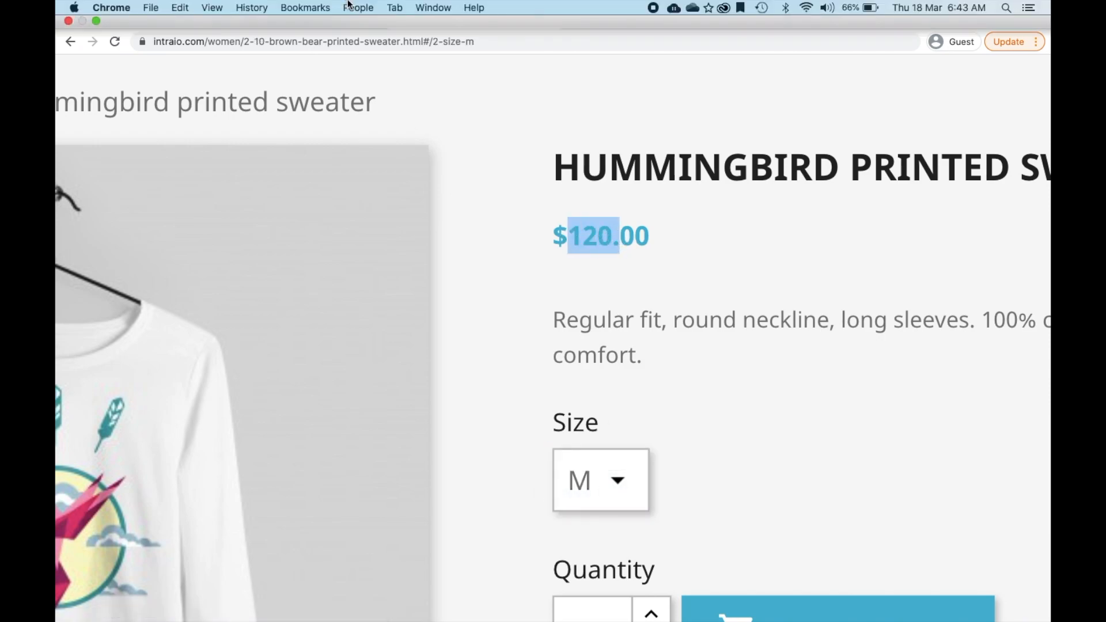
pyautogui.click(584, 486)
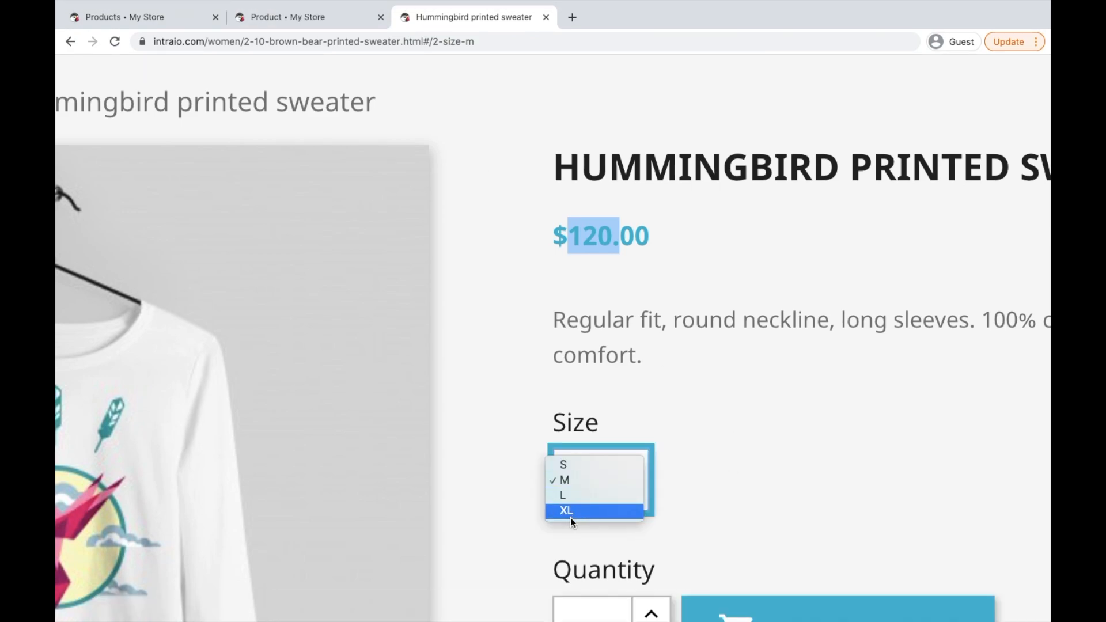
pyautogui.click(279, 13)
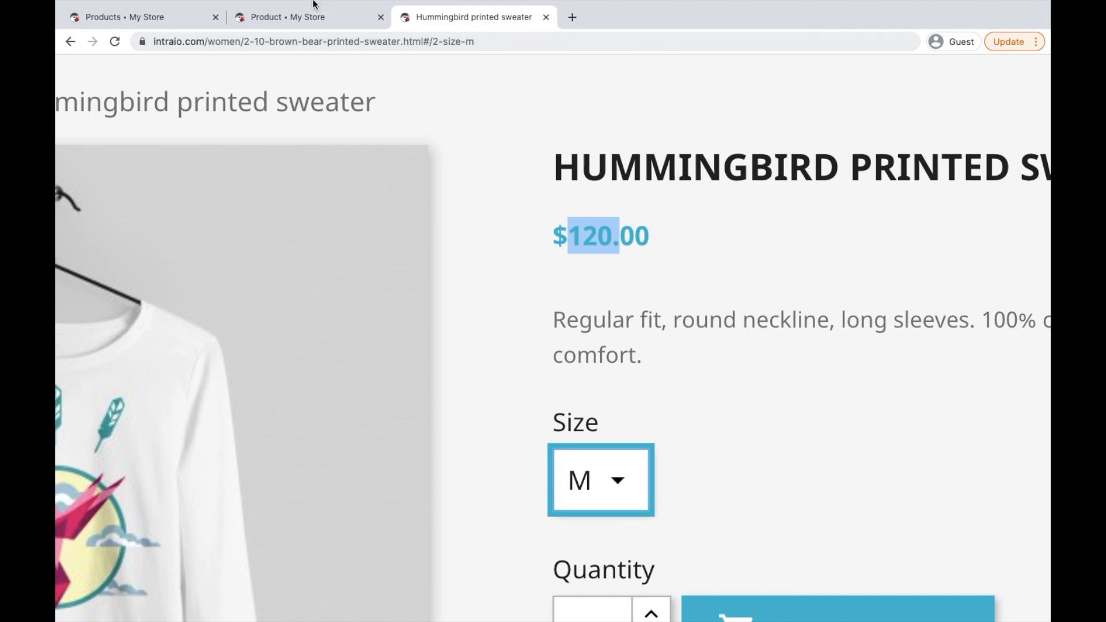
# Set the Size - XL combination's tax-excluded impact on price to 60 in the back office and save
pyautogui.click(308, 17)
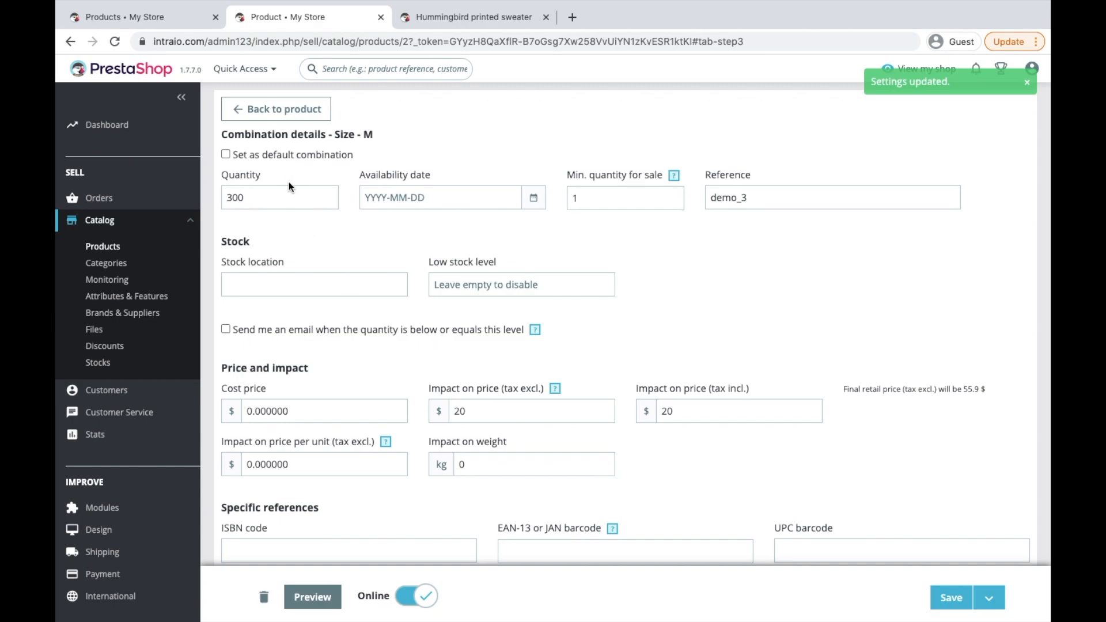
pyautogui.click(271, 114)
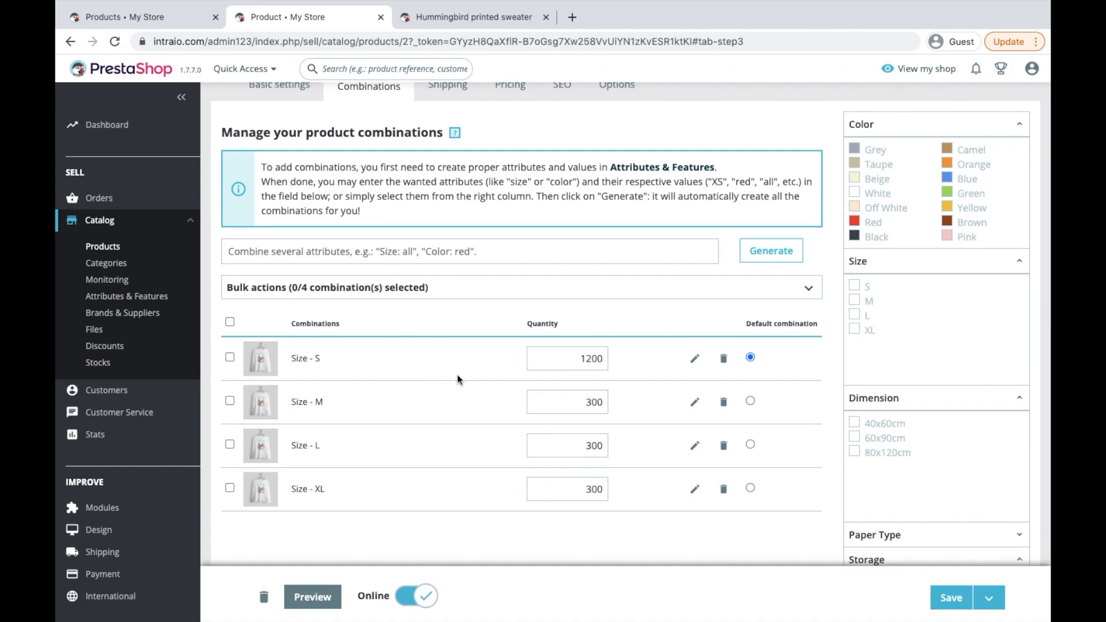
pyautogui.click(696, 491)
pyautogui.doubleClick(502, 417)
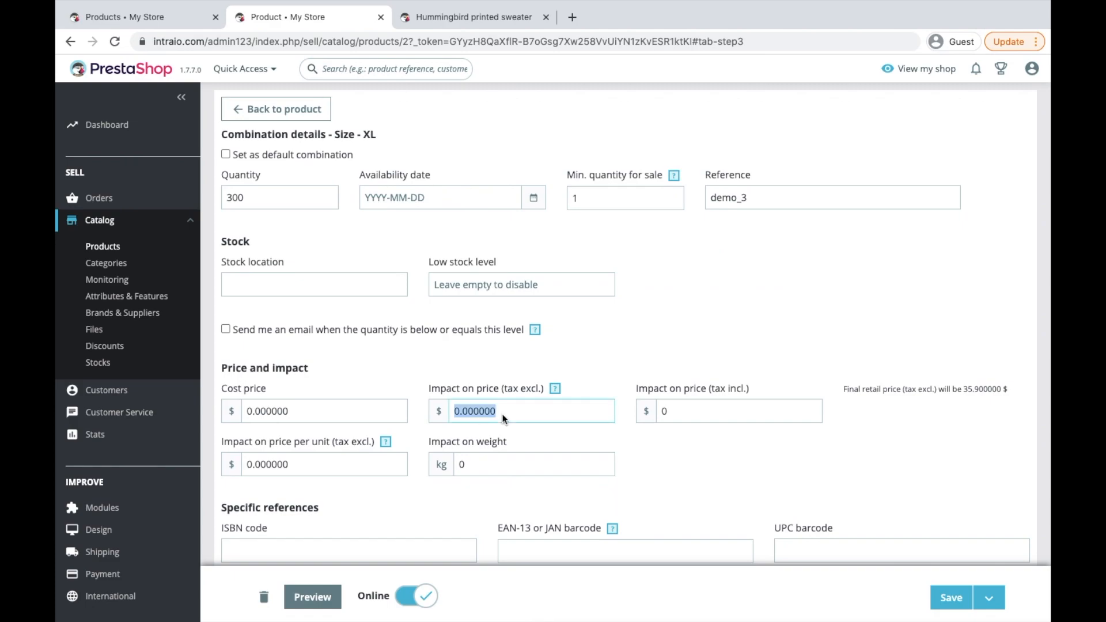
pyautogui.write('60')
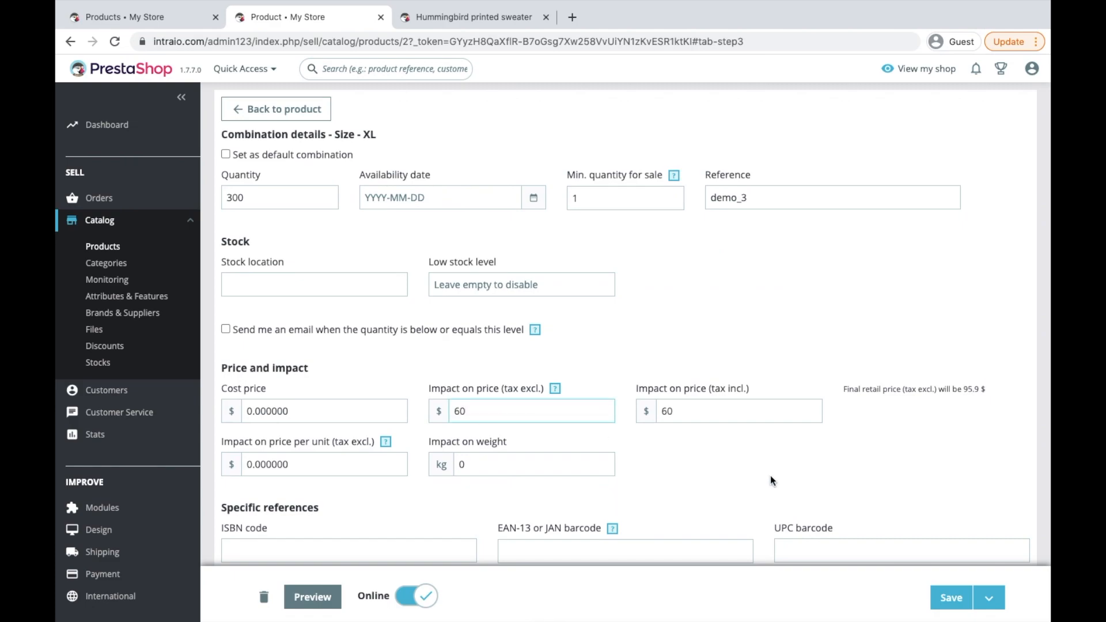
pyautogui.click(951, 597)
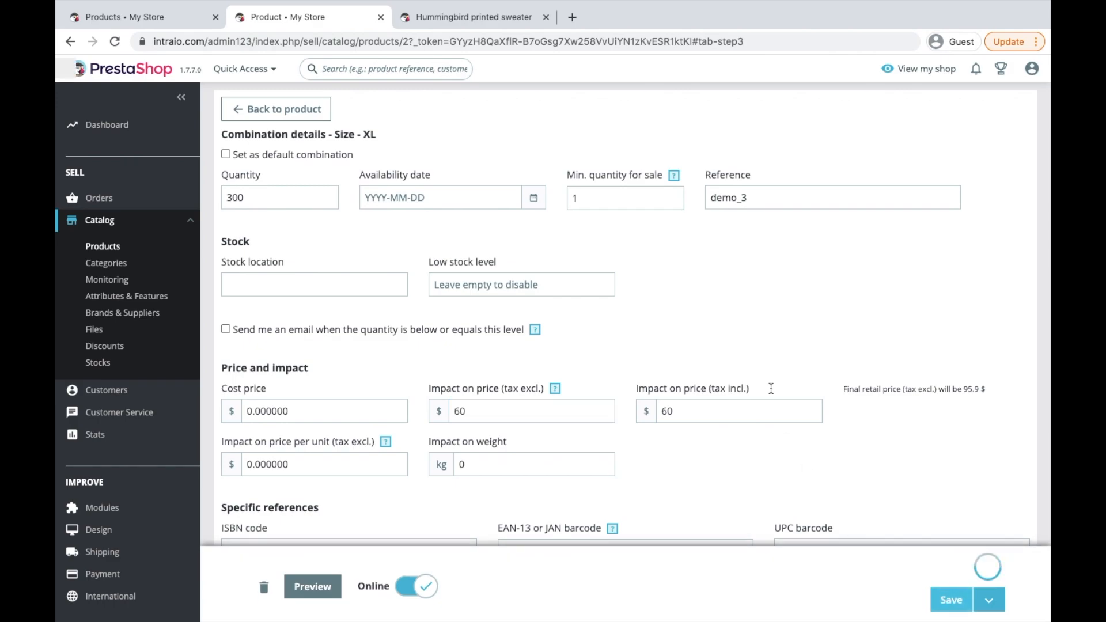
# Refresh the sweater's storefront page and check the price for size XL
pyautogui.click(458, 19)
pyautogui.hotkey('ctrl', 'r')
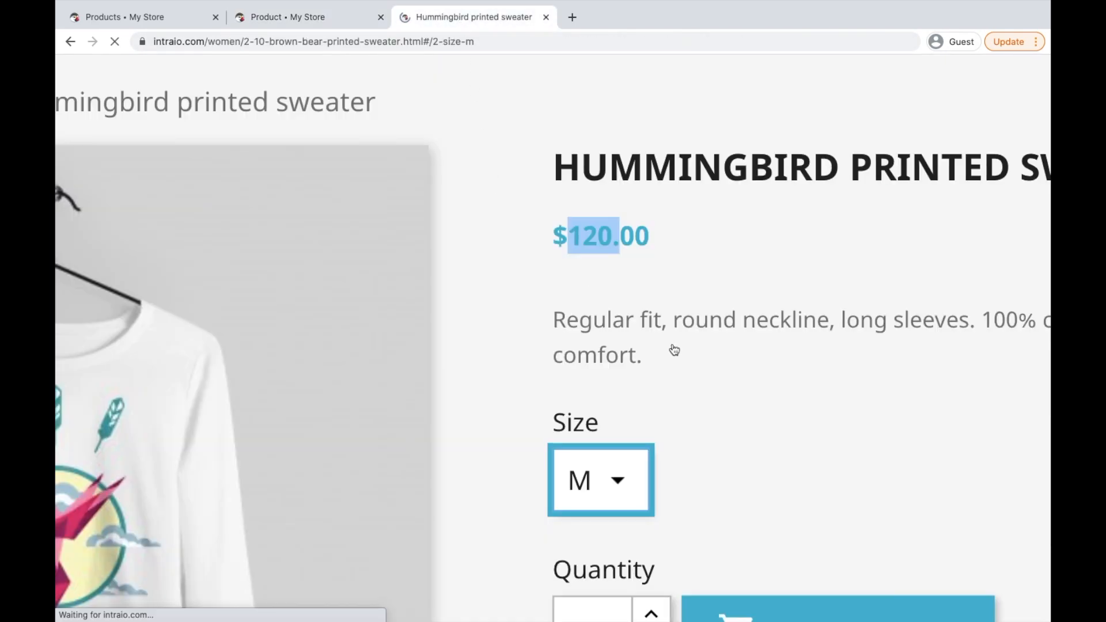
pyautogui.click(622, 492)
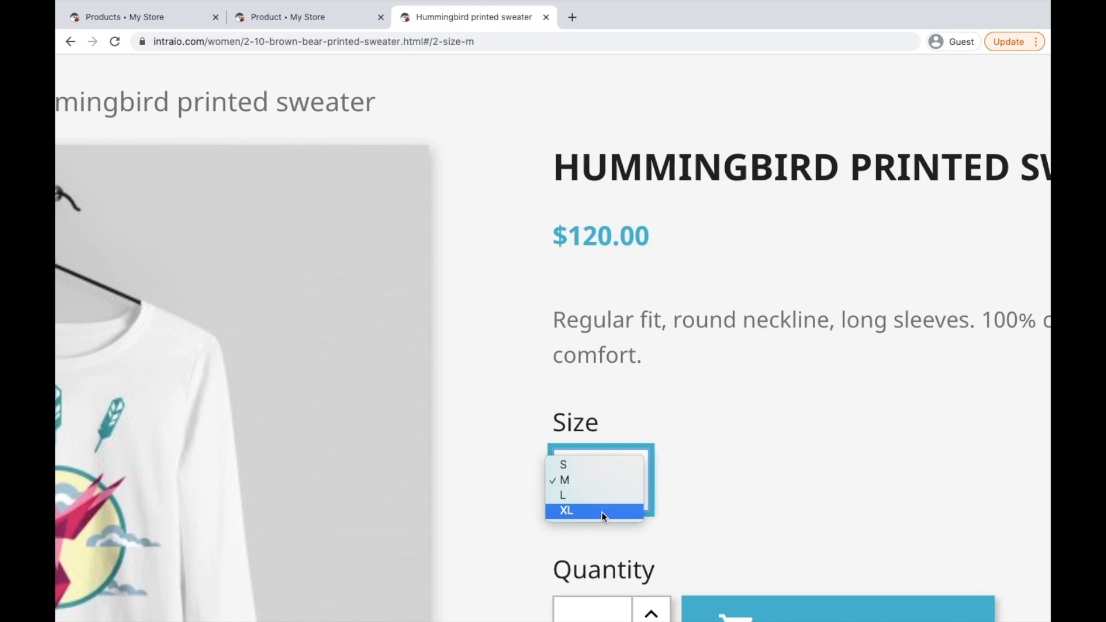
pyautogui.click(601, 512)
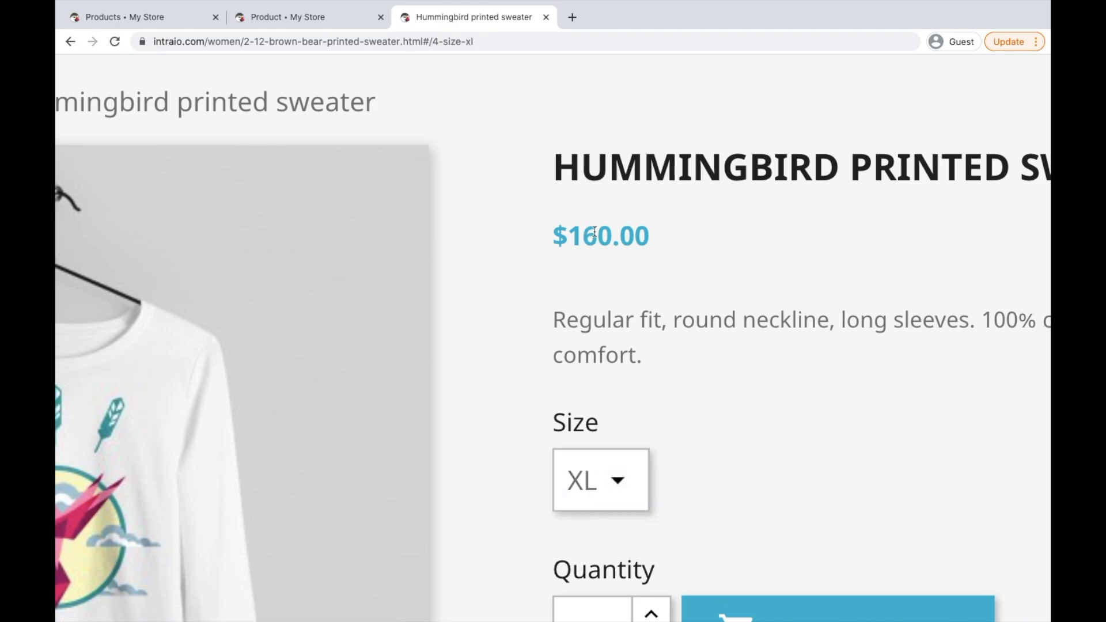
pyautogui.scroll(-3, 510, 450)
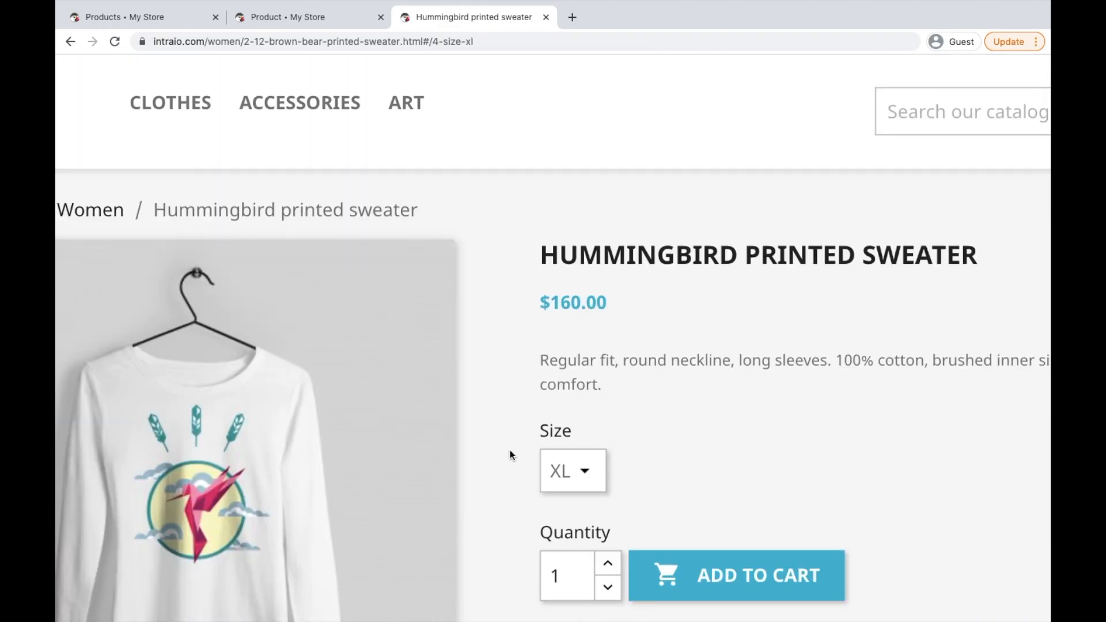
pyautogui.scroll(-2, 510, 450)
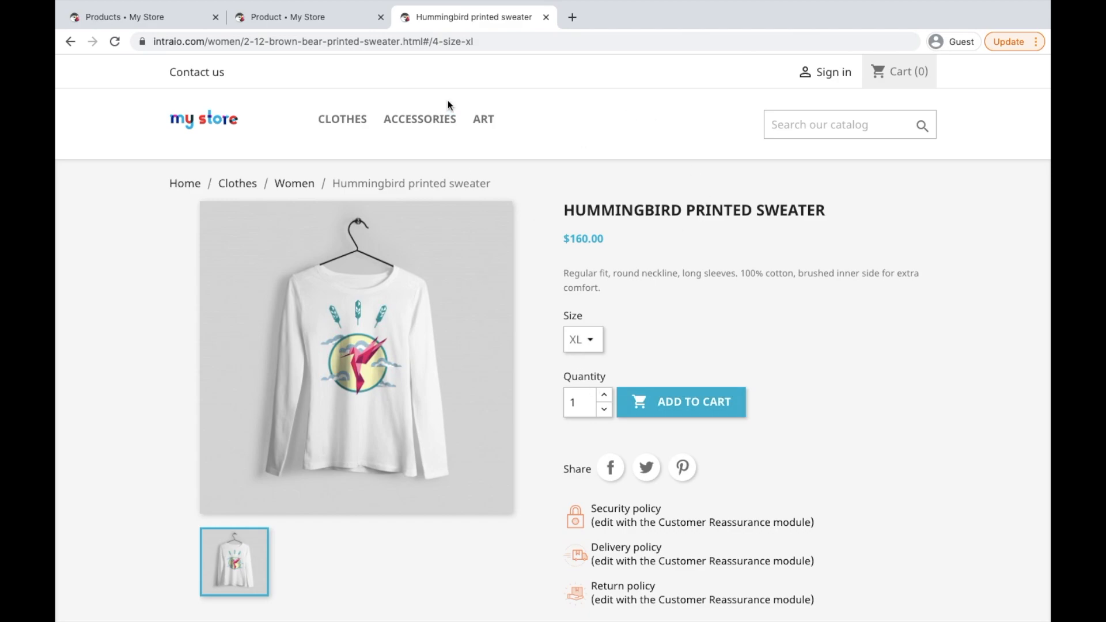
# Compare the Size - XL price impact in the back office with the price and size options in the storefront
pyautogui.click(319, 27)
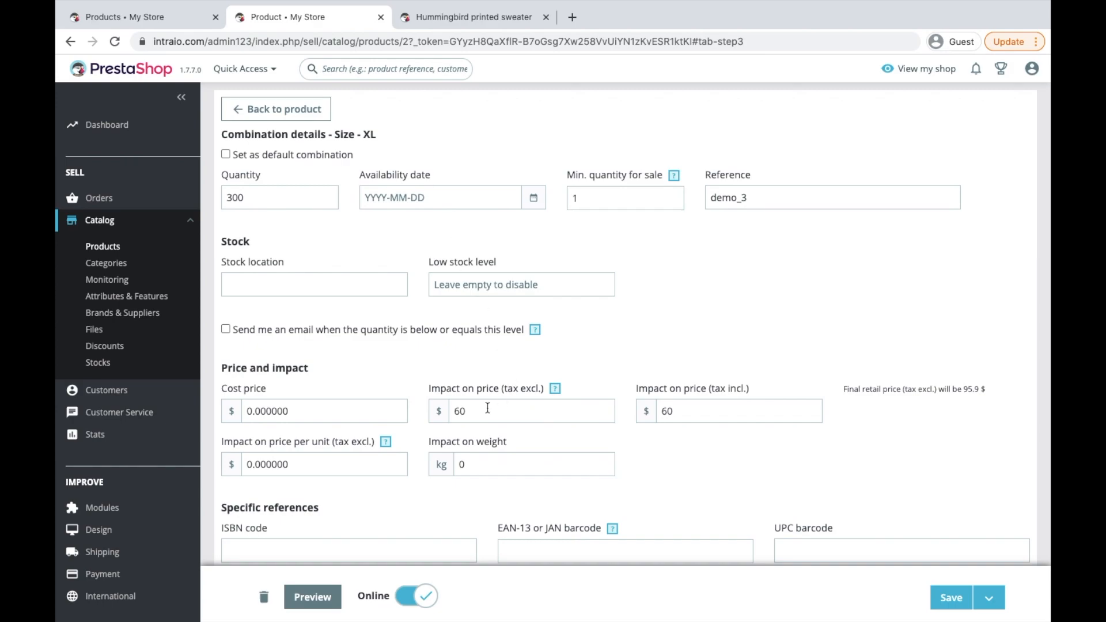
pyautogui.click(486, 26)
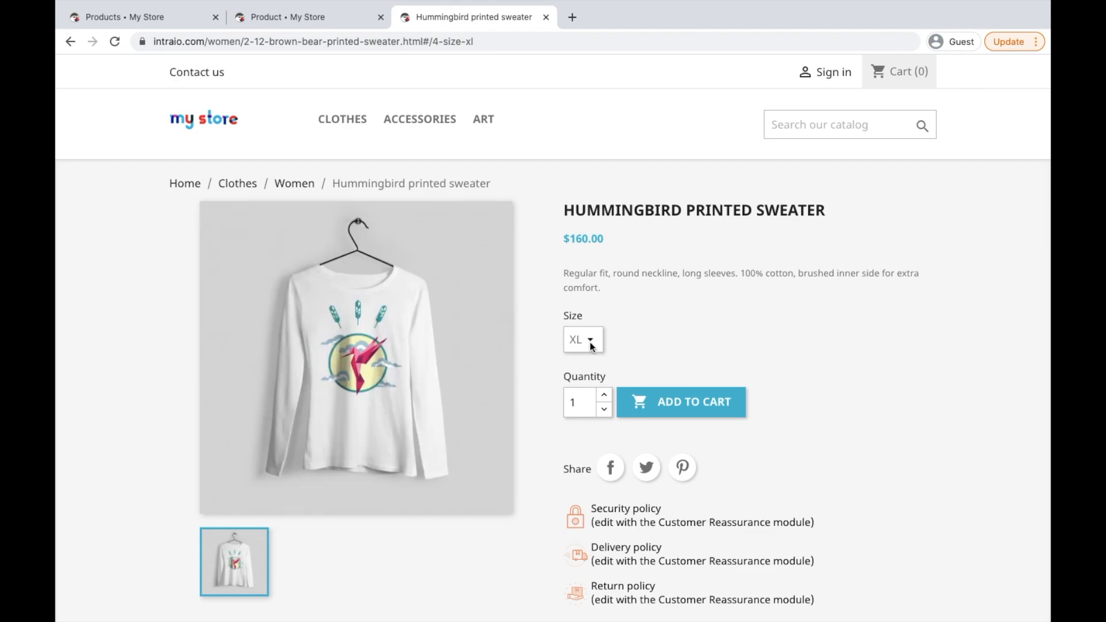
pyautogui.click(590, 341)
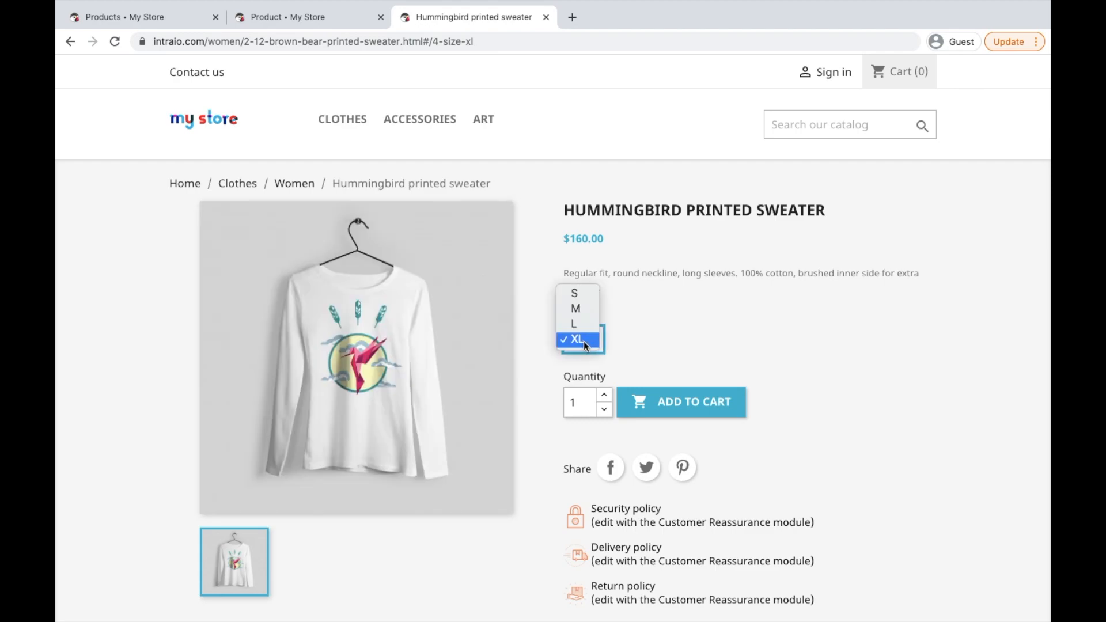
pyautogui.click(602, 247)
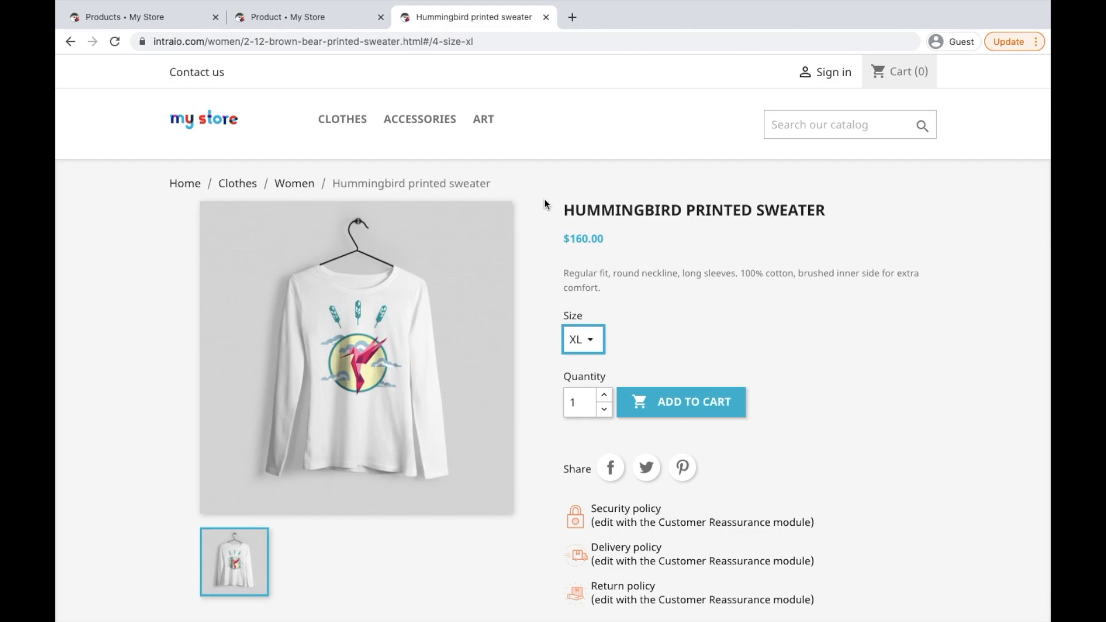
# Change the Size - XL combination's tax-excluded impact on price to -60 and save the product
pyautogui.click(317, 19)
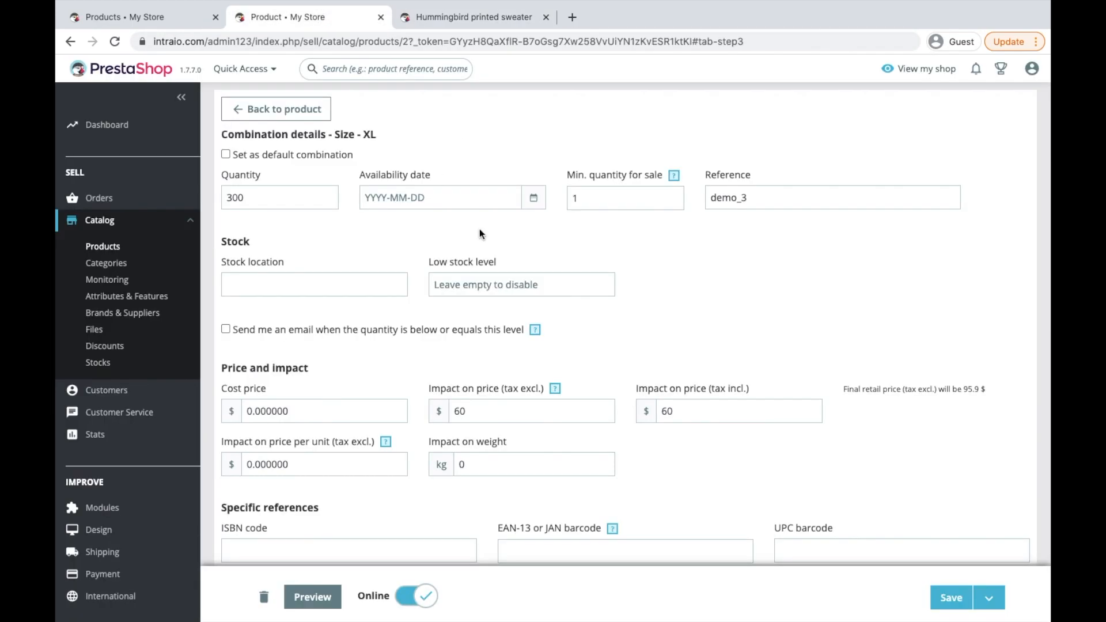
pyautogui.click(458, 411)
pyautogui.write('-')
pyautogui.click(949, 597)
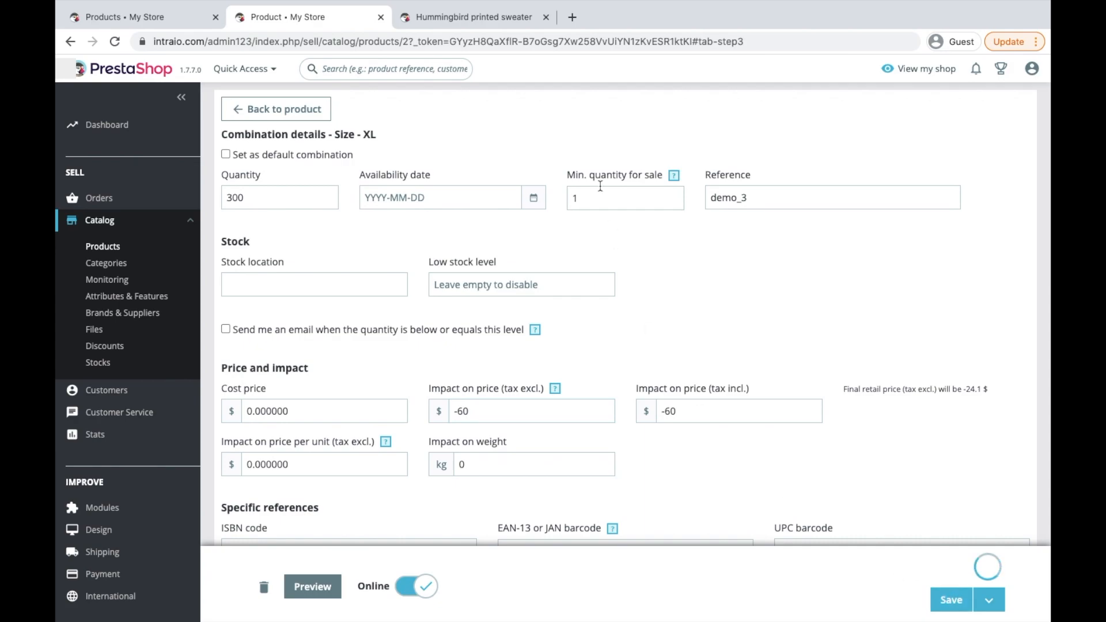
# Reload the storefront page, compare the prices of sizes XL and S, and return to the Size - XL combination details
pyautogui.click(473, 17)
pyautogui.press('F5')
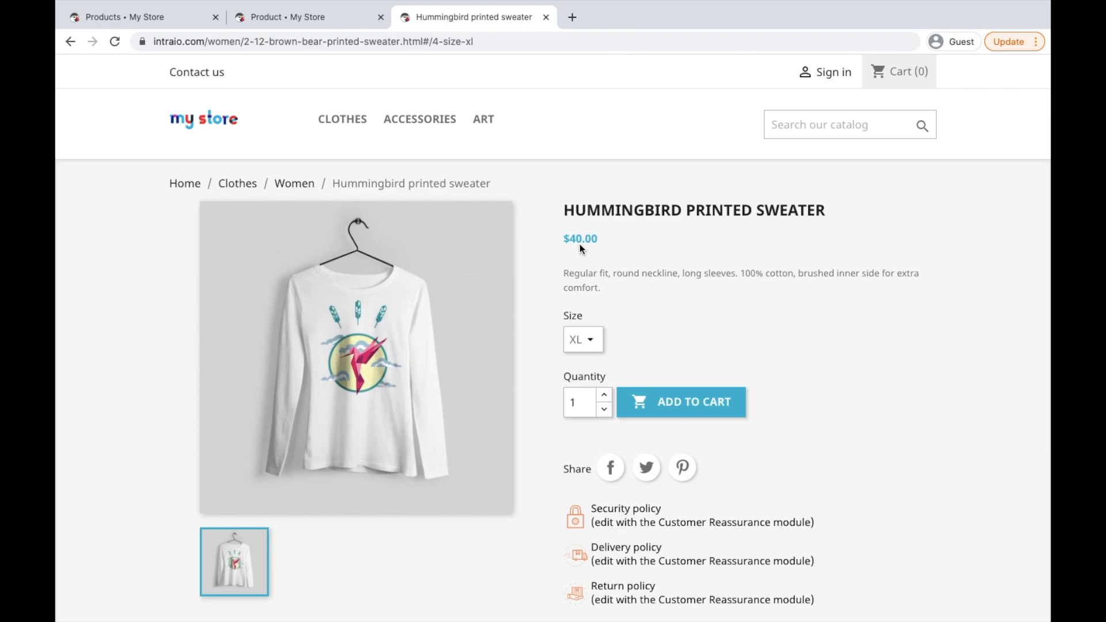
pyautogui.click(582, 342)
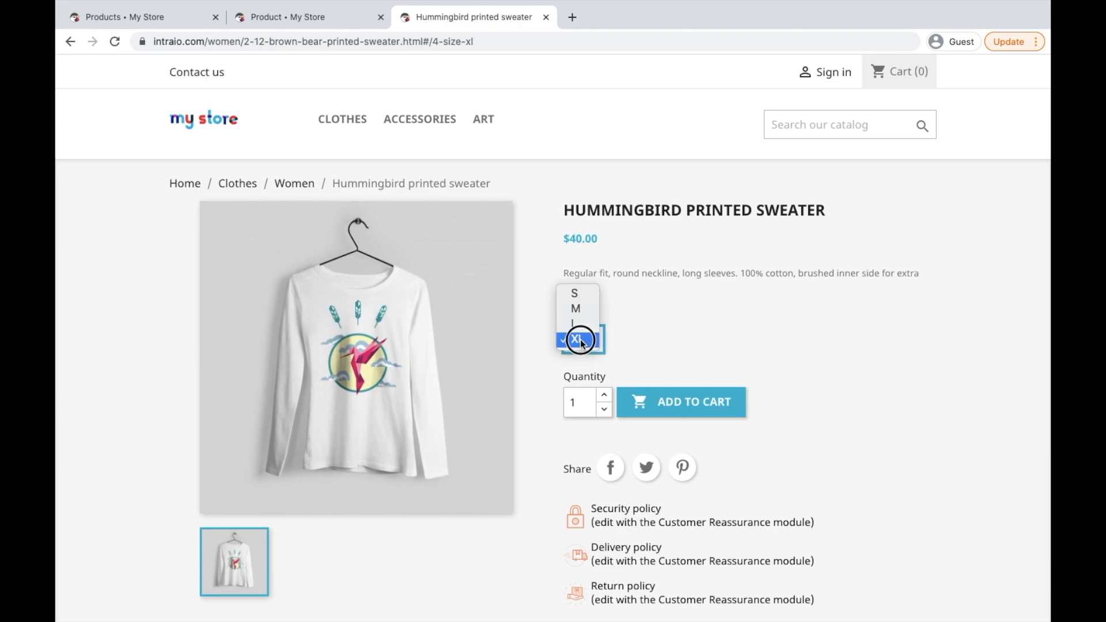
pyautogui.click(580, 293)
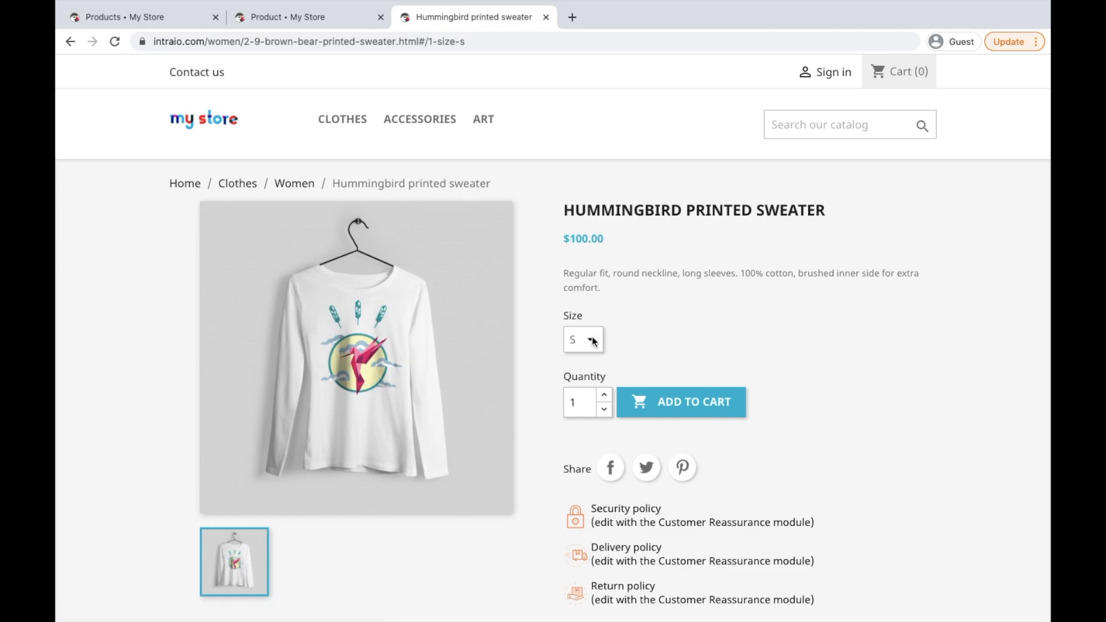
pyautogui.click(594, 341)
pyautogui.click(581, 384)
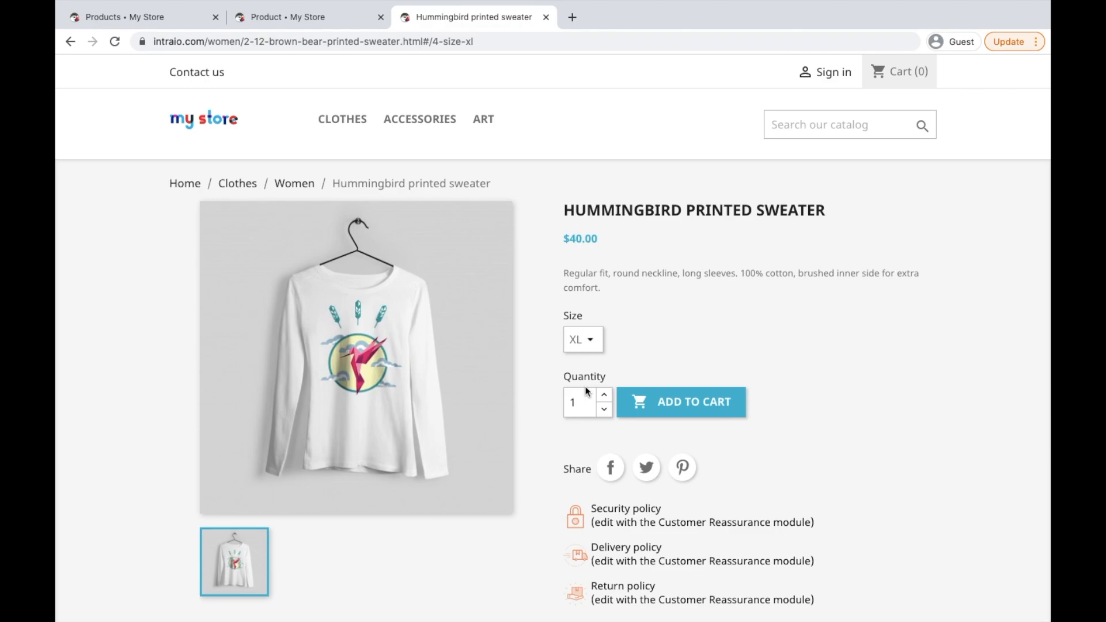
pyautogui.click(271, 19)
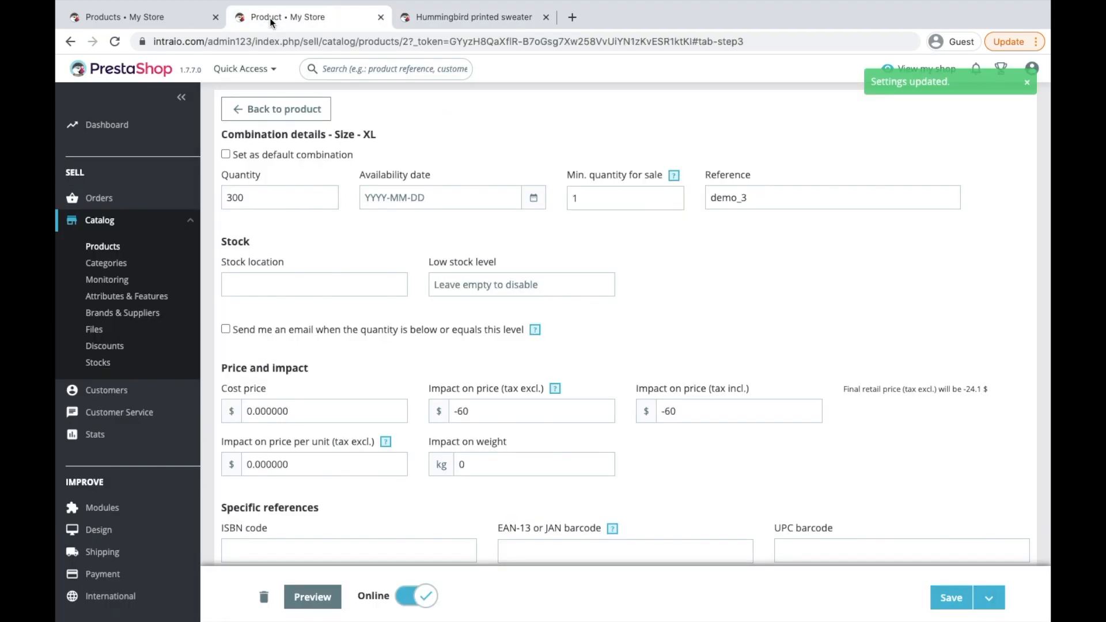
# Assign the sweater image to the Size - XL combination, return to the combinations list and save the product
pyautogui.scroll(-5, 632, 376)
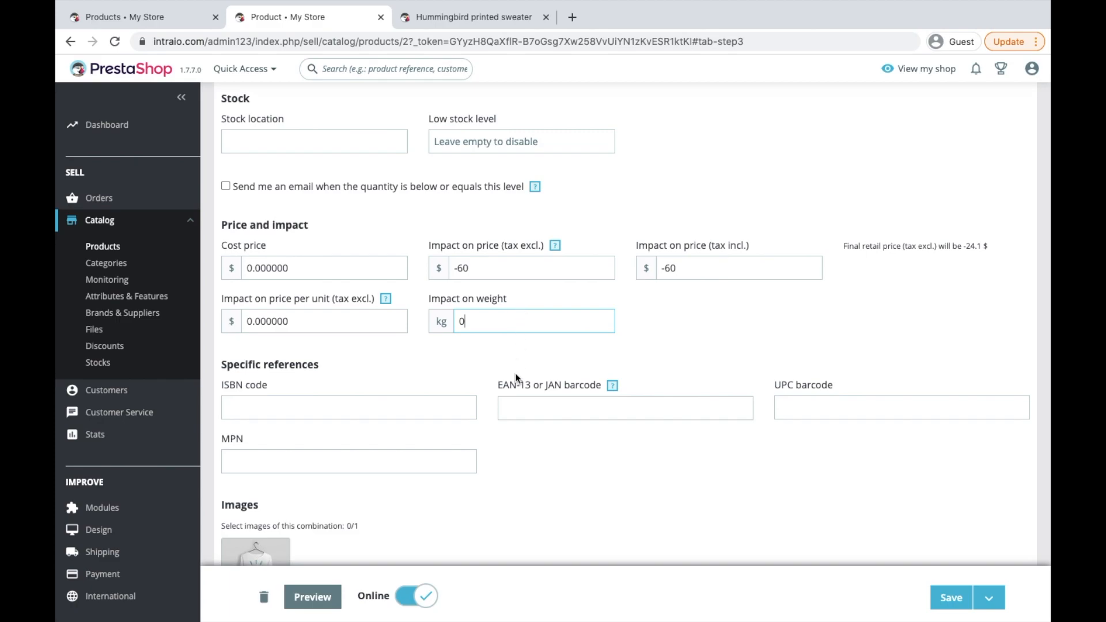
pyautogui.scroll(-2, 505, 436)
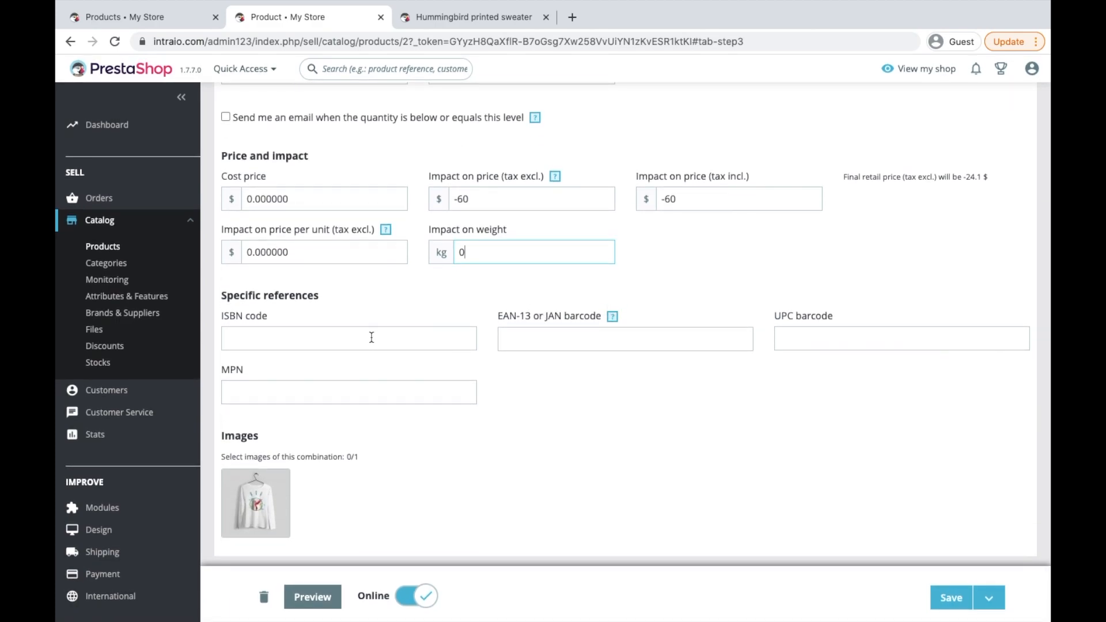
pyautogui.click(313, 344)
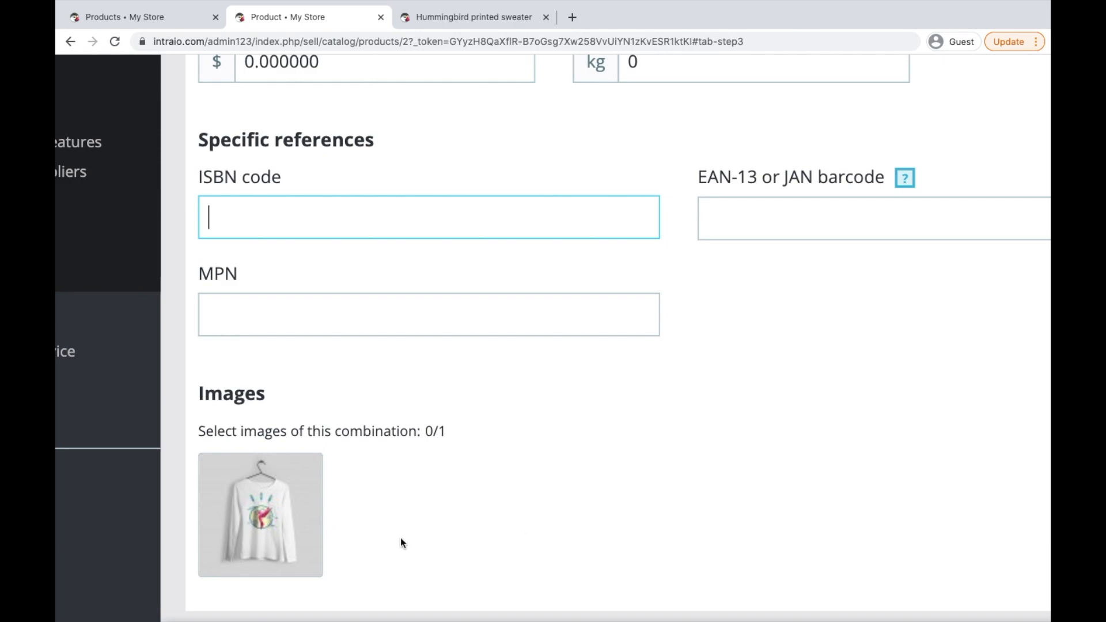
pyautogui.click(310, 530)
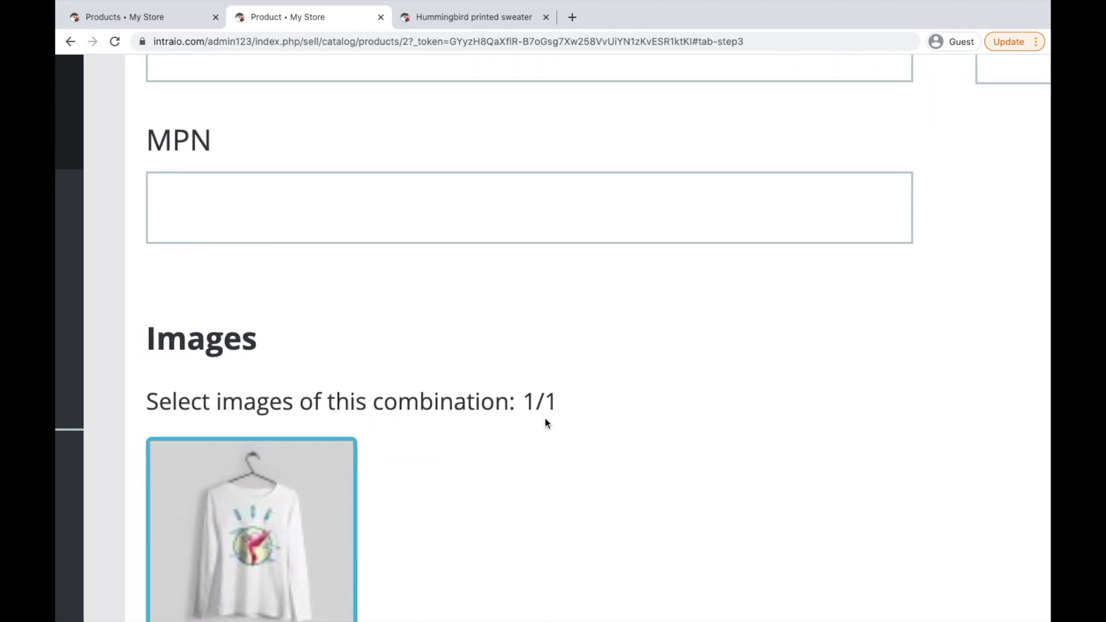
pyautogui.scroll(5, 661, 416)
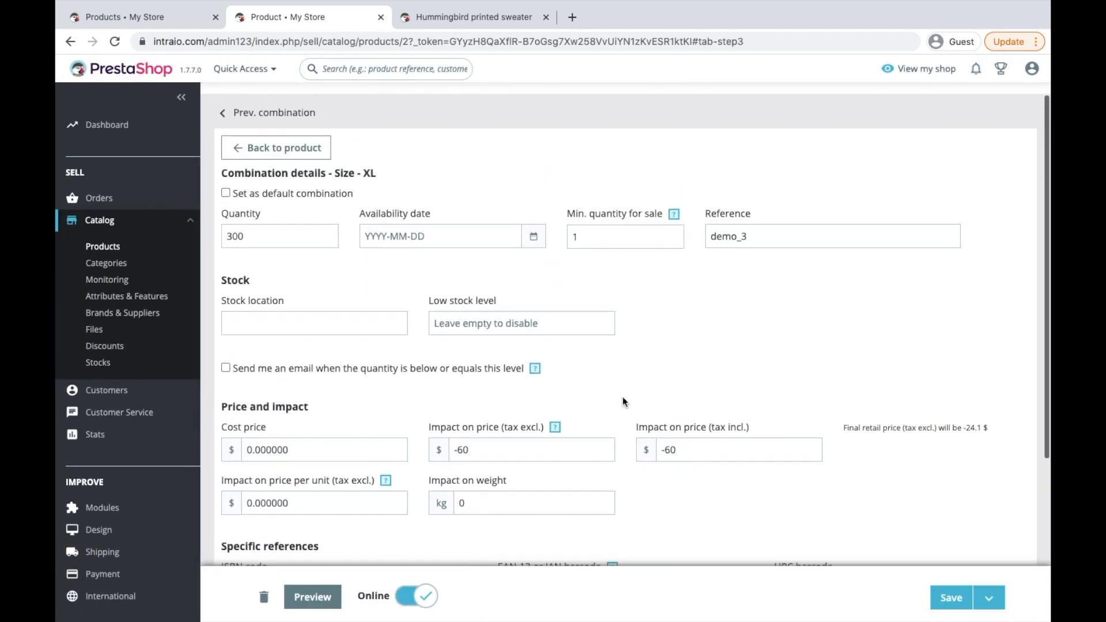
pyautogui.click(272, 148)
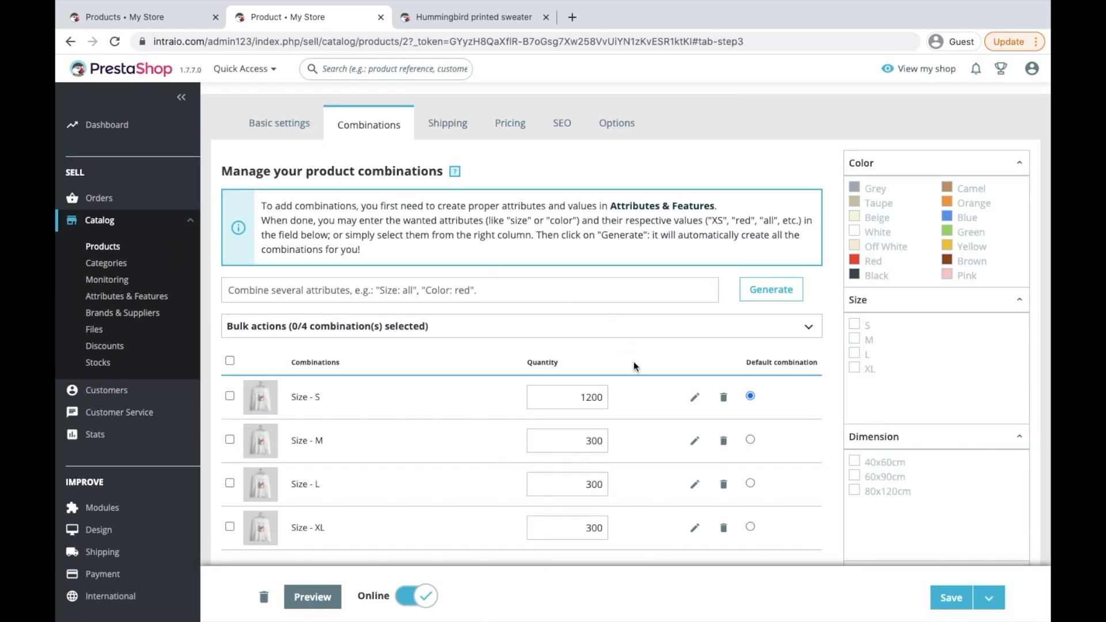
pyautogui.click(951, 598)
# Look at the XL sweater's image and price in the storefront, and return to the product's combinations list
pyautogui.click(462, 19)
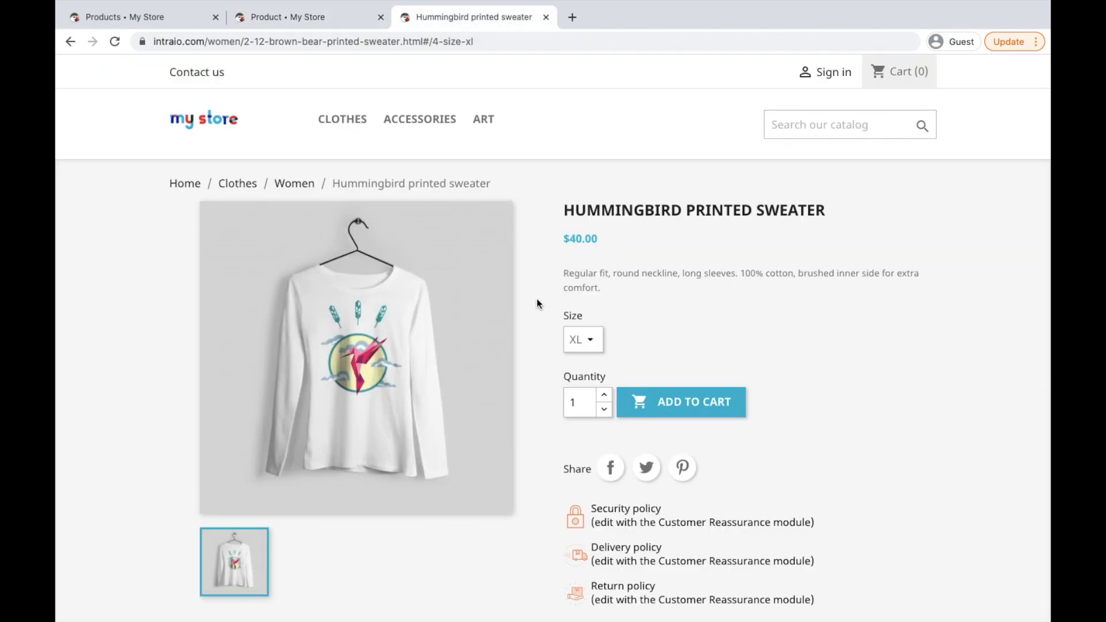
pyautogui.click(309, 25)
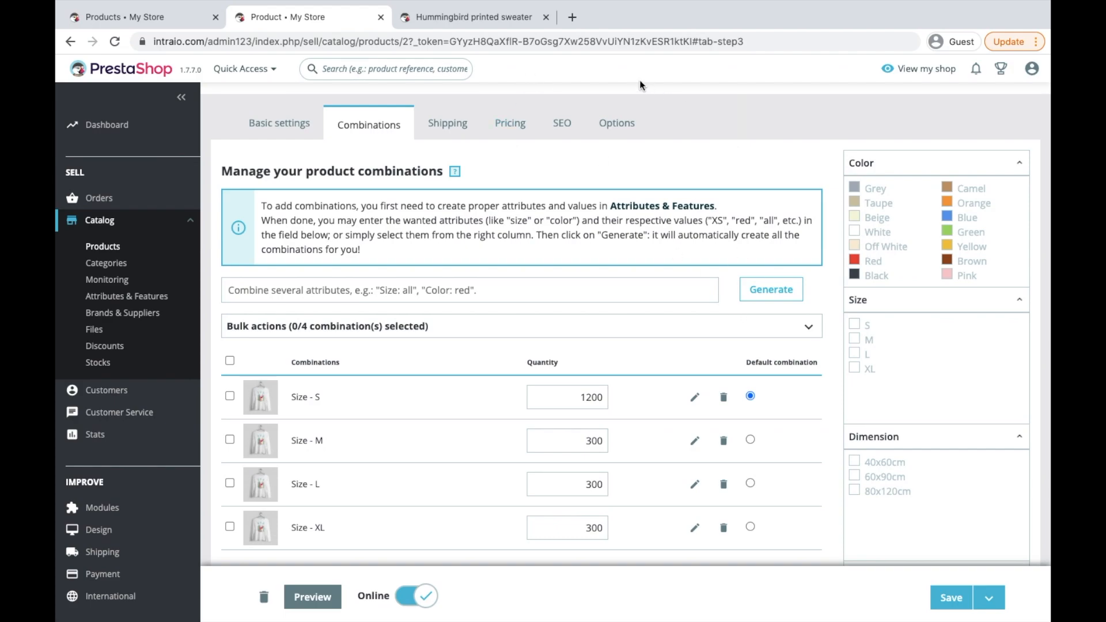
pyautogui.click(439, 17)
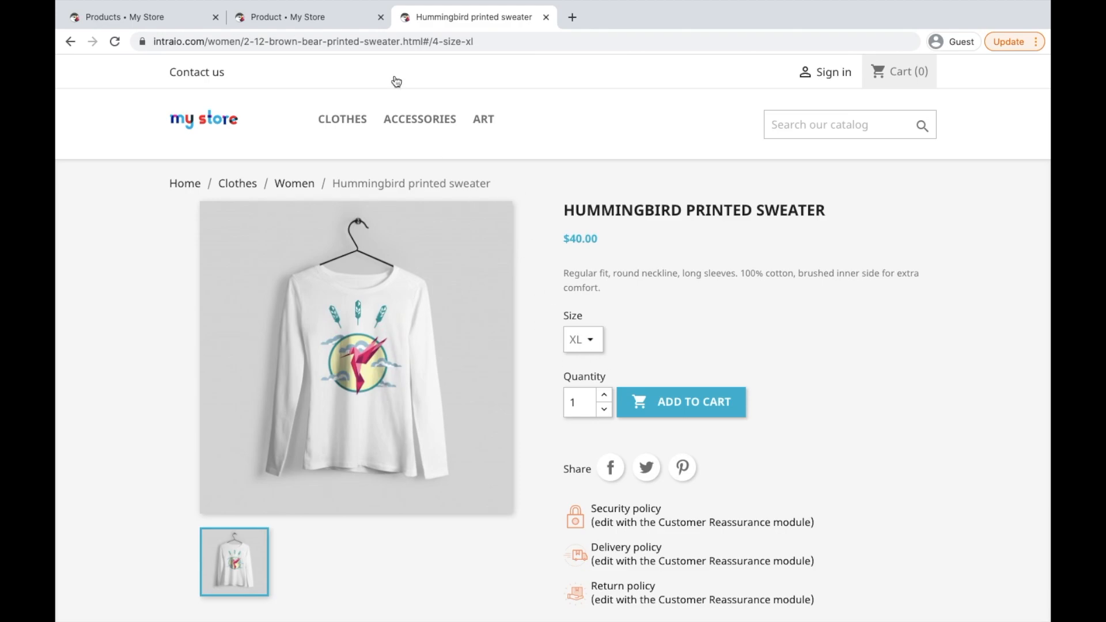
pyautogui.click(317, 18)
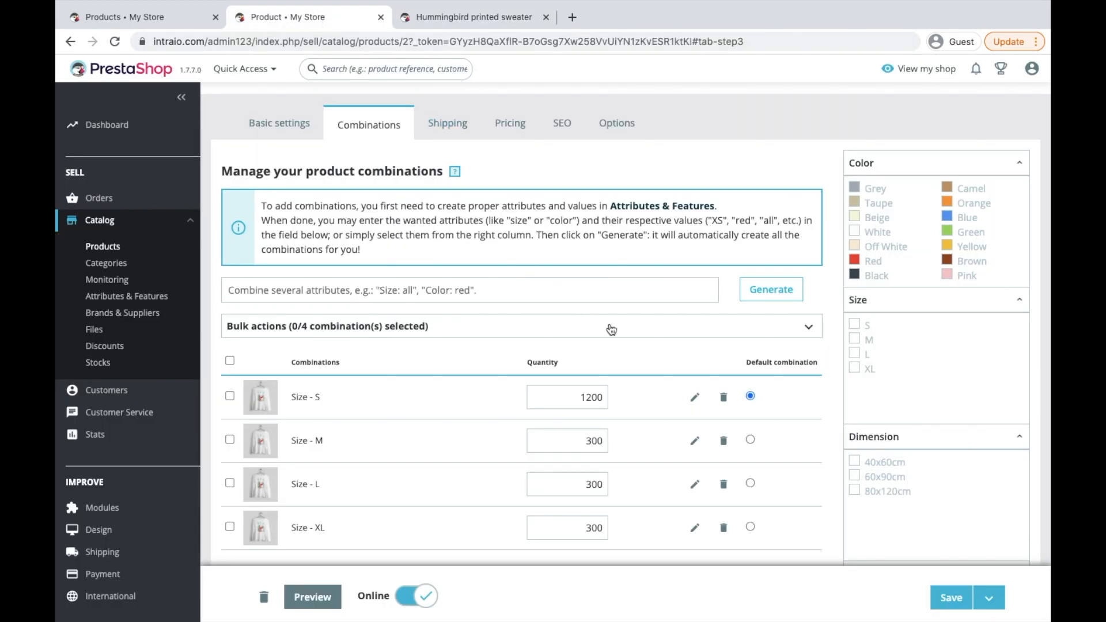
# Select all existing size combinations of the sweater and delete them in bulk
pyautogui.click(230, 362)
pyautogui.scroll(-4, 438, 447)
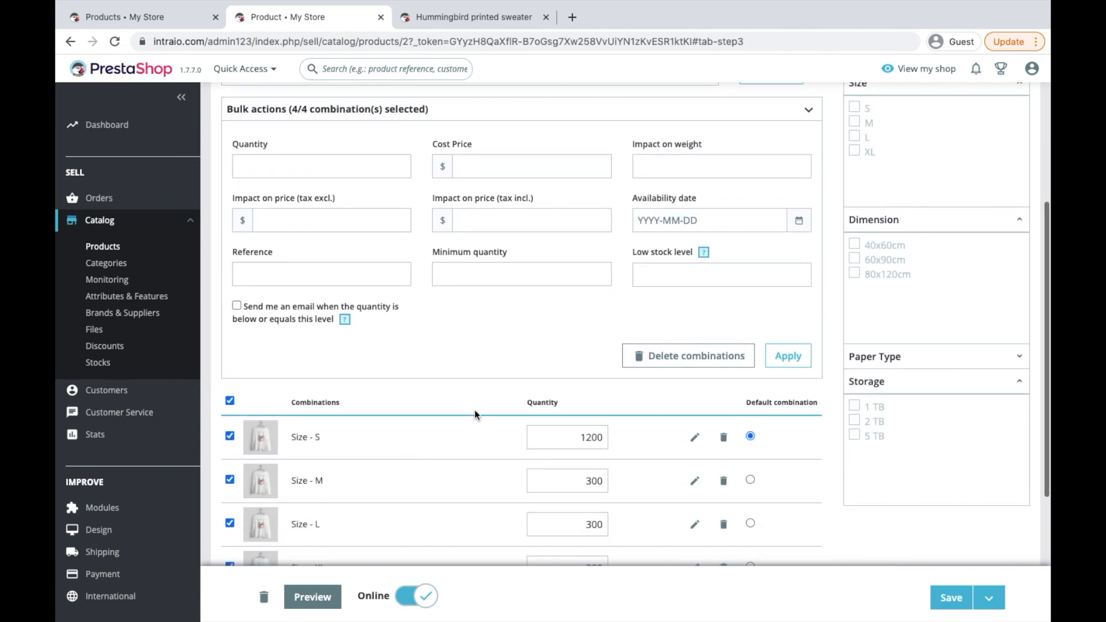
pyautogui.scroll(-4, 475, 414)
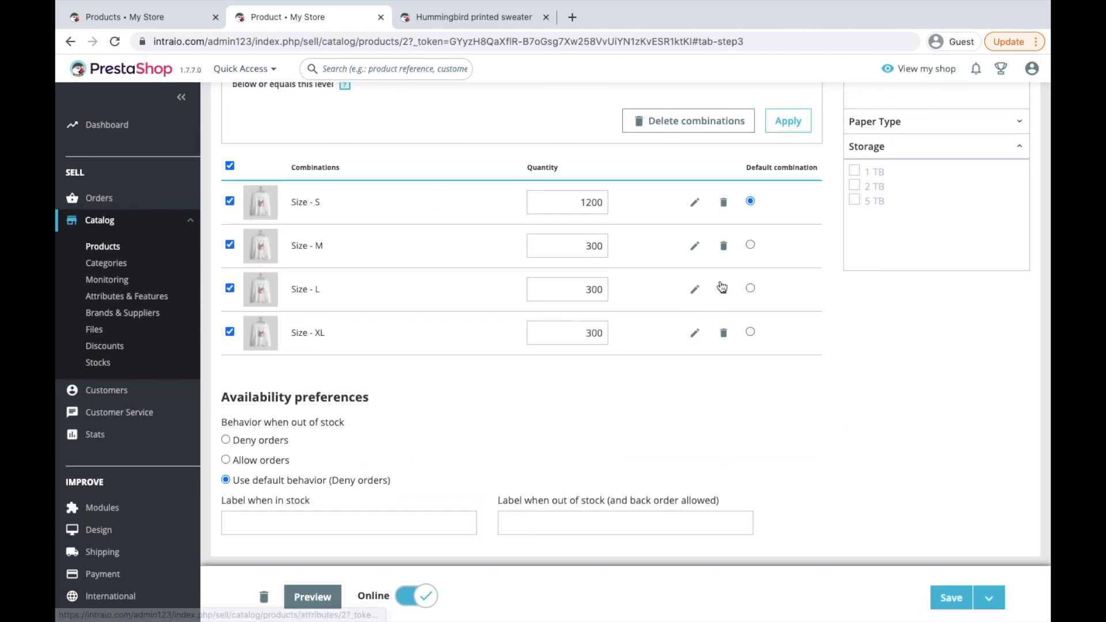
pyautogui.click(693, 117)
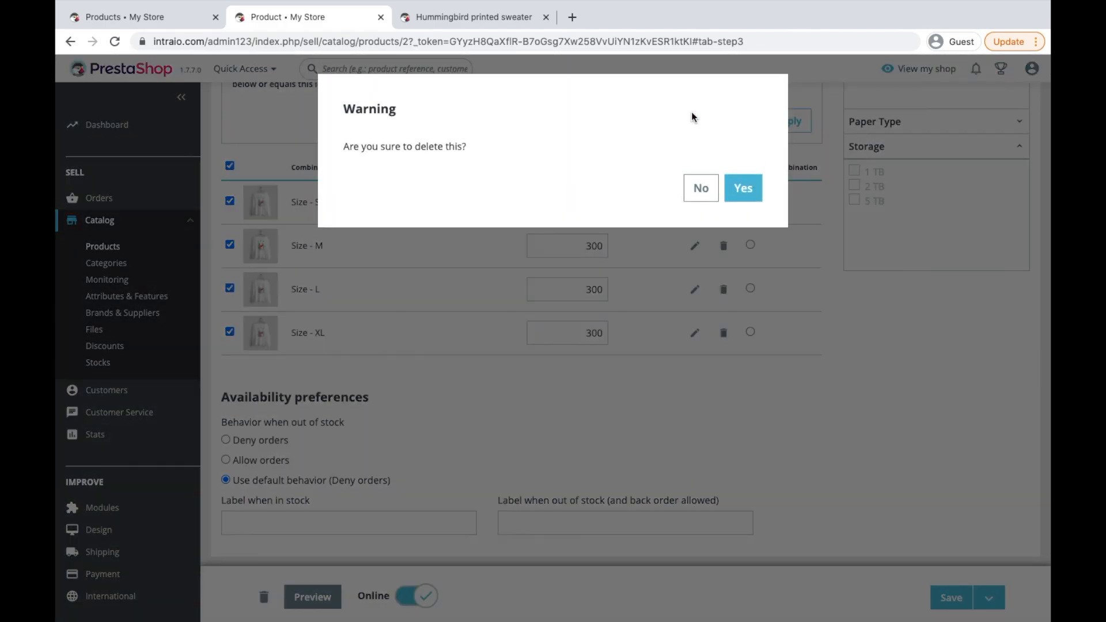
pyautogui.click(735, 187)
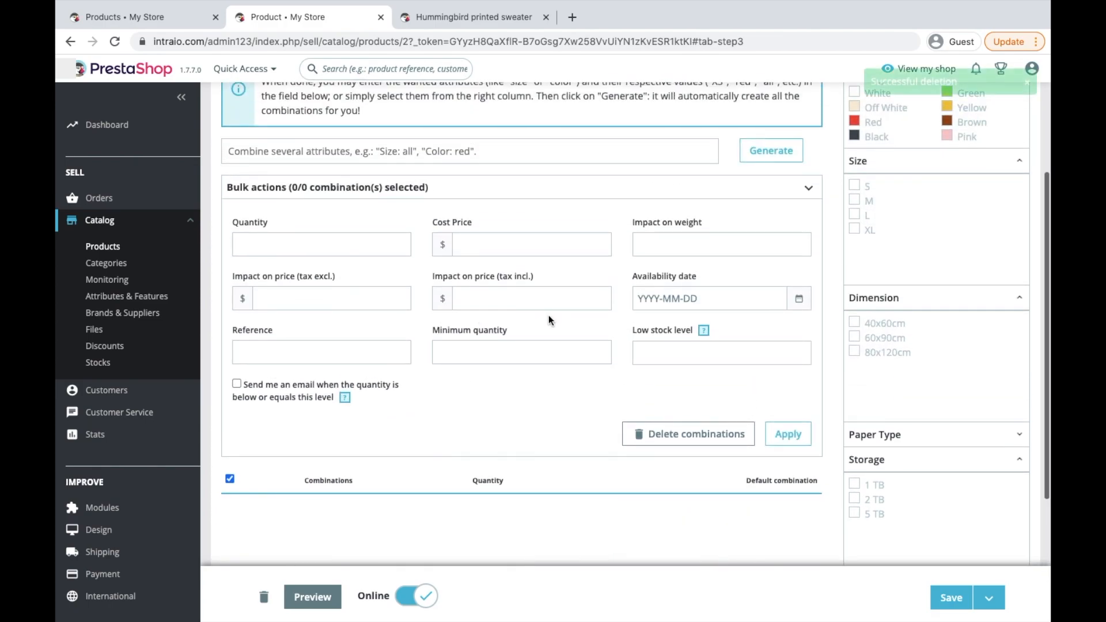
# Choose the colors Black and White and the sizes S, M, L and XL as attributes for new combinations
pyautogui.scroll(2, 548, 321)
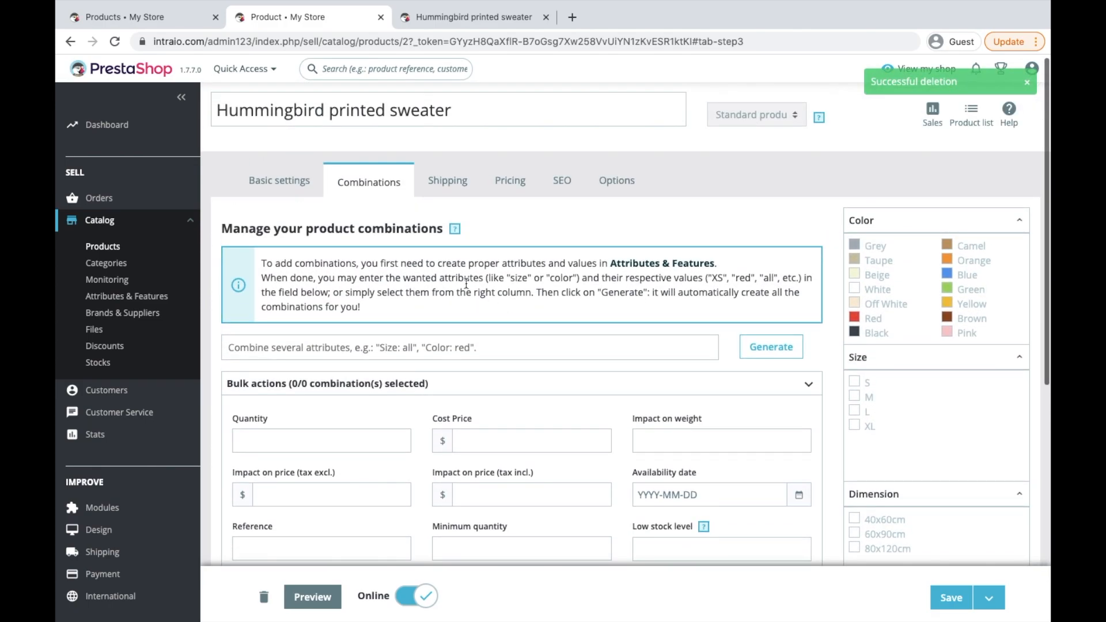
pyautogui.click(861, 333)
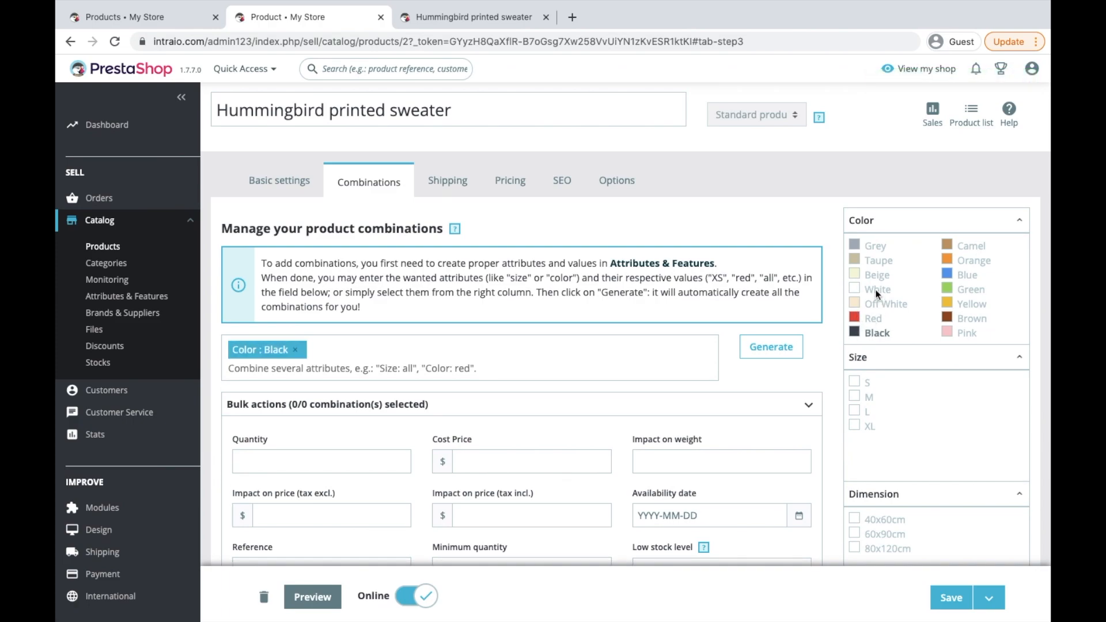
pyautogui.click(877, 294)
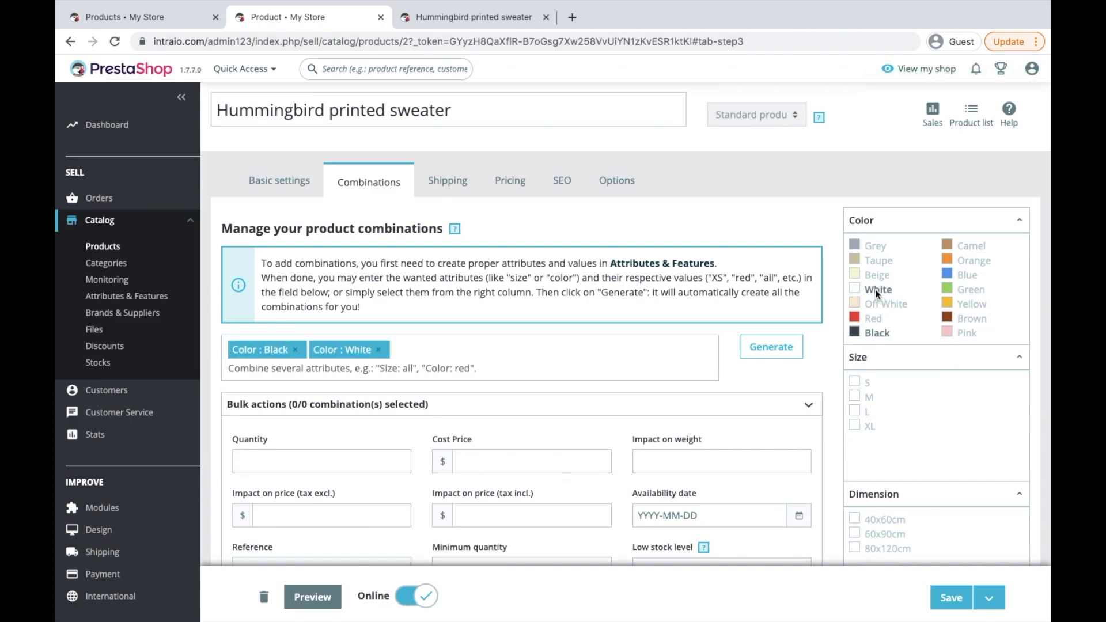
pyautogui.click(855, 382)
pyautogui.click(855, 398)
pyautogui.click(855, 411)
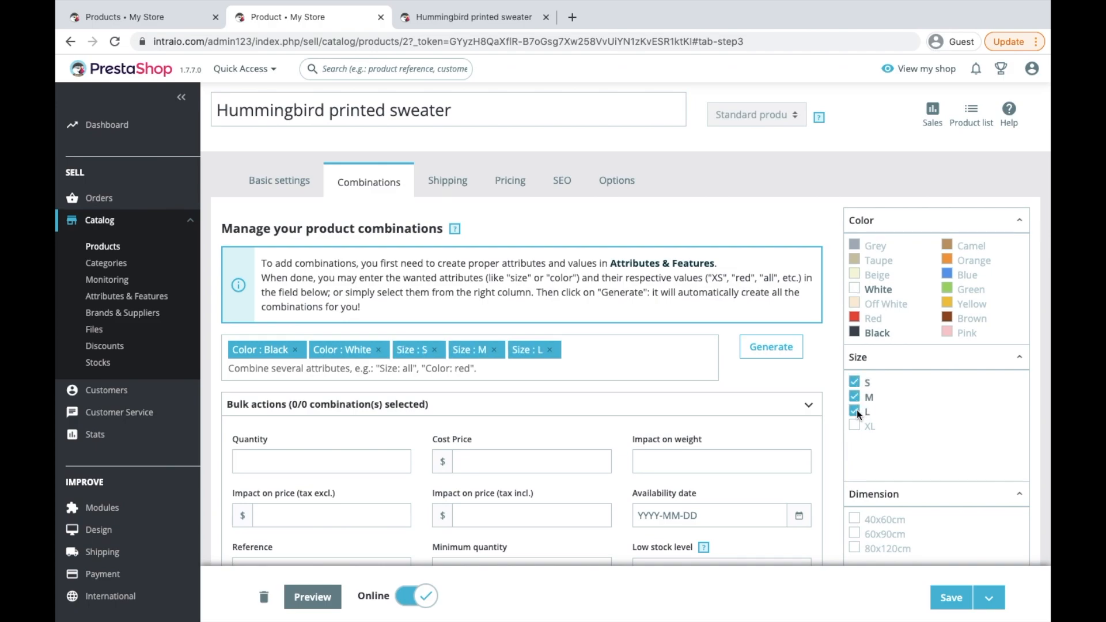
pyautogui.click(855, 425)
# Review the chosen color and size attributes and generate the product combinations from them
pyautogui.scroll(5, 880, 318)
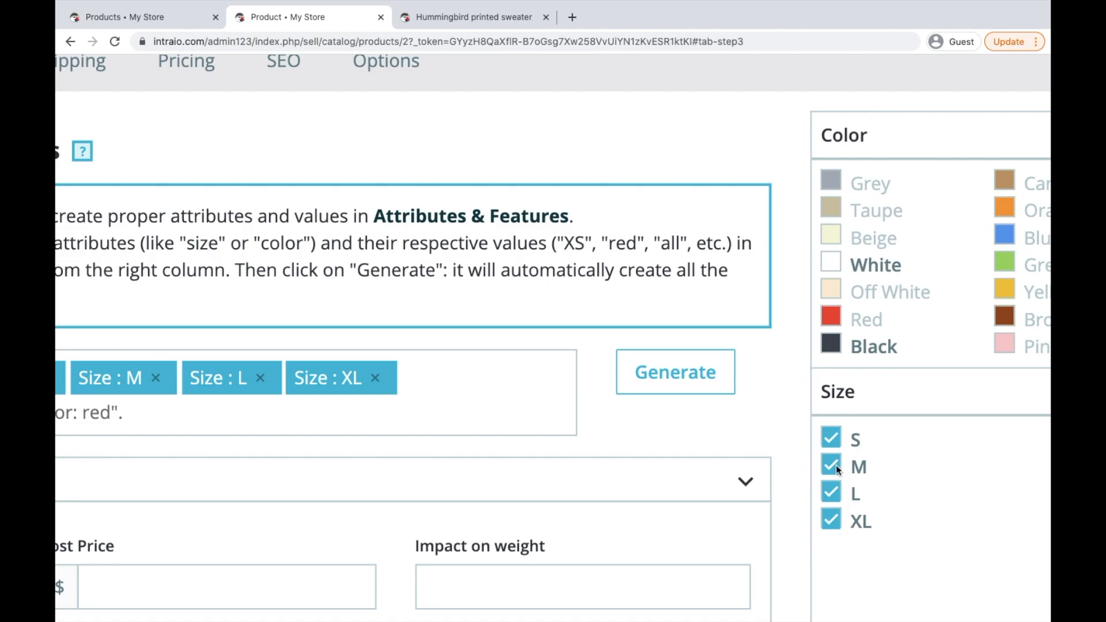
pyautogui.scroll(-5, 835, 457)
pyautogui.scroll(2, 525, 397)
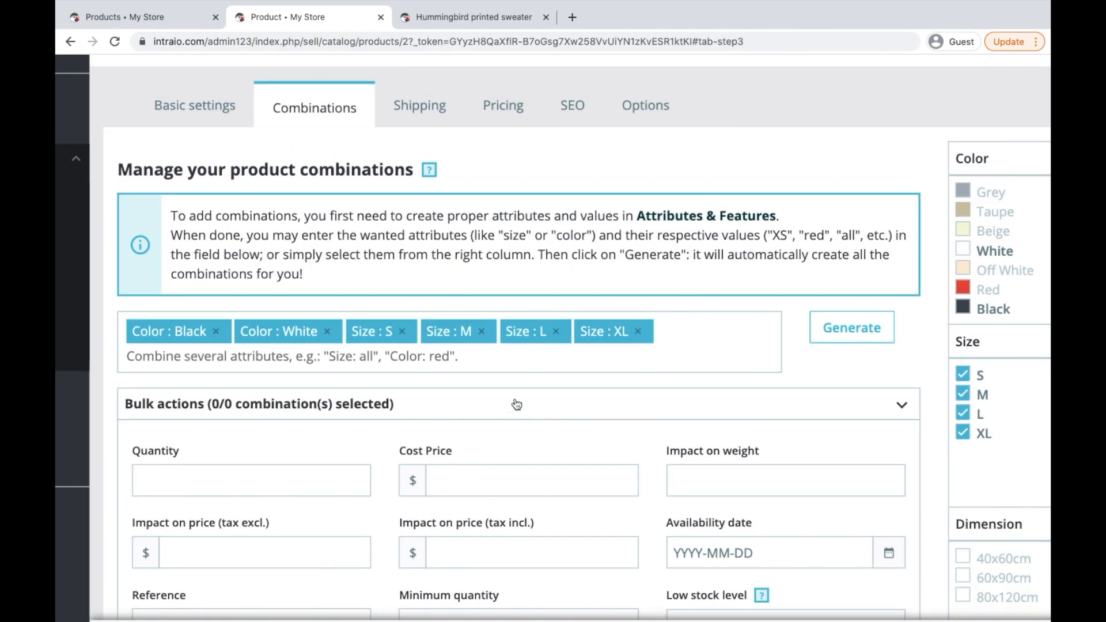
pyautogui.scroll(5, 179, 336)
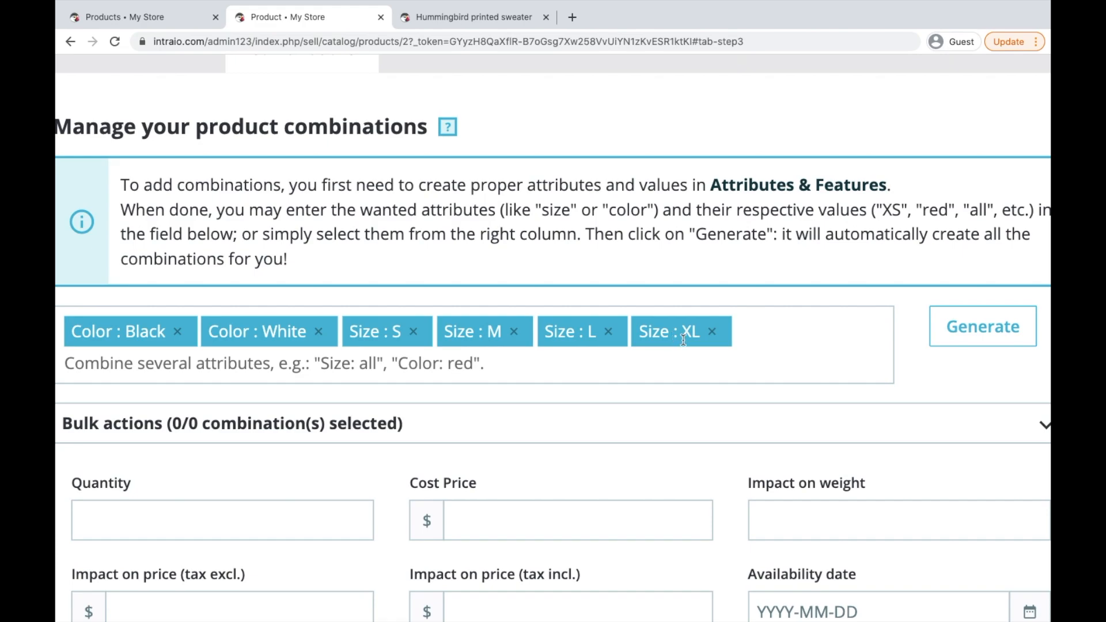
pyautogui.scroll(-5, 684, 341)
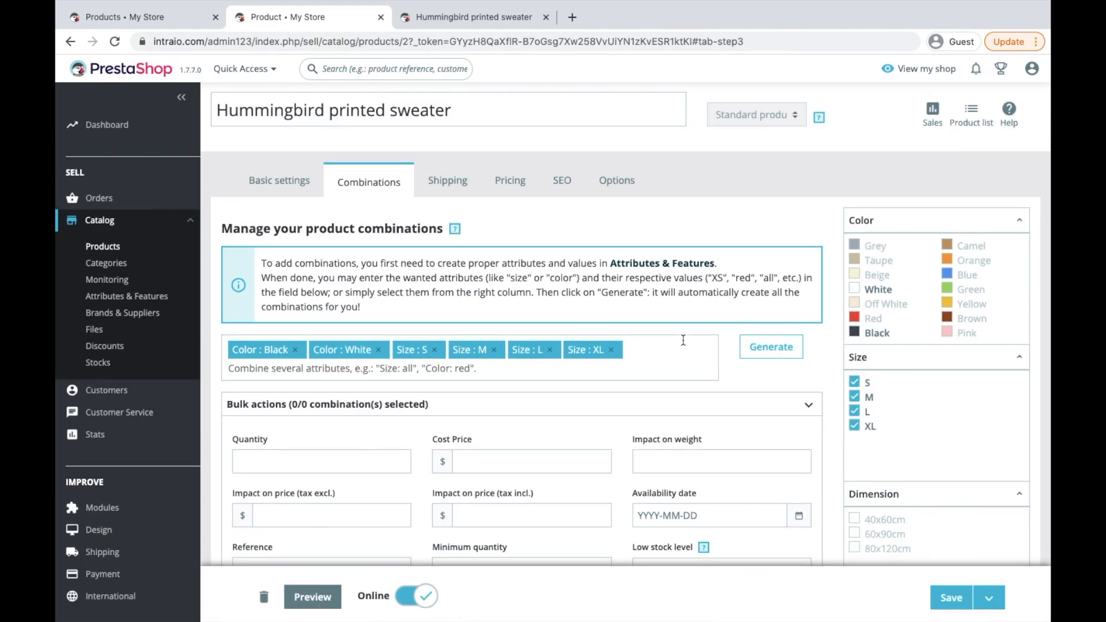
pyautogui.click(758, 348)
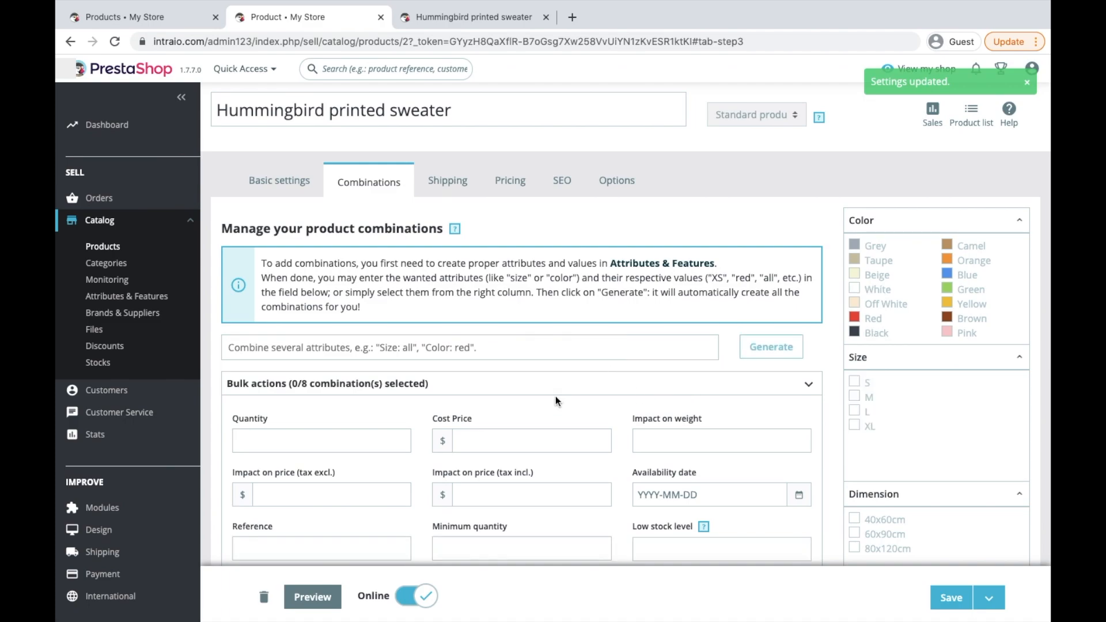
# Set the tax-excluded impact on price to 10 for the Size - M combinations in Black and White
pyautogui.scroll(-5, 555, 396)
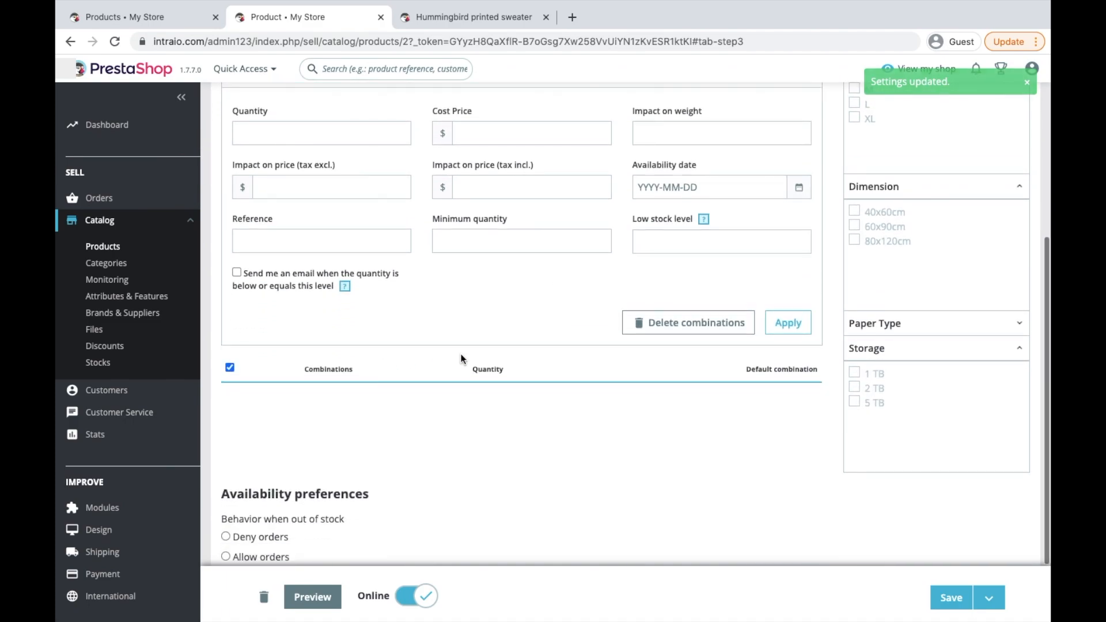
pyautogui.scroll(-2, 386, 368)
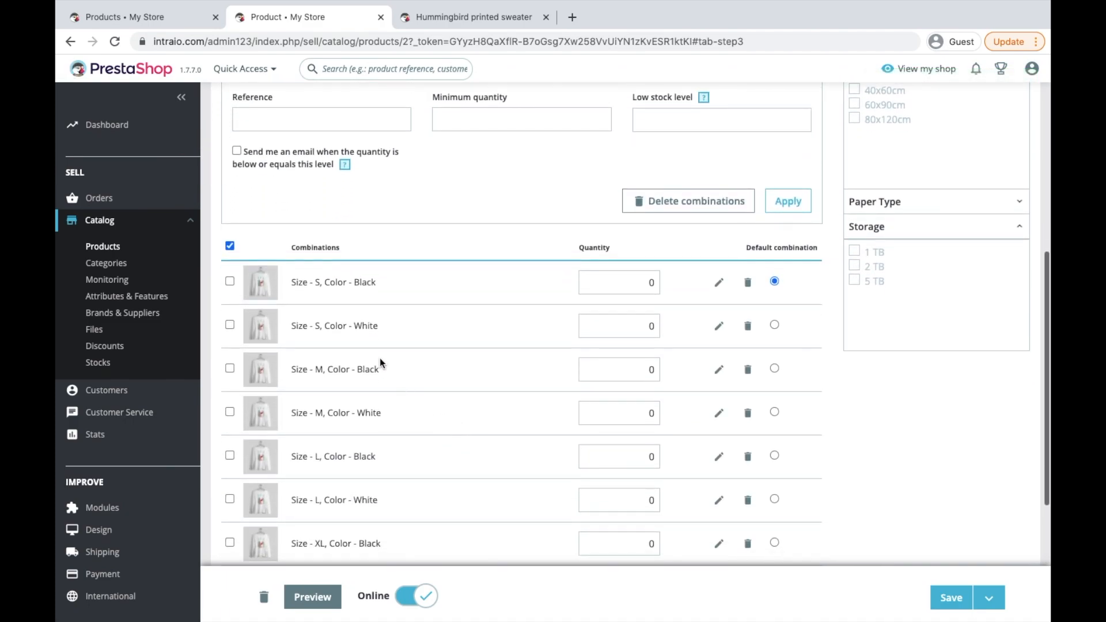
pyautogui.scroll(5, 358, 323)
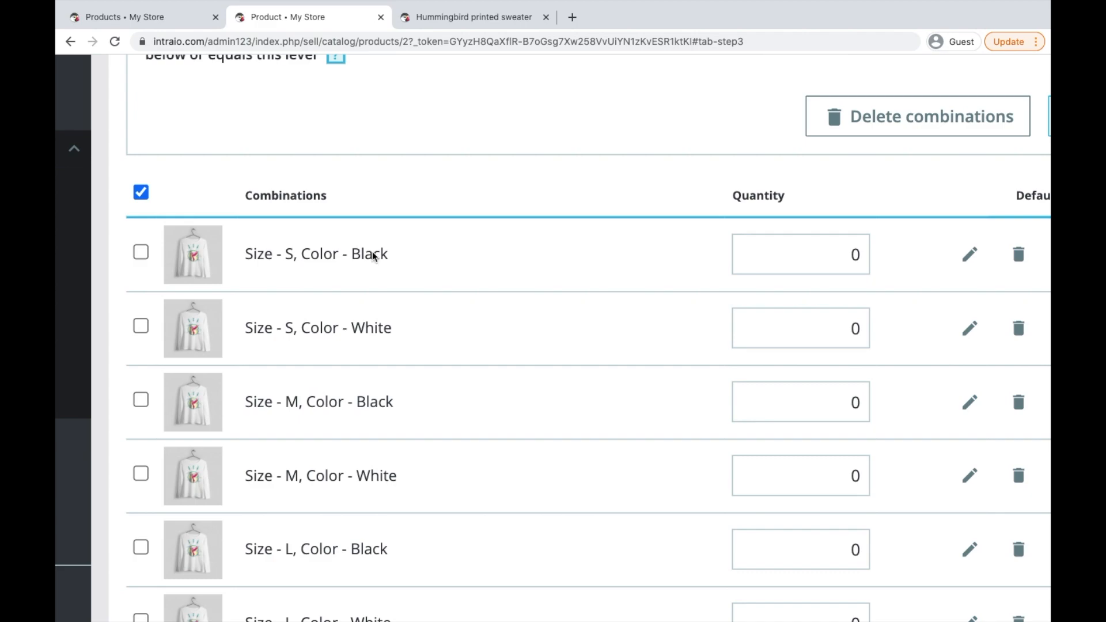
pyautogui.hotkey('ctrl', '0')
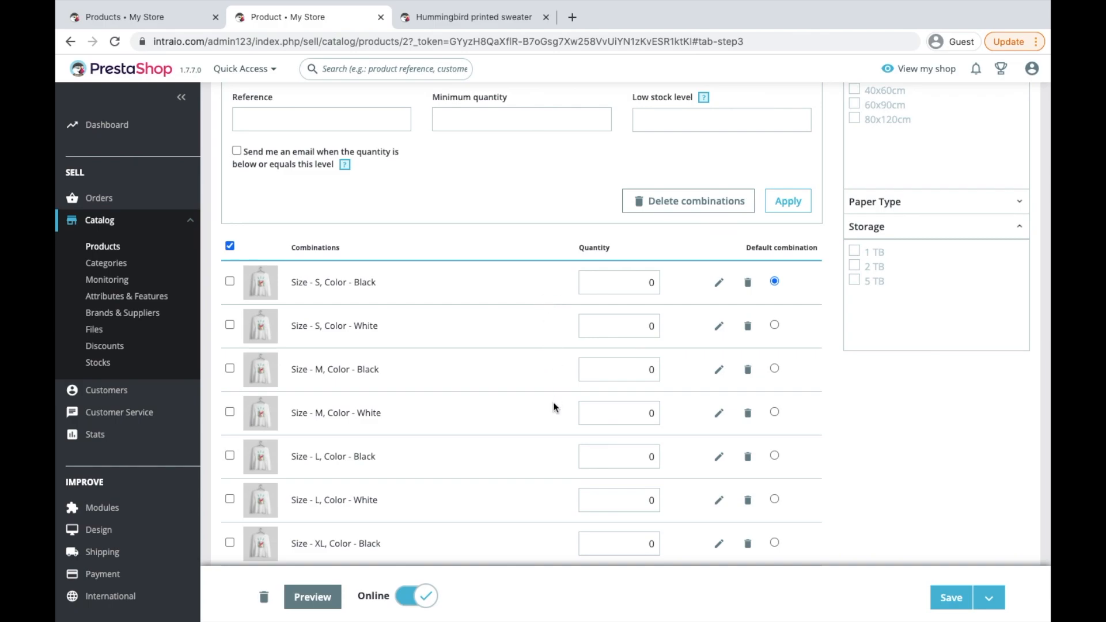
pyautogui.hotkey('ctrl', '-')
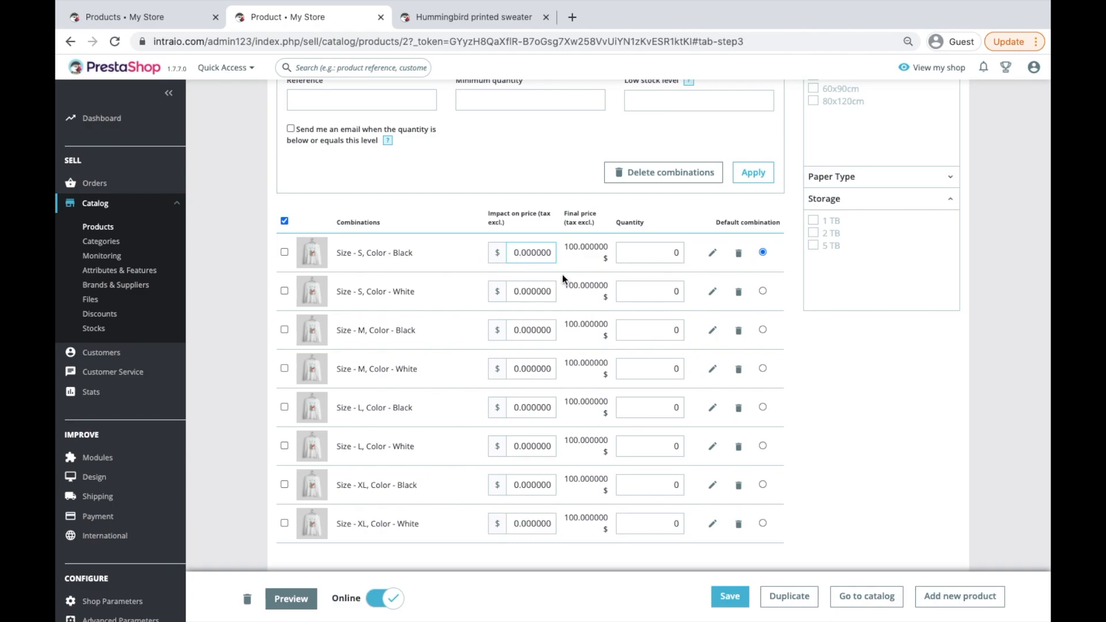
pyautogui.click(512, 294)
pyautogui.click(513, 331)
pyautogui.click(513, 368)
pyautogui.write('1')
# Set the tax-excluded impact on price to 20 for both Size - L combinations and 40 for both Size - XL combinations
pyautogui.click(511, 408)
pyautogui.write('2')
pyautogui.click(512, 446)
pyautogui.write('2')
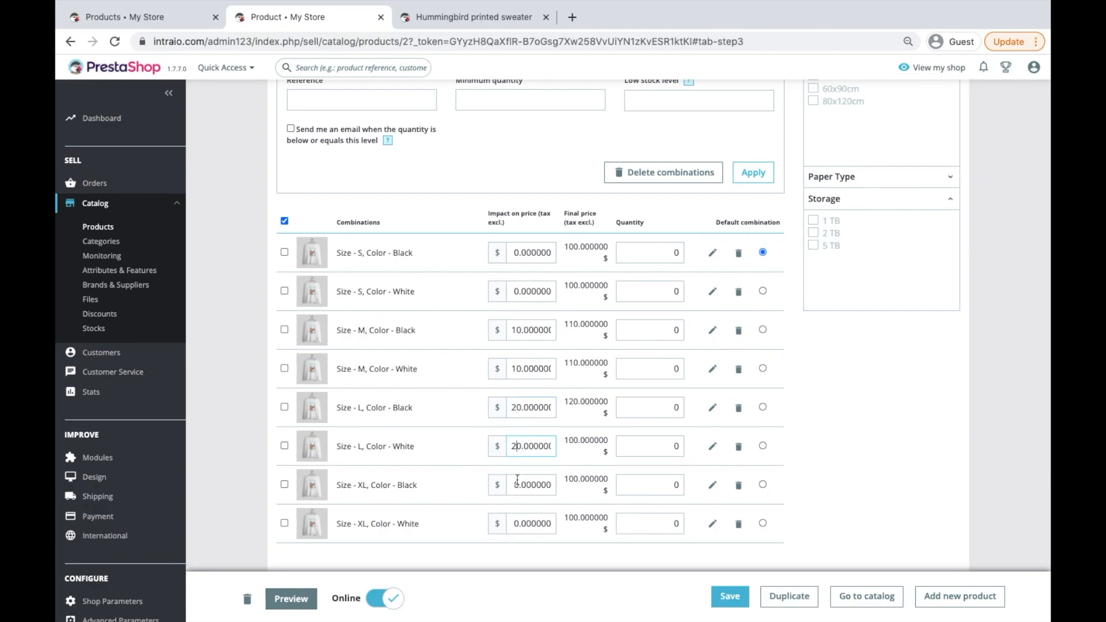
pyautogui.click(513, 484)
pyautogui.write('4')
pyautogui.click(517, 526)
pyautogui.write('4')
# Set the quantity to 10 for the Size - S and Size - M combinations in both colors
pyautogui.click(669, 255)
pyautogui.write('1')
pyautogui.click(672, 291)
pyautogui.write('1')
pyautogui.click(671, 370)
pyautogui.write('1')
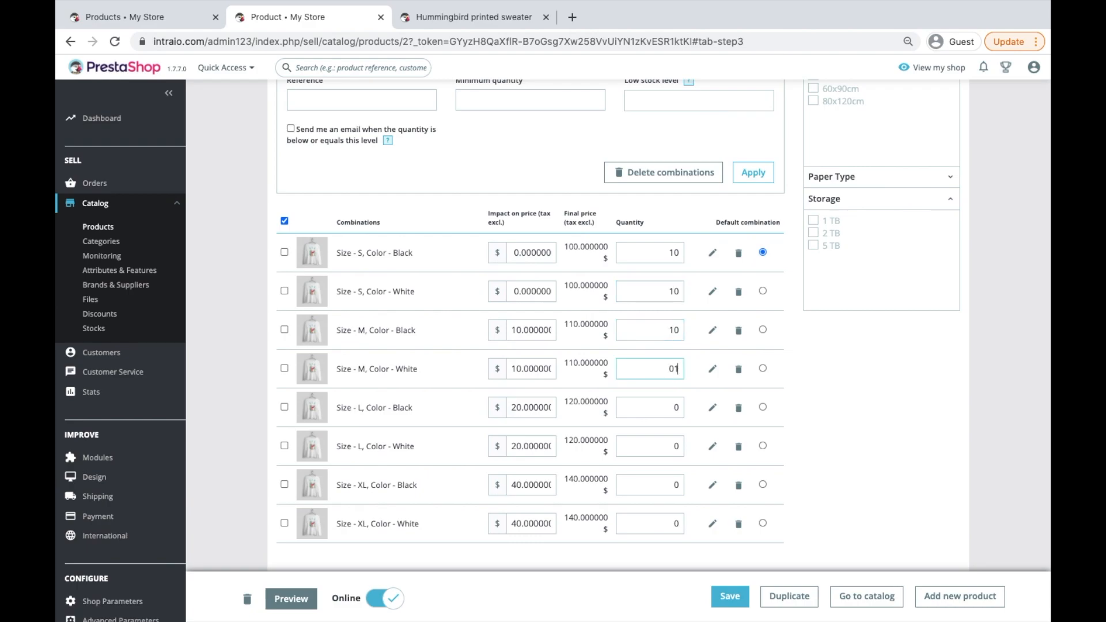
# Set the quantity to 10 for the Size - L and Size - XL combinations in both colors and save the product
pyautogui.click(670, 408)
pyautogui.write('1')
pyautogui.click(668, 450)
pyautogui.write('1')
pyautogui.click(667, 486)
pyautogui.write('1')
pyautogui.click(666, 525)
pyautogui.click(730, 596)
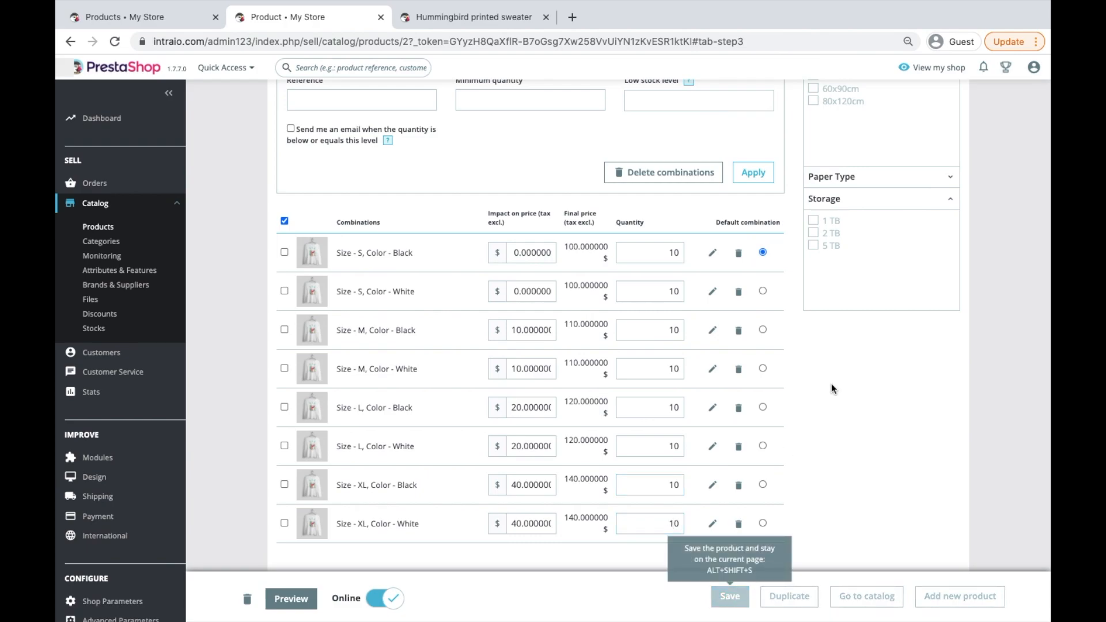
# Reload the sweater's storefront page, choose the white color and compare the prices of sizes M and L
pyautogui.click(498, 17)
pyautogui.hotkey('ctrl', 'r')
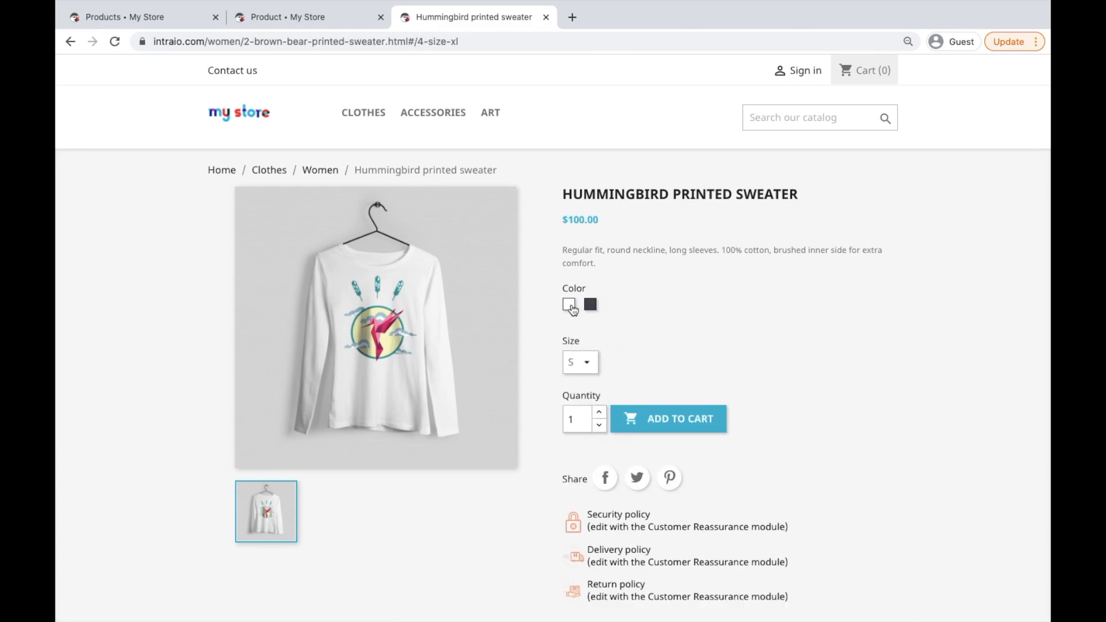
pyautogui.click(571, 304)
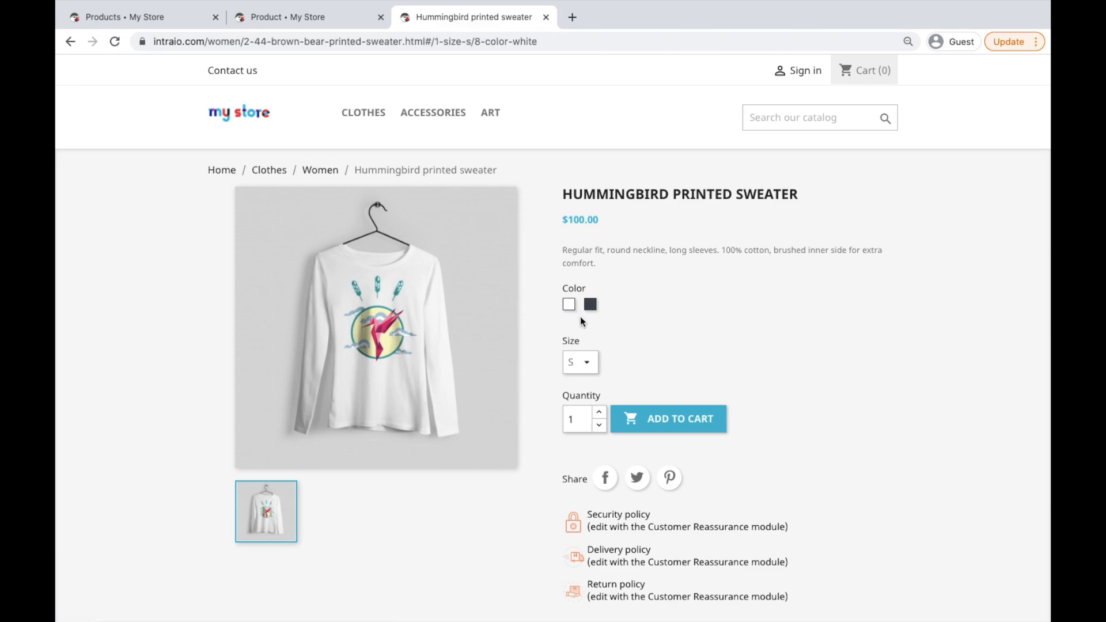
pyautogui.click(590, 366)
pyautogui.click(584, 376)
pyautogui.click(594, 365)
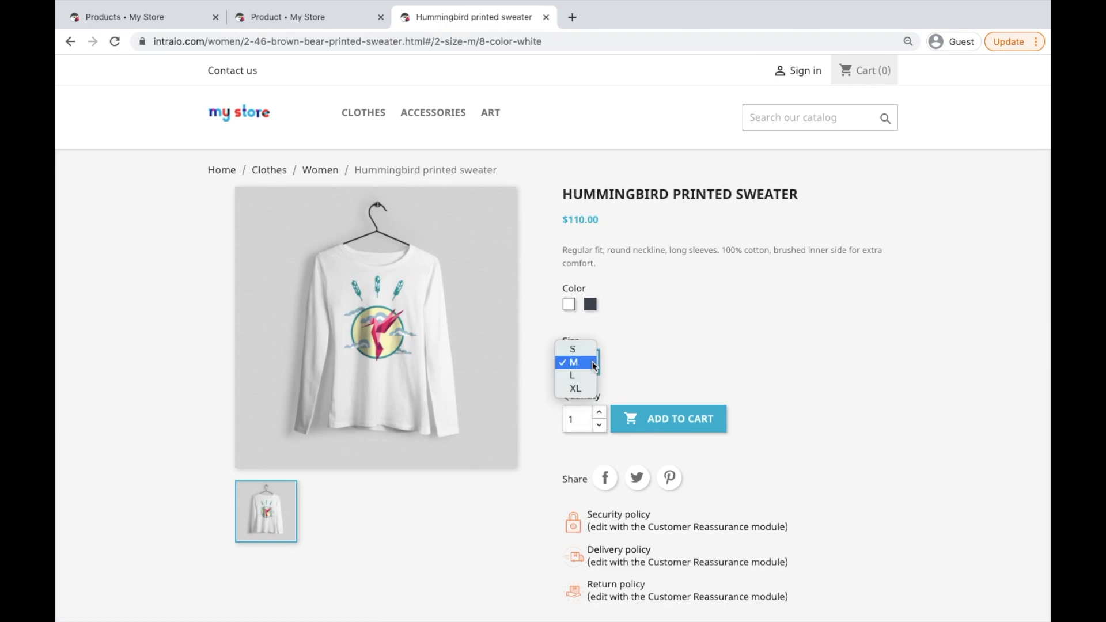
pyautogui.click(587, 385)
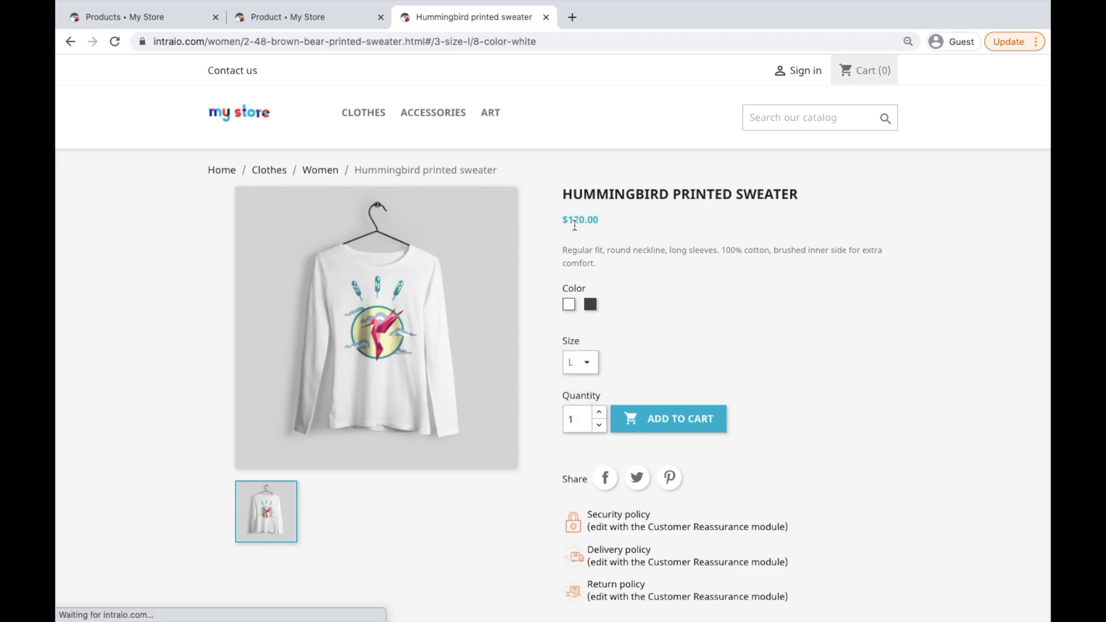
# Choose size XL for the white sweater on the storefront and check its price
pyautogui.keyDown('ctrl'); pyautogui.scroll(5, 574, 224); pyautogui.keyUp('ctrl')
pyautogui.scroll(-2, 600, 353)
pyautogui.click(600, 518)
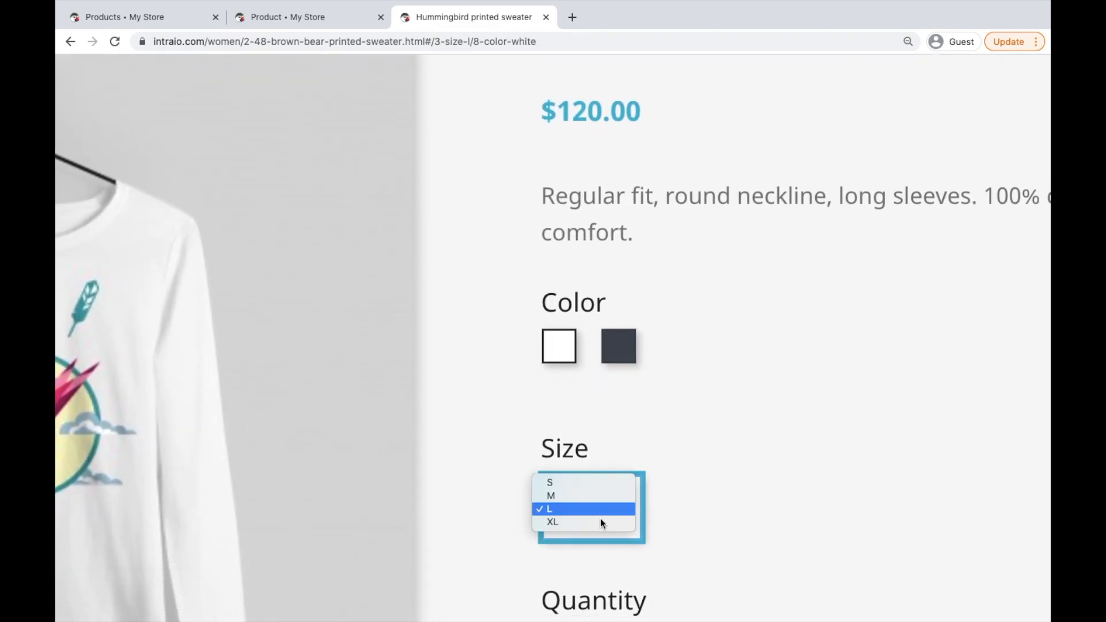
pyautogui.click(590, 523)
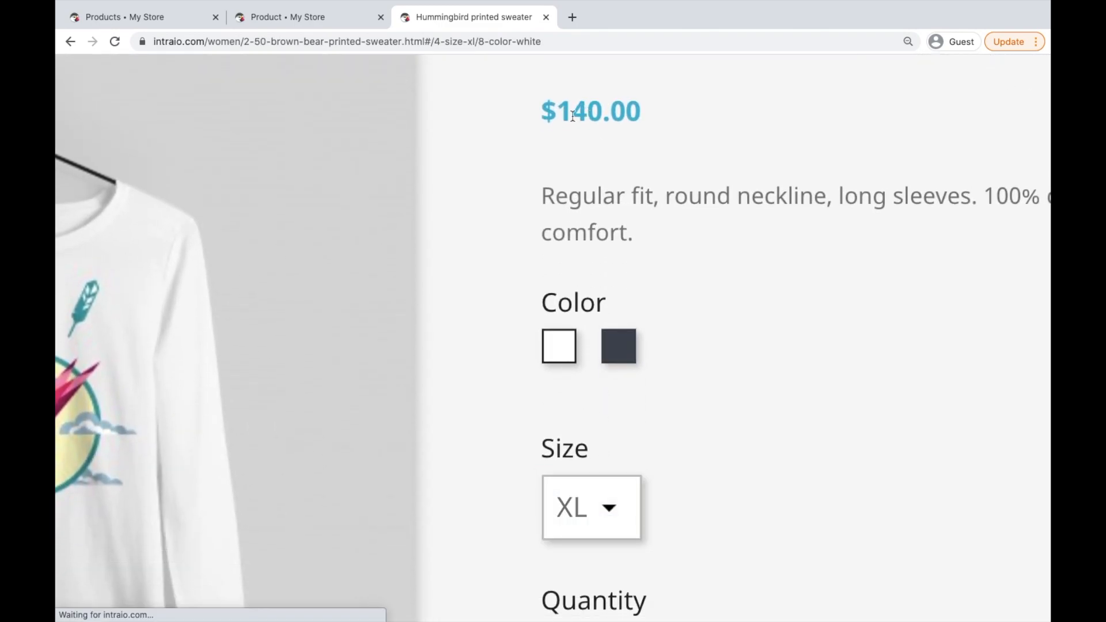
# Return to the product's combinations in the back office and review each variant's price impact, final price and quantity
pyautogui.click(301, 17)
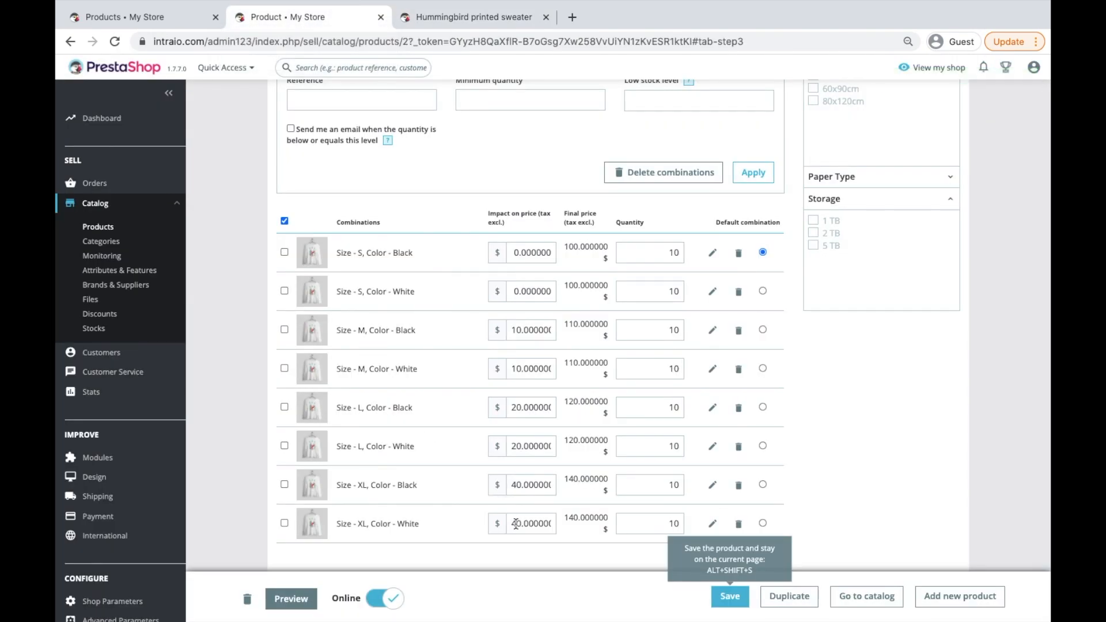
pyautogui.scroll(5, 517, 487)
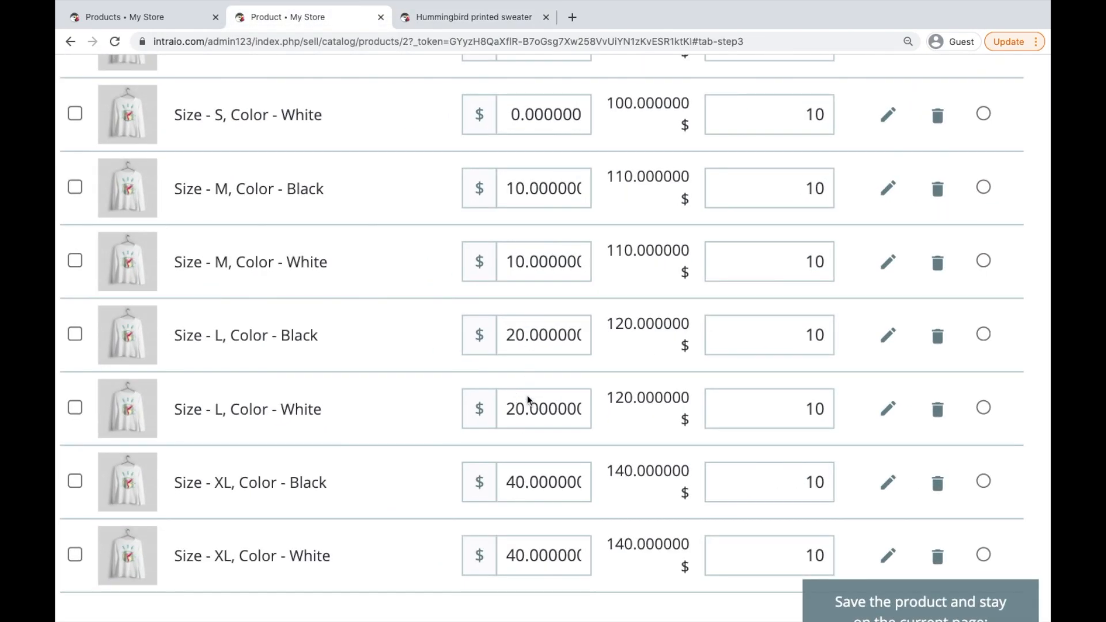
pyautogui.scroll(5, 527, 390)
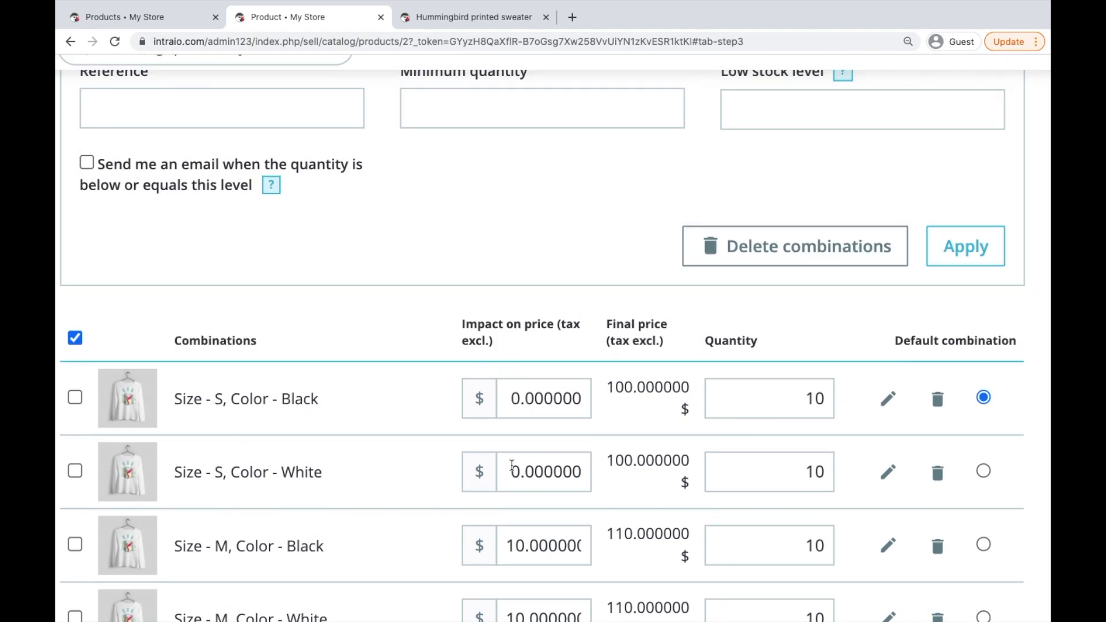
pyautogui.scroll(-2, 282, 545)
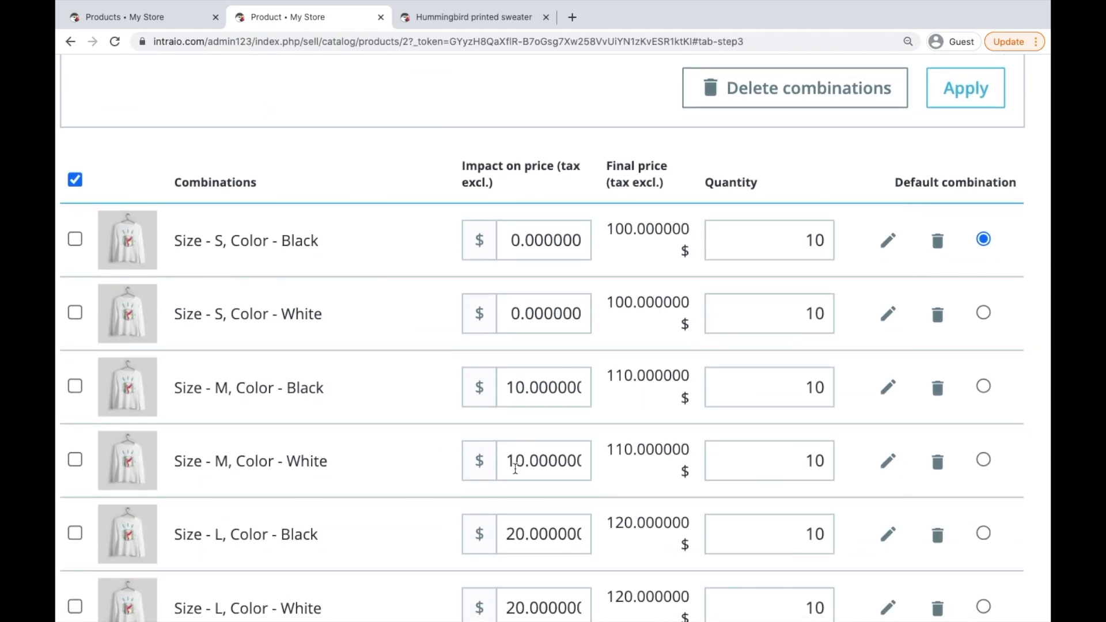
pyautogui.scroll(-2, 514, 461)
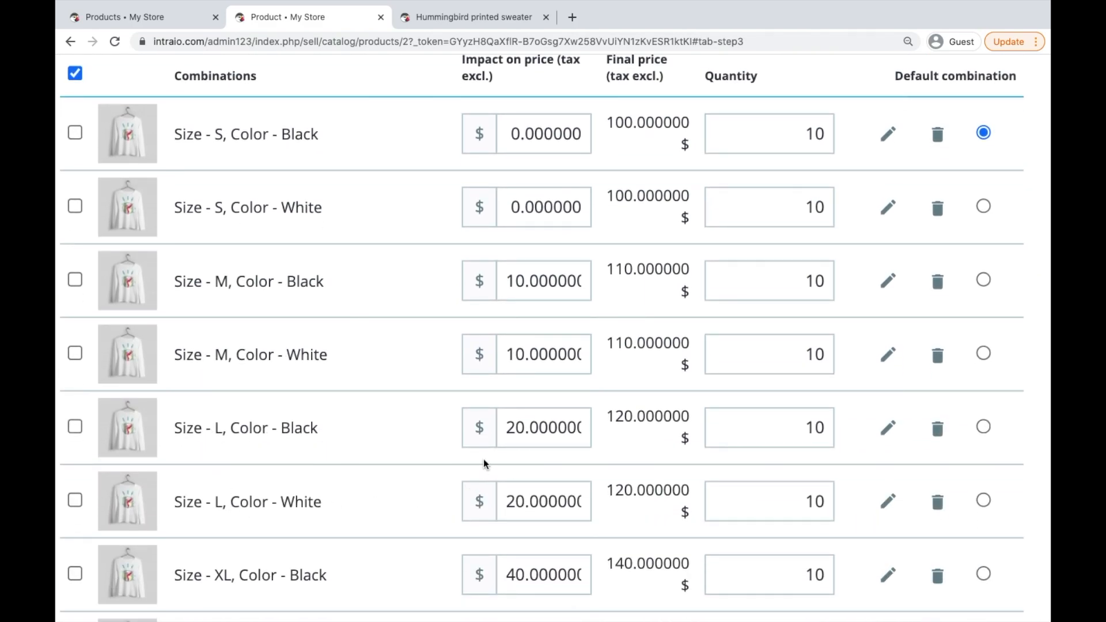
pyautogui.scroll(-3, 494, 528)
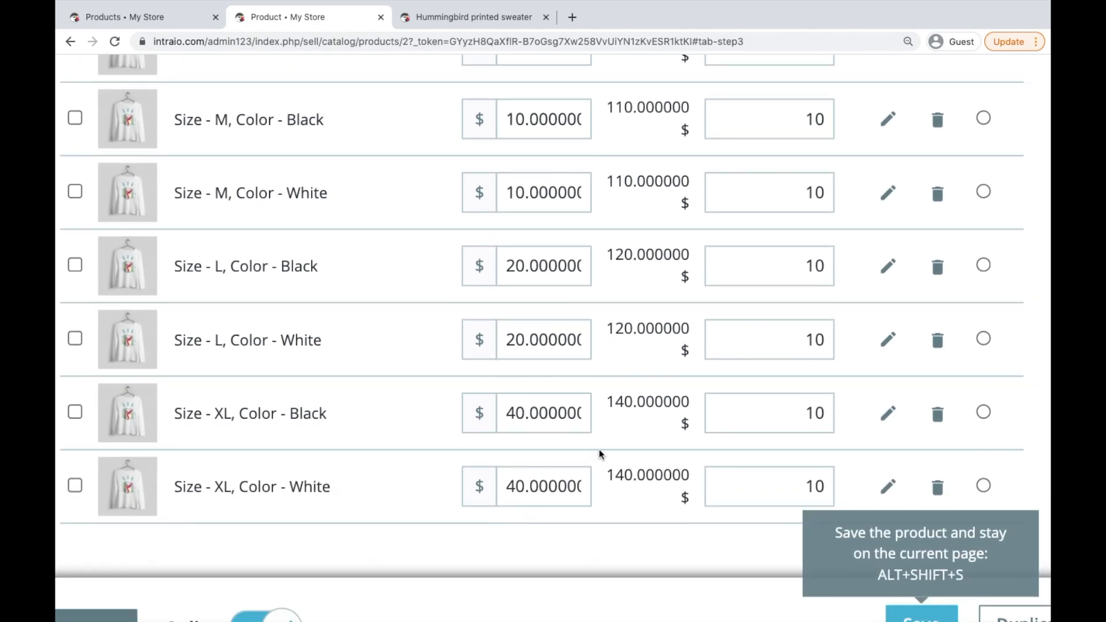
pyautogui.hotkey('ctrl', '-')
pyautogui.hotkey('ctrl', '-')
pyautogui.hotkey('ctrl', '-')
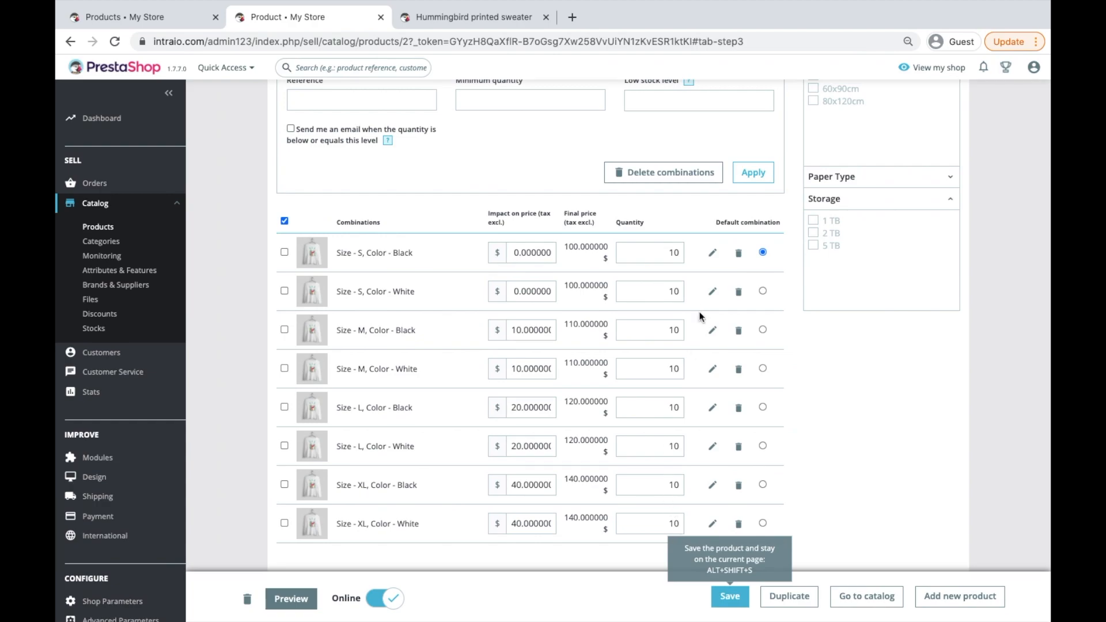
# On the sweater's storefront page, choose the black color and size S and check the displayed price
pyautogui.click(427, 18)
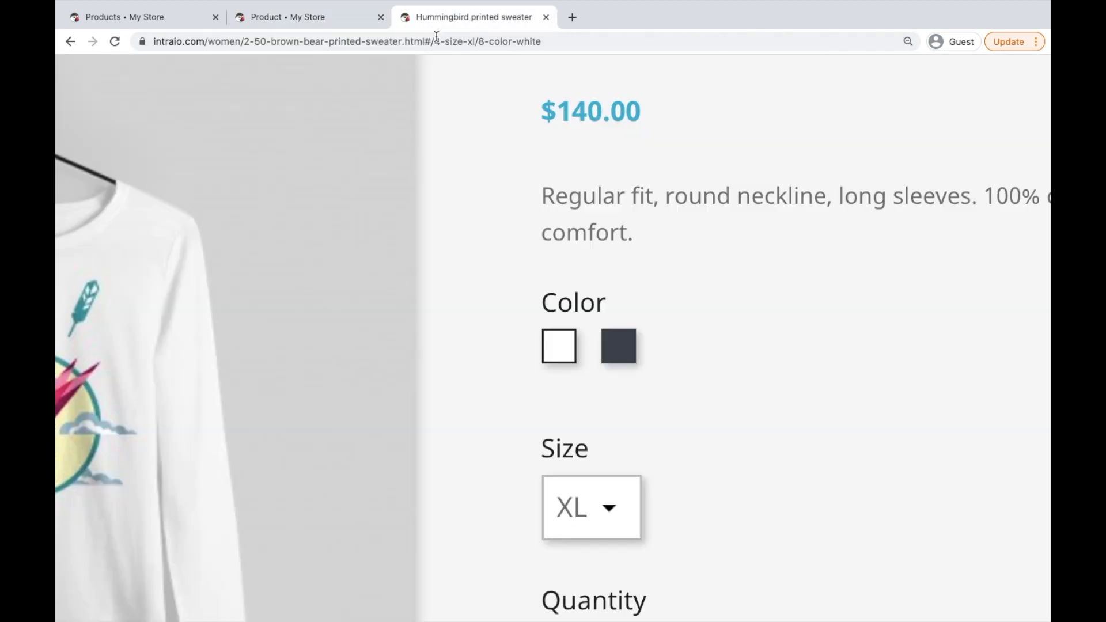
pyautogui.click(621, 357)
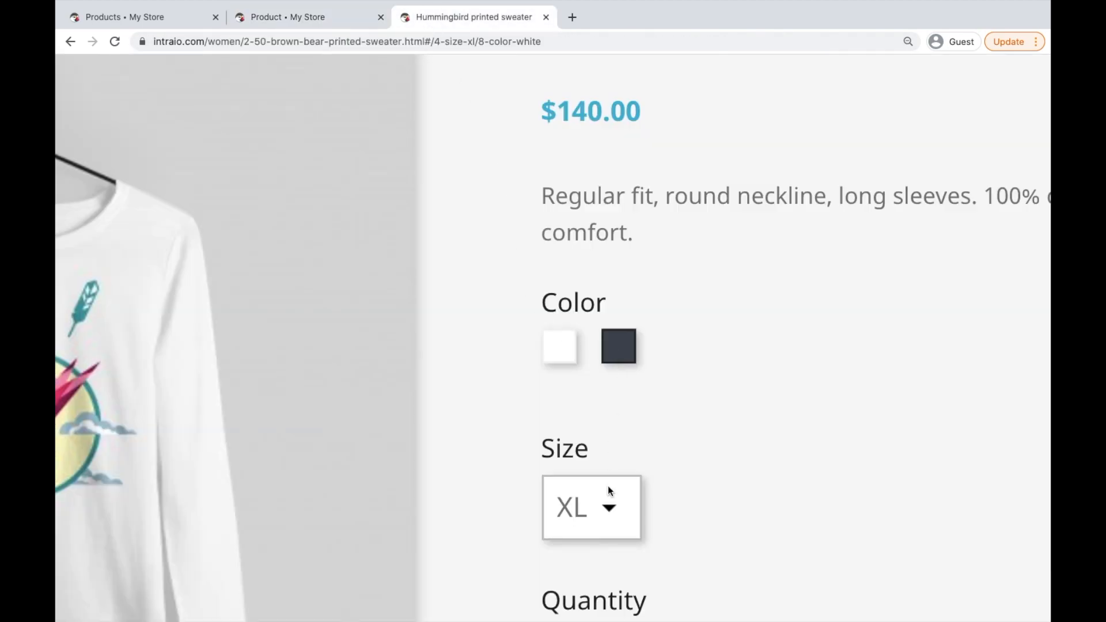
pyautogui.click(608, 514)
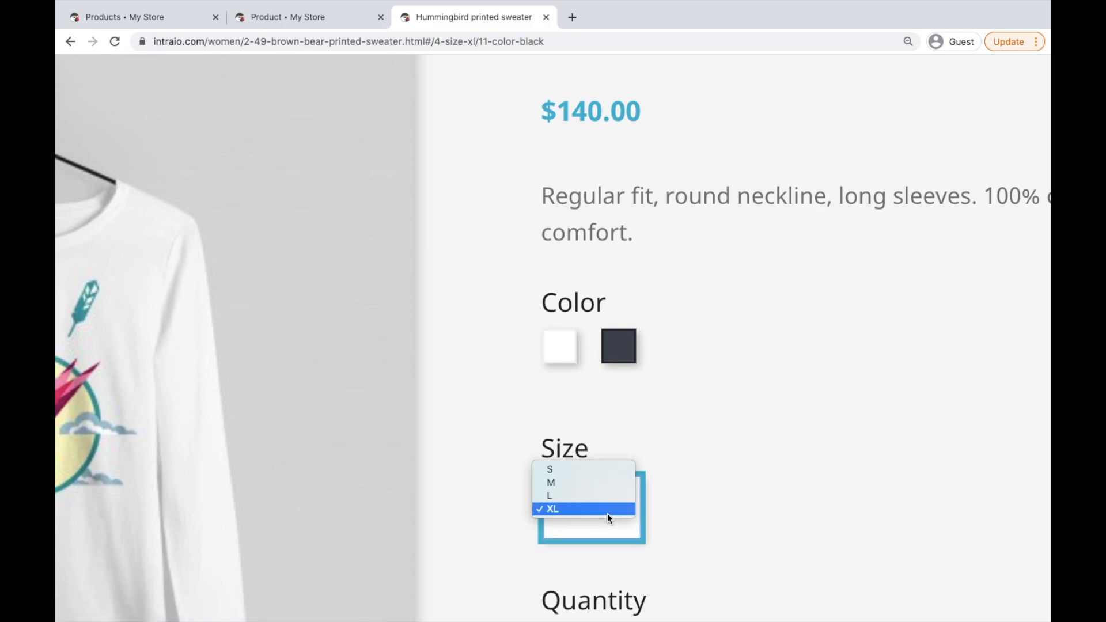
pyautogui.click(598, 469)
pyautogui.moveTo(561, 109); pyautogui.dragTo(657, 105)
pyautogui.scroll(-5, 673, 195)
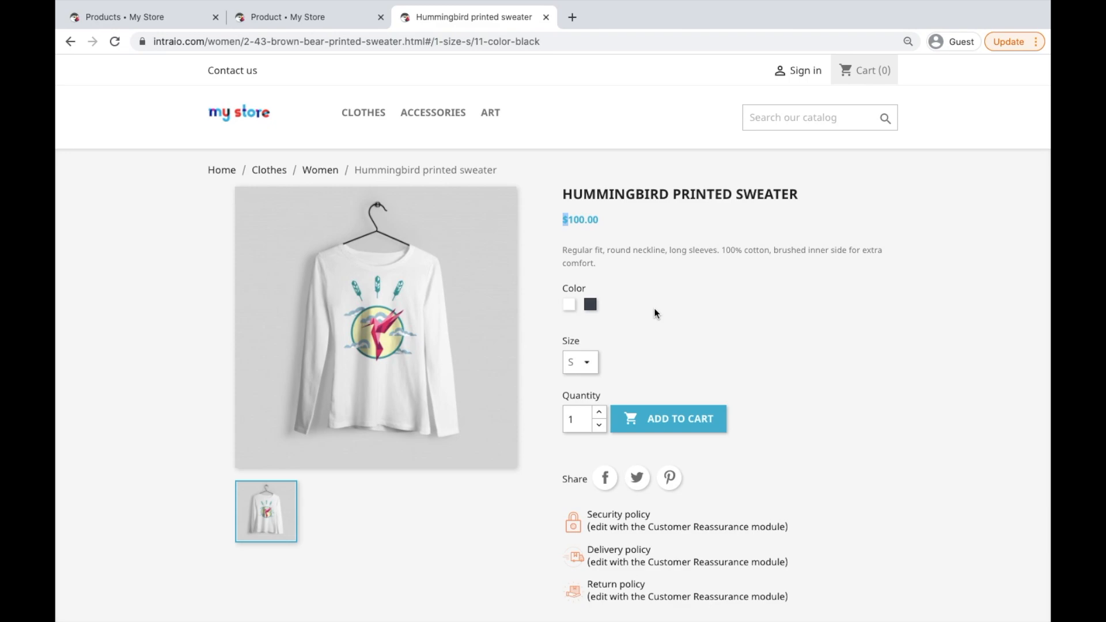
pyautogui.click(644, 390)
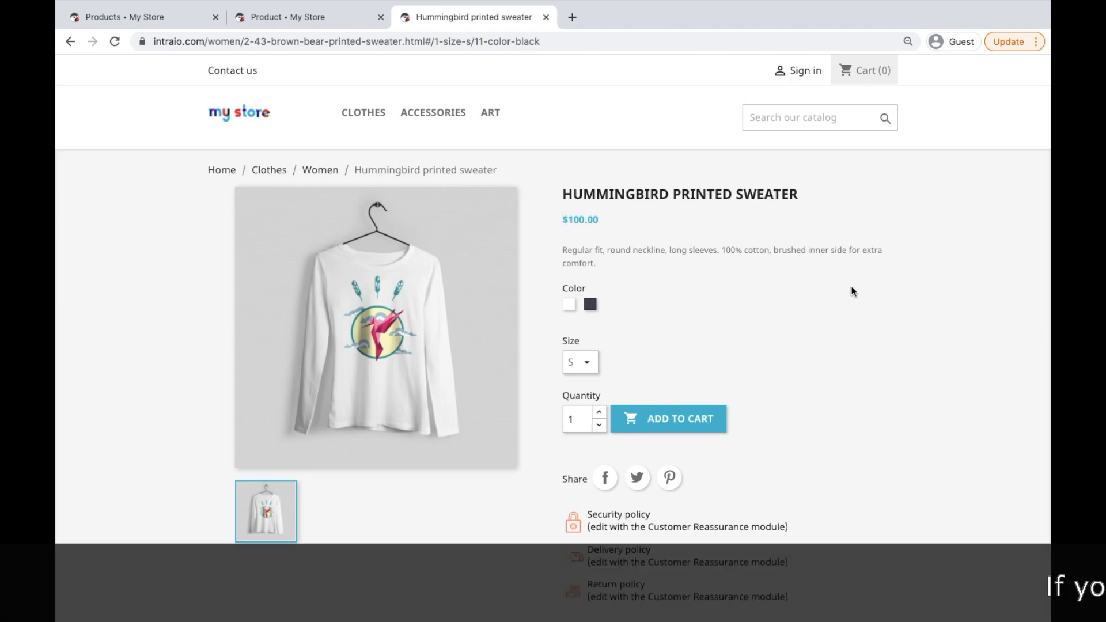